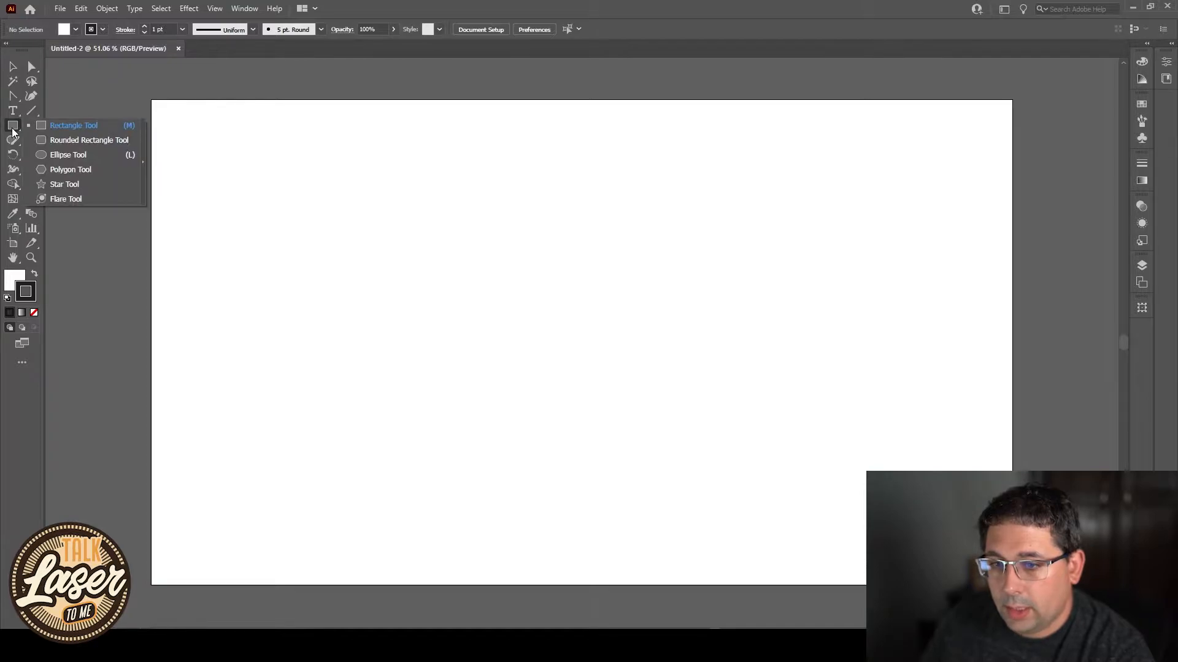
- Draw a vertical line about 2.65 in long at the horizontal centre of the artboard's upper half with the Line Segment tool
{"action": "left_click", "coordinate": [12, 132]}
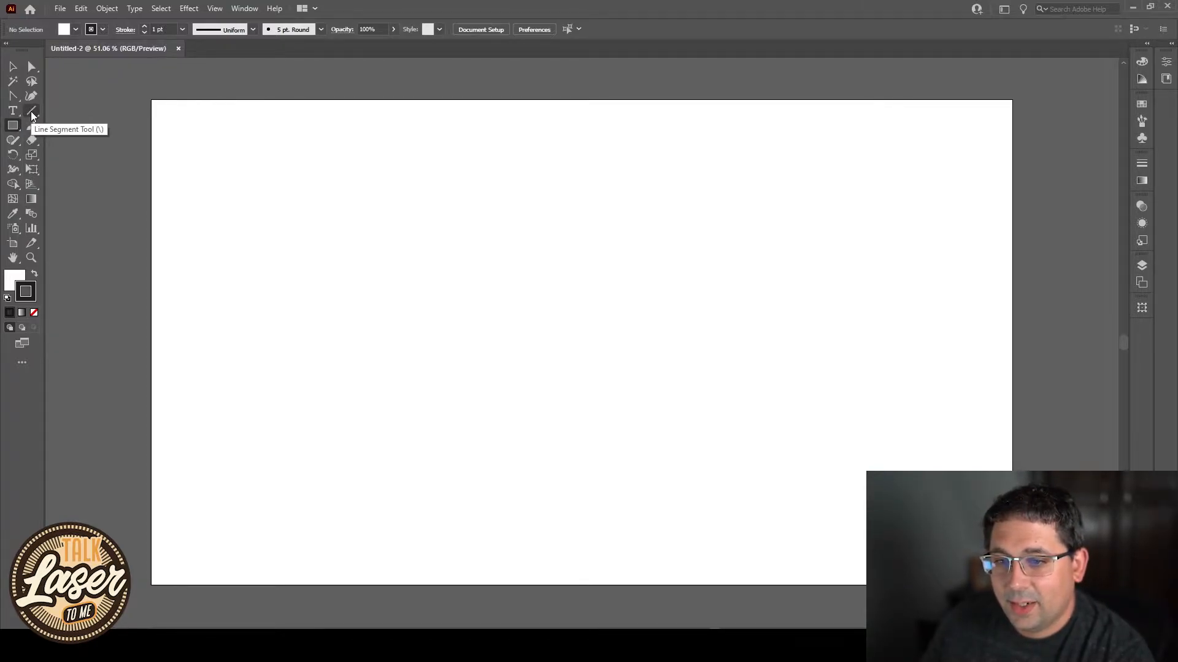
{"action": "left_click", "coordinate": [31, 111]}
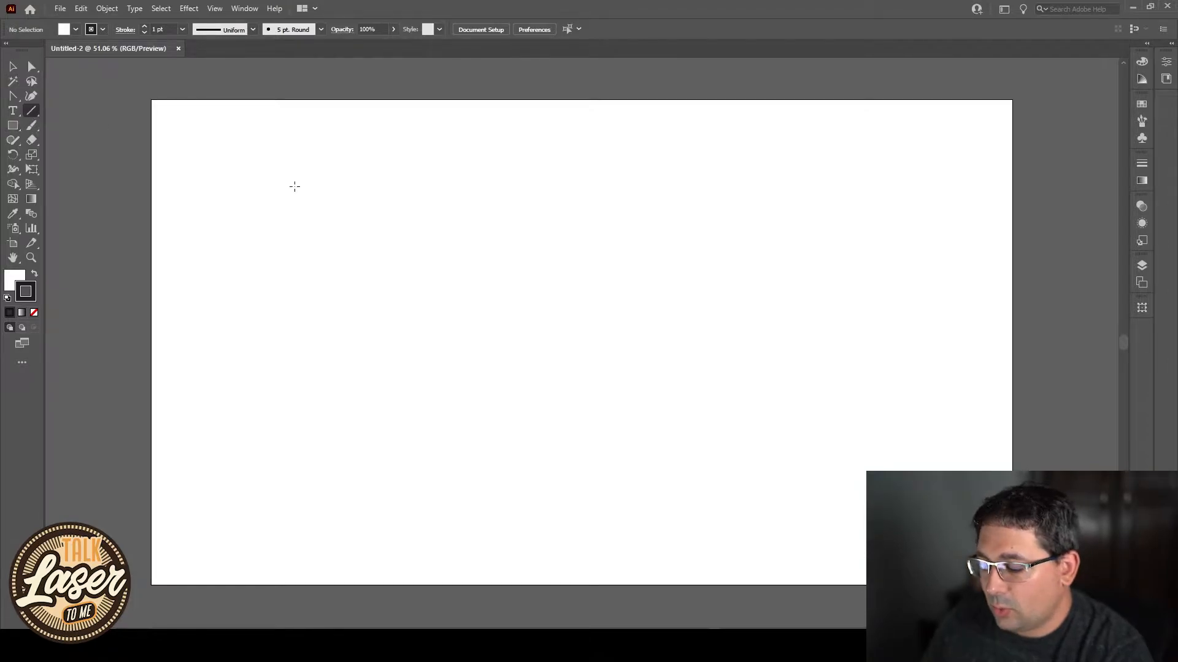
{"action": "left_click_drag", "start_coordinate": [581, 343], "coordinate": [575, 259]}
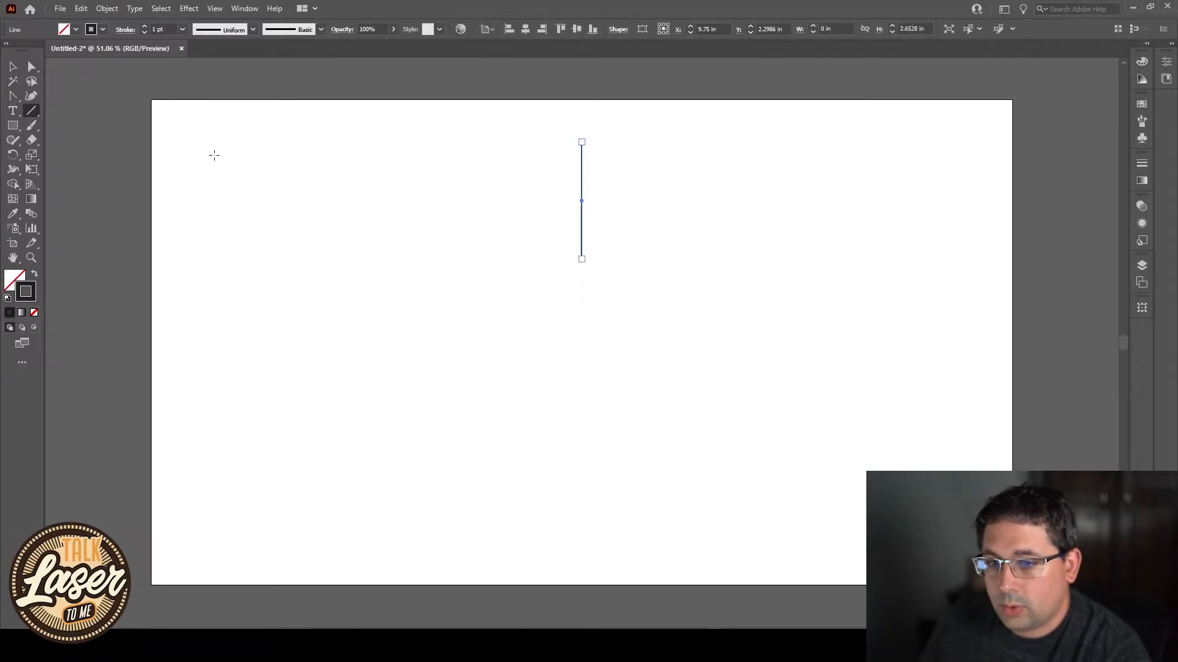
- Draw a square about 1.38 in wide beside the vertical line and rotate it 45° into a diamond
{"action": "left_click", "coordinate": [13, 126]}
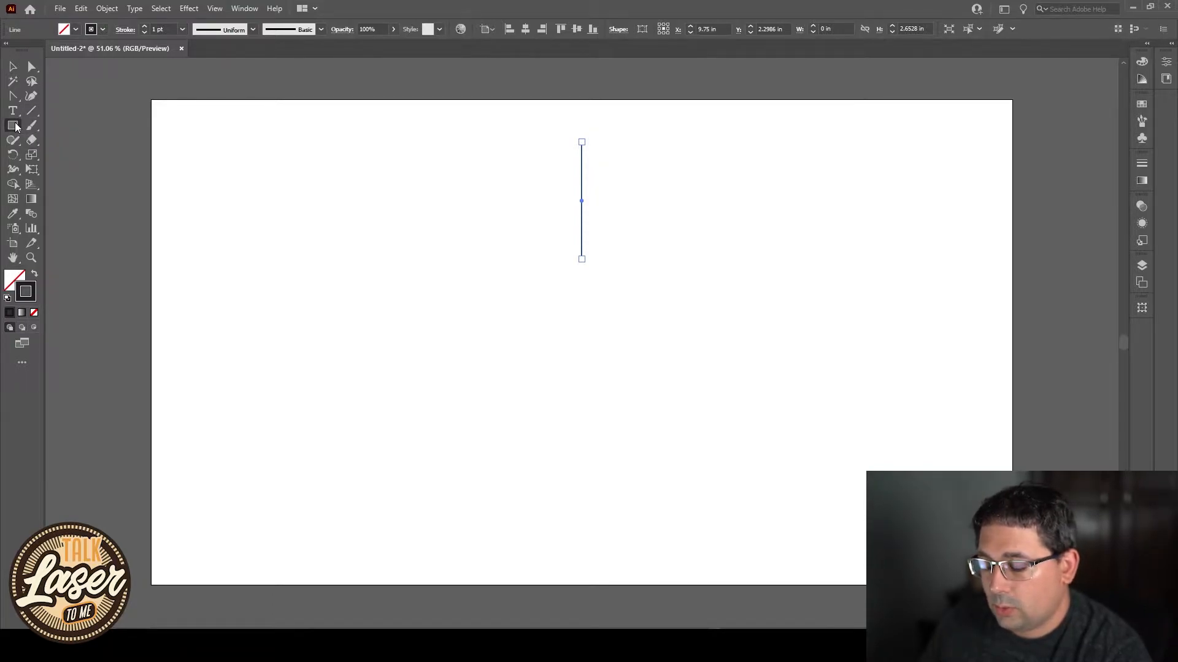
{"action": "left_click_drag", "start_coordinate": [660, 169], "coordinate": [722, 229]}
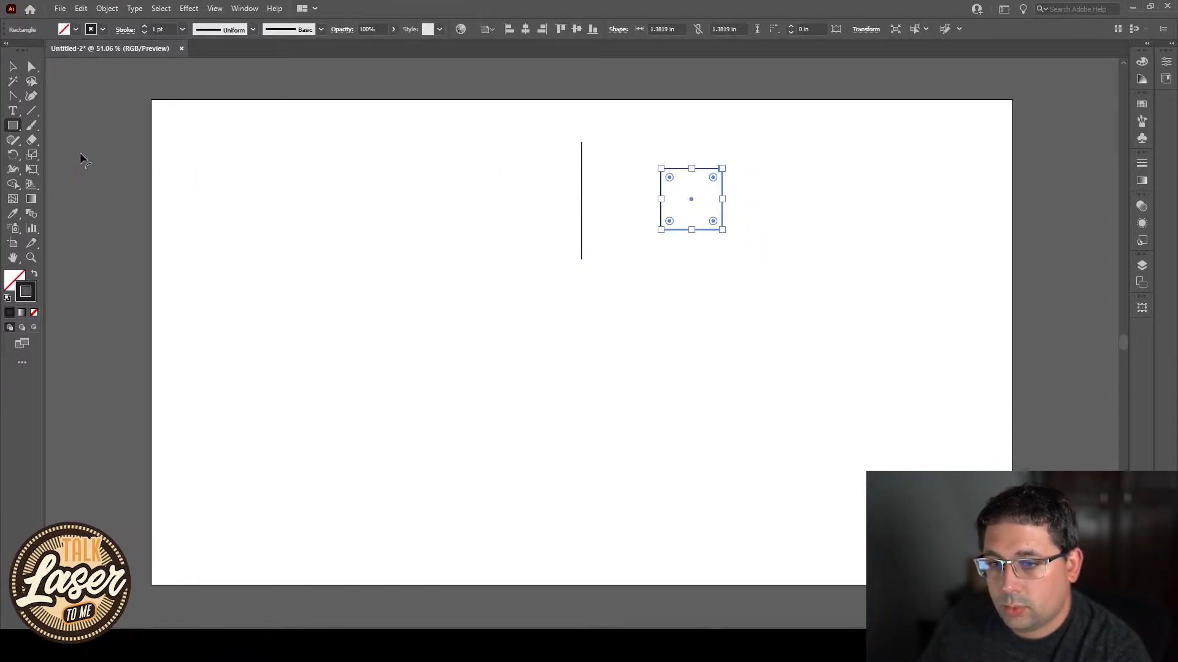
{"action": "key", "text": "r"}
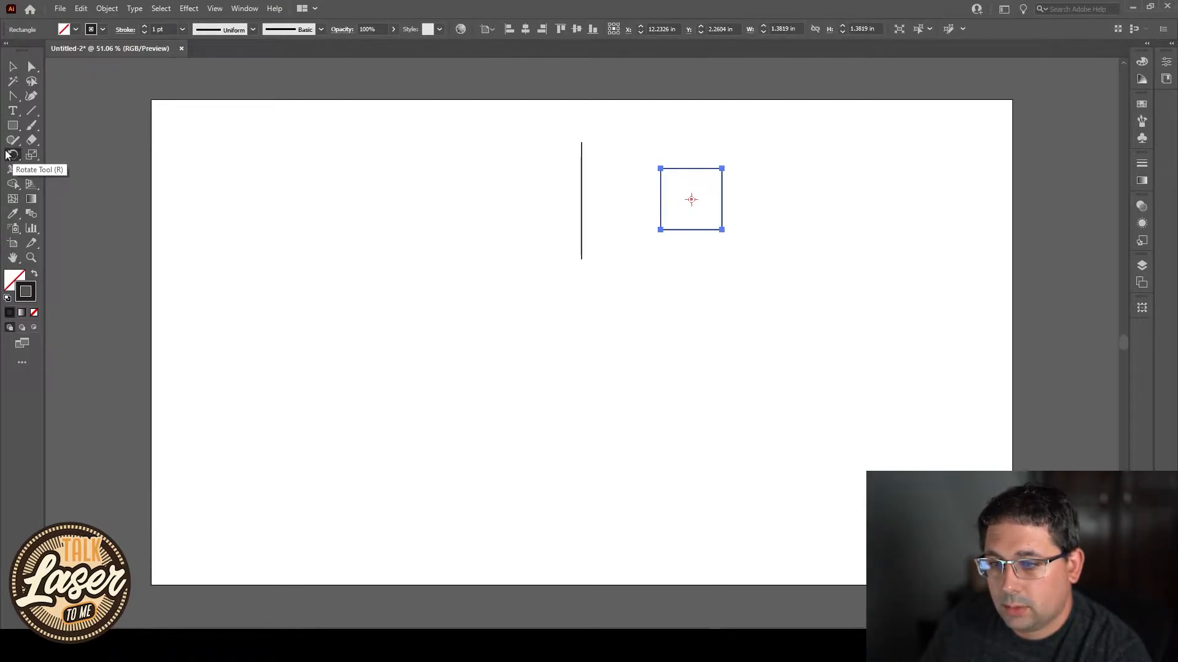
{"action": "left_click_drag", "start_coordinate": [914, 273], "coordinate": [890, 148]}
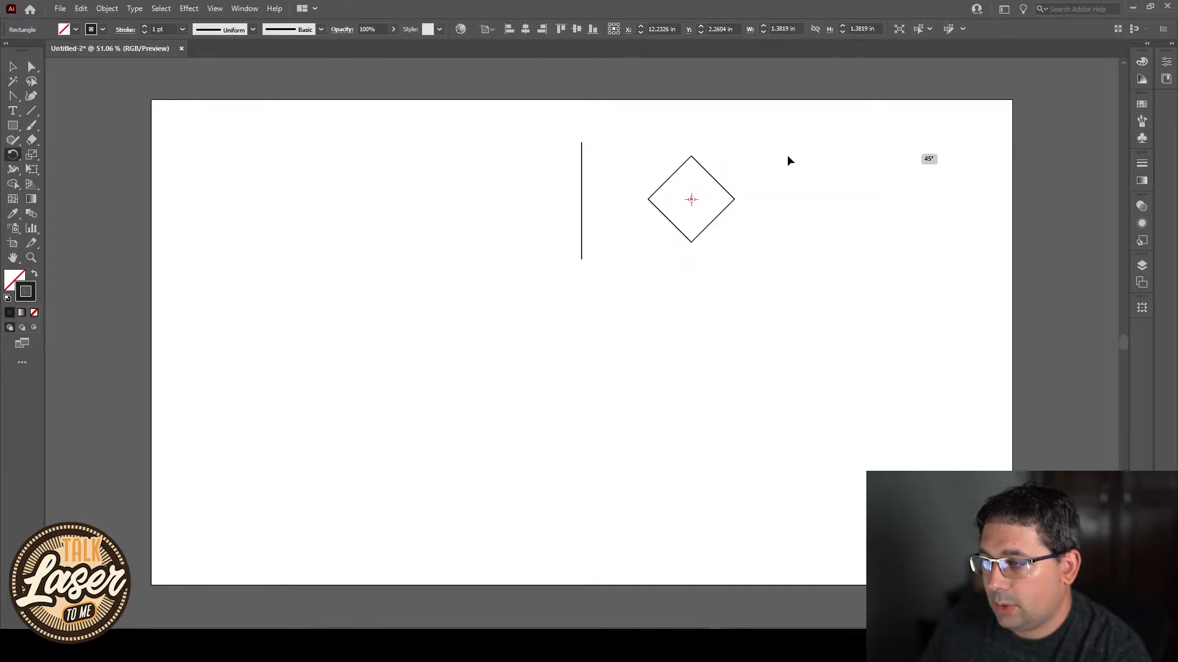
{"action": "left_click_drag", "start_coordinate": [787, 155], "coordinate": [788, 155]}
{"action": "key", "text": "v"}
{"action": "left_click", "coordinate": [826, 226]}
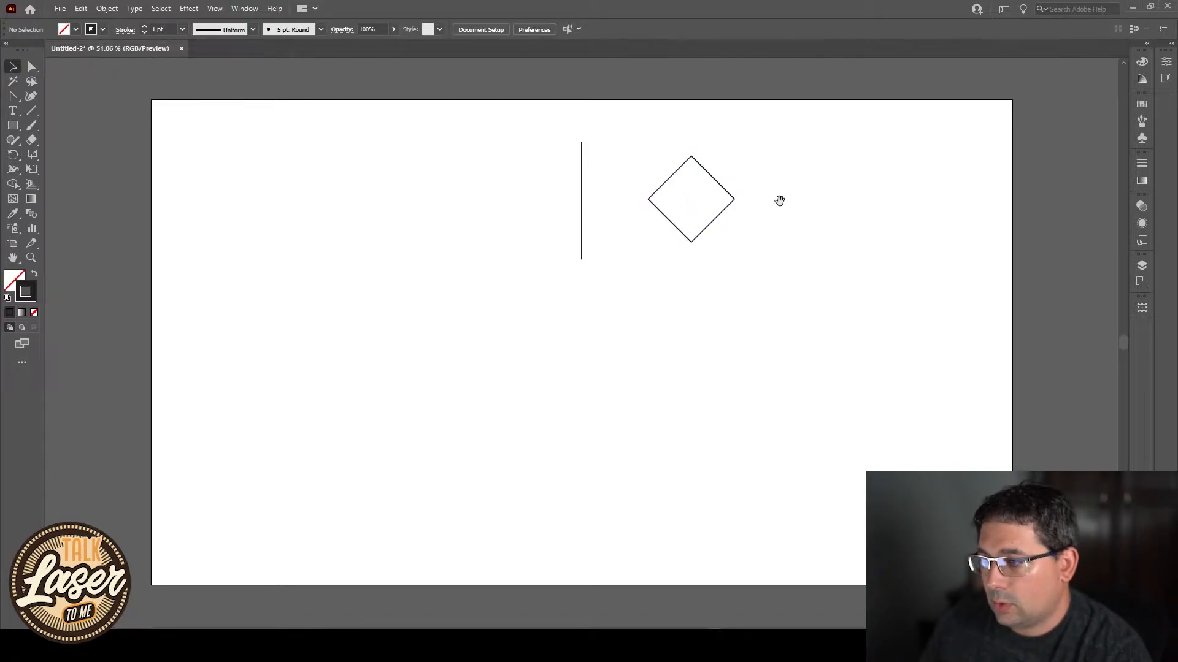
- Delete the diamond's top anchor point to leave an open V shape
{"action": "left_click_drag", "start_coordinate": [780, 200], "coordinate": [773, 227]}
{"action": "key", "text": "z"}
{"action": "left_click_drag", "start_coordinate": [706, 254], "coordinate": [771, 250]}
{"action": "left_click_drag", "start_coordinate": [795, 184], "coordinate": [752, 248]}
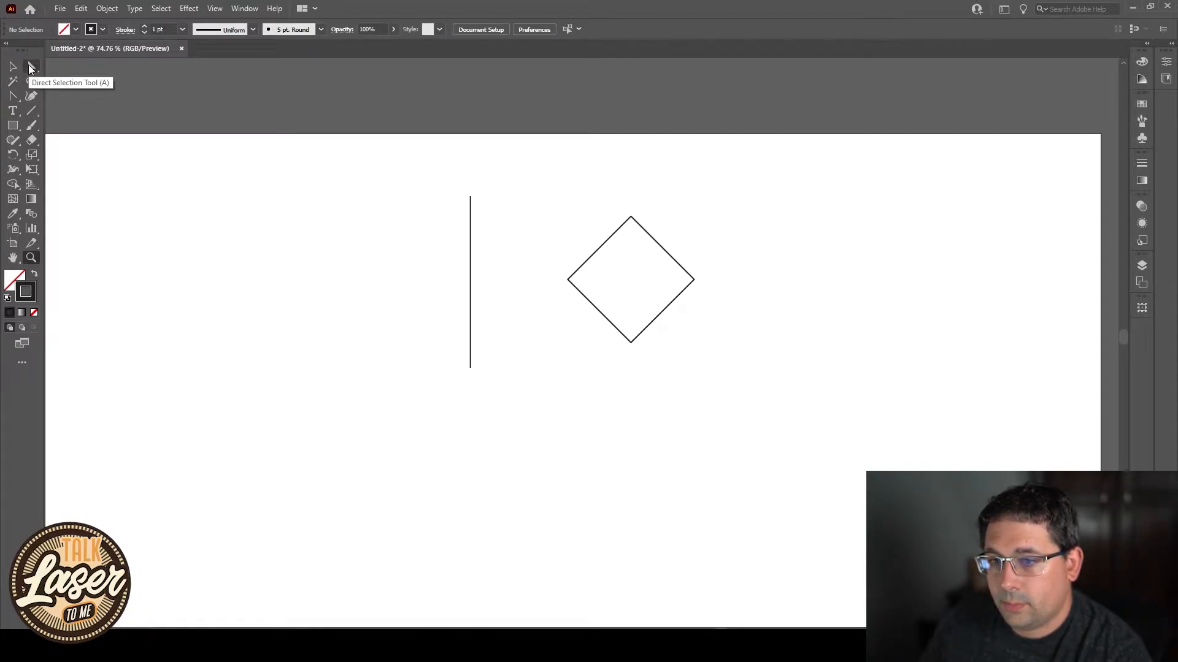
{"action": "key", "text": "a"}
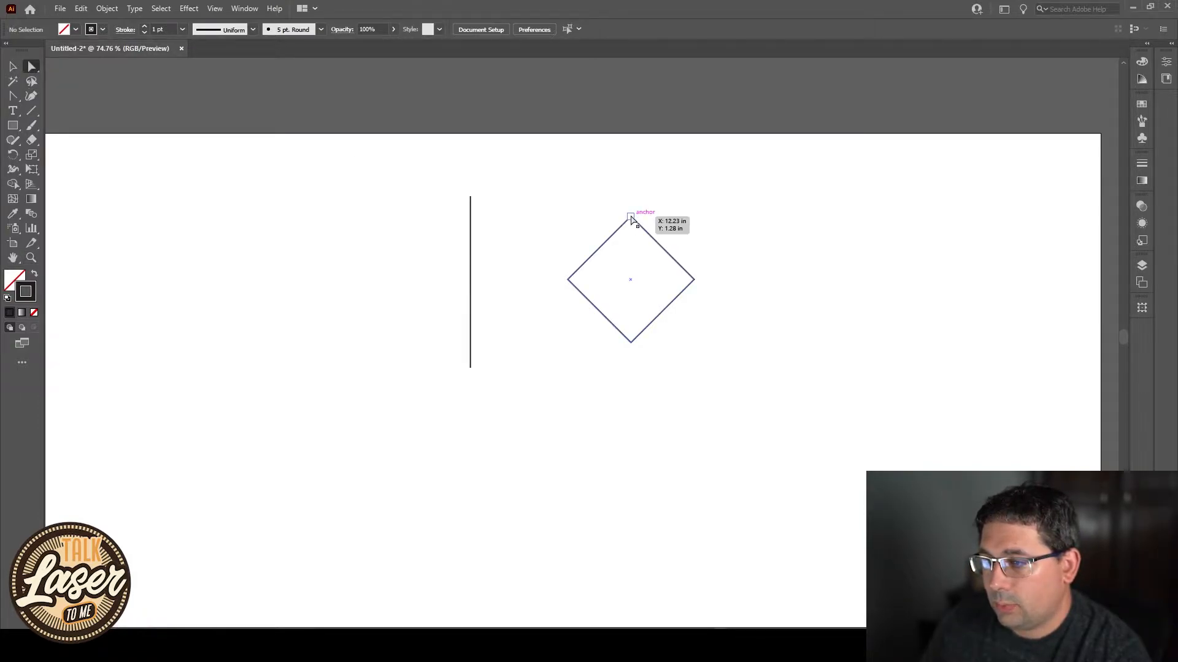
{"action": "left_click", "coordinate": [632, 217]}
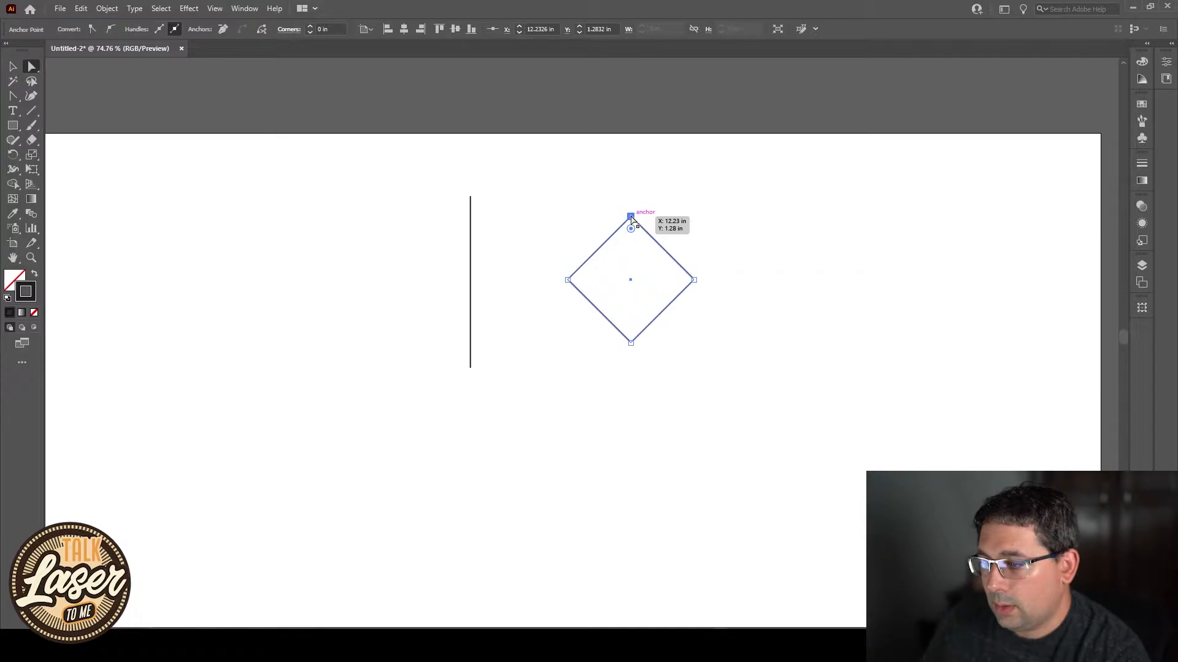
{"action": "key", "text": "Delete"}
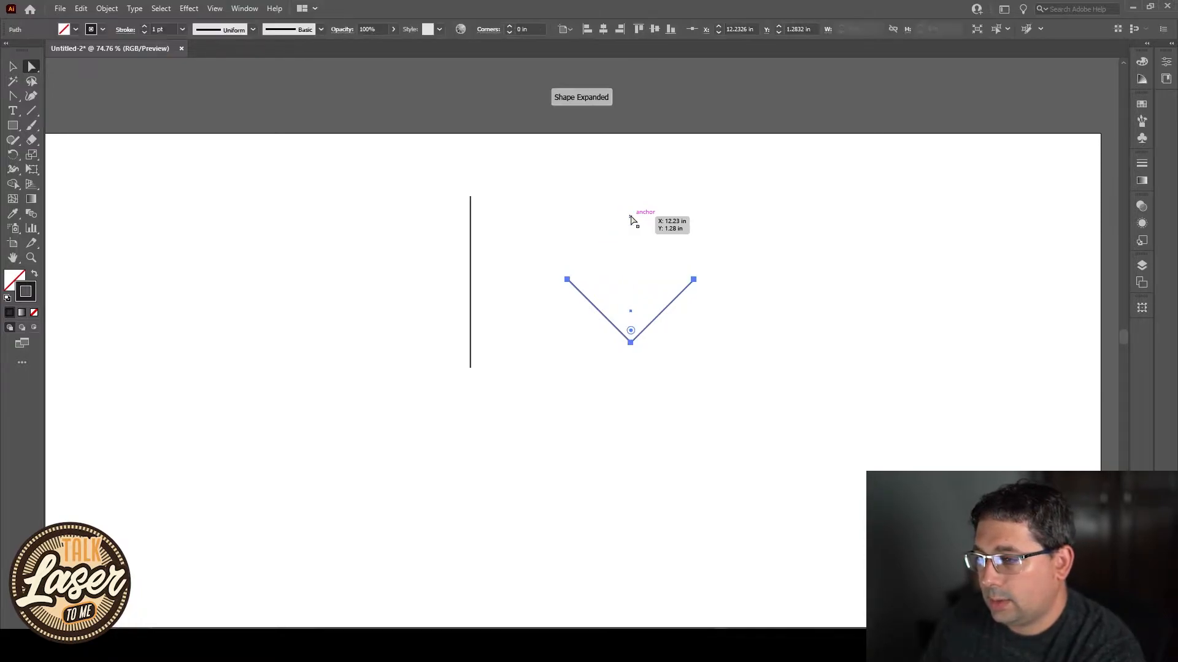
{"action": "key", "text": "v"}
{"action": "left_click", "coordinate": [683, 213]}
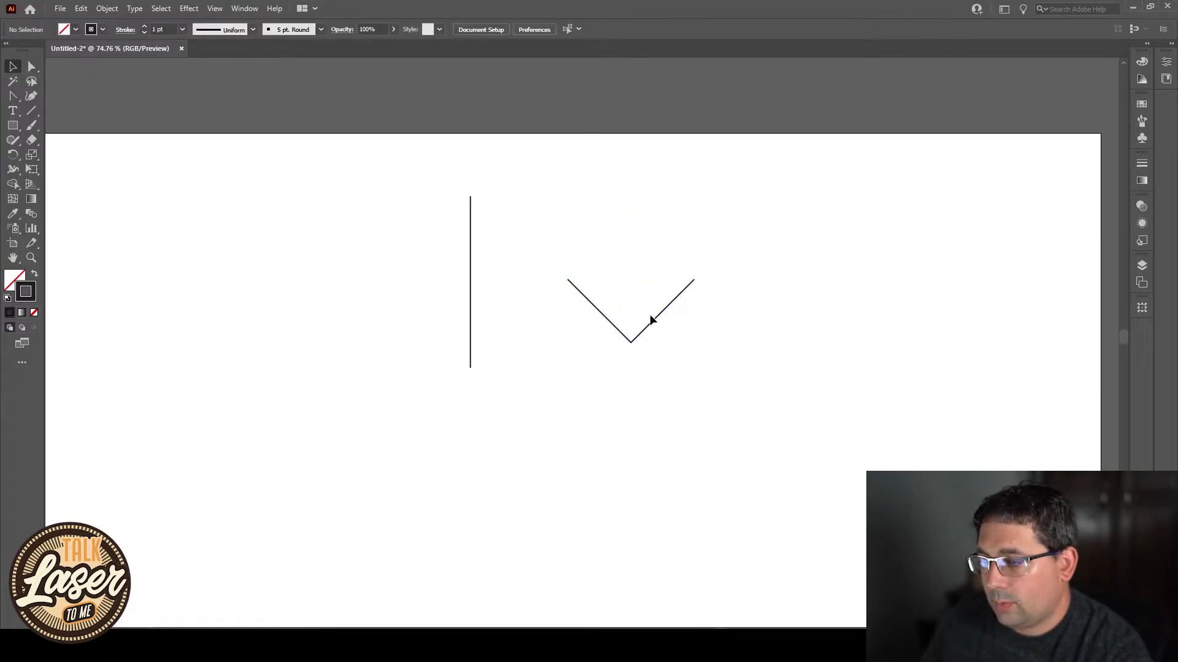
- Move the V onto the upper part of the vertical line, centred on it with its tips slightly below the line's top end
{"action": "left_click_drag", "start_coordinate": [659, 315], "coordinate": [496, 232]}
{"action": "left_click", "coordinate": [559, 268]}
{"action": "left_click_drag", "start_coordinate": [558, 269], "coordinate": [697, 283]}
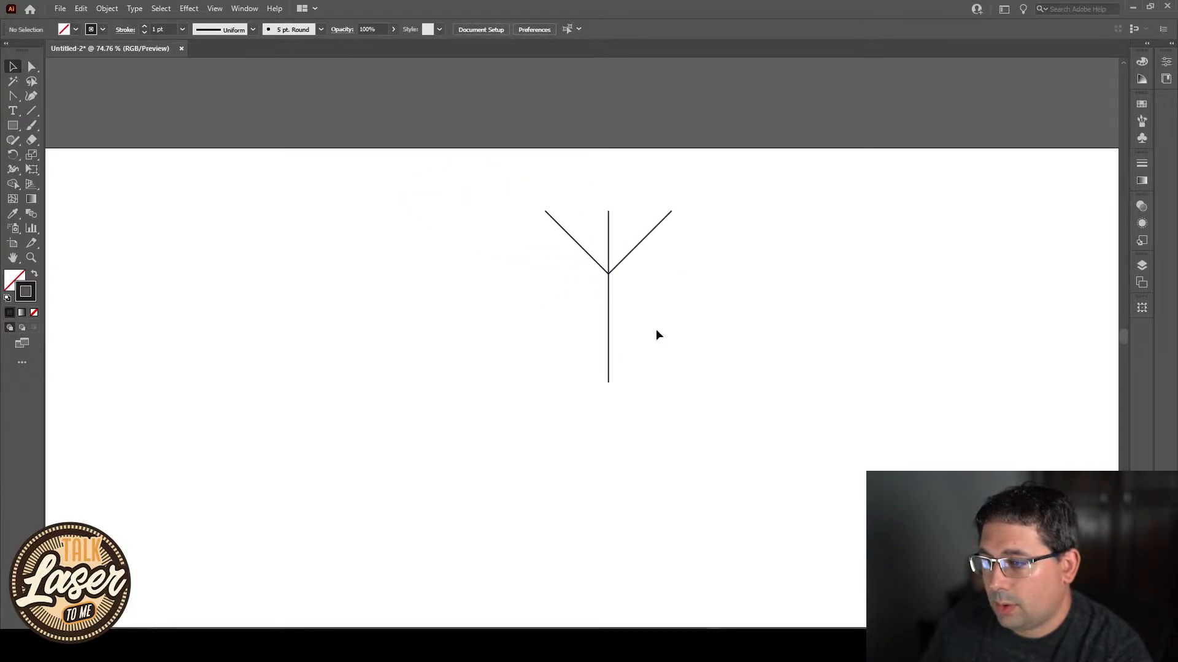
{"action": "left_click_drag", "start_coordinate": [636, 246], "coordinate": [636, 255]}
{"action": "left_click", "coordinate": [692, 283]}
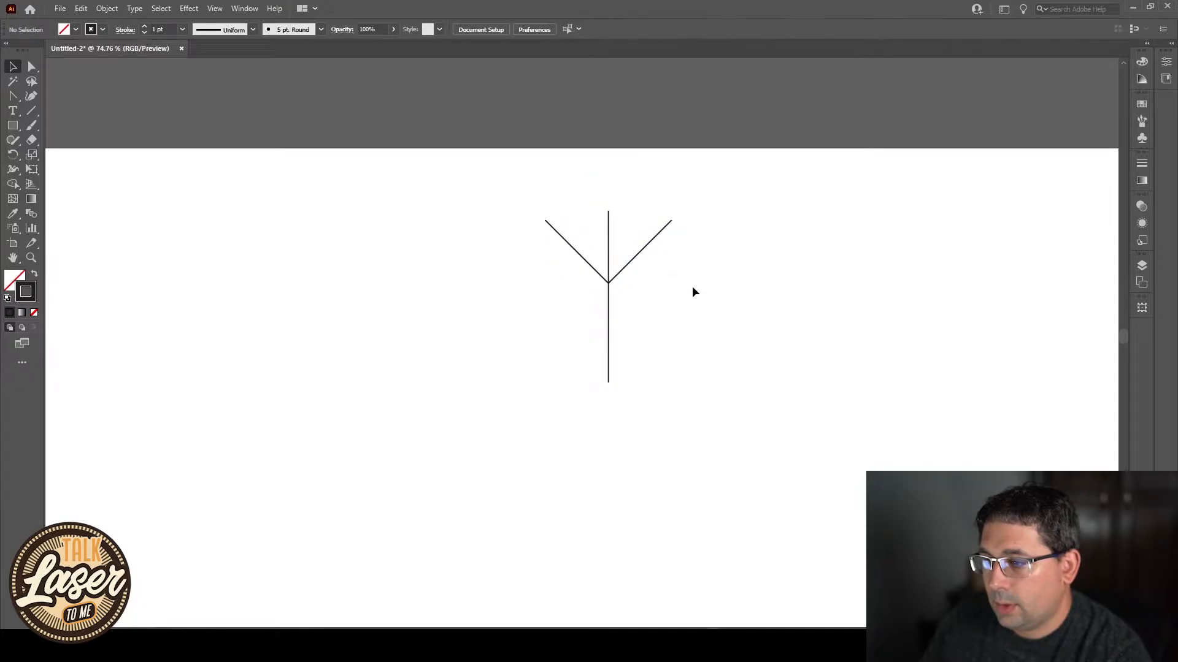
- Duplicate the V straight down the vertical line by about 0.83 in
{"action": "left_click", "coordinate": [13, 66]}
{"action": "left_click", "coordinate": [657, 235]}
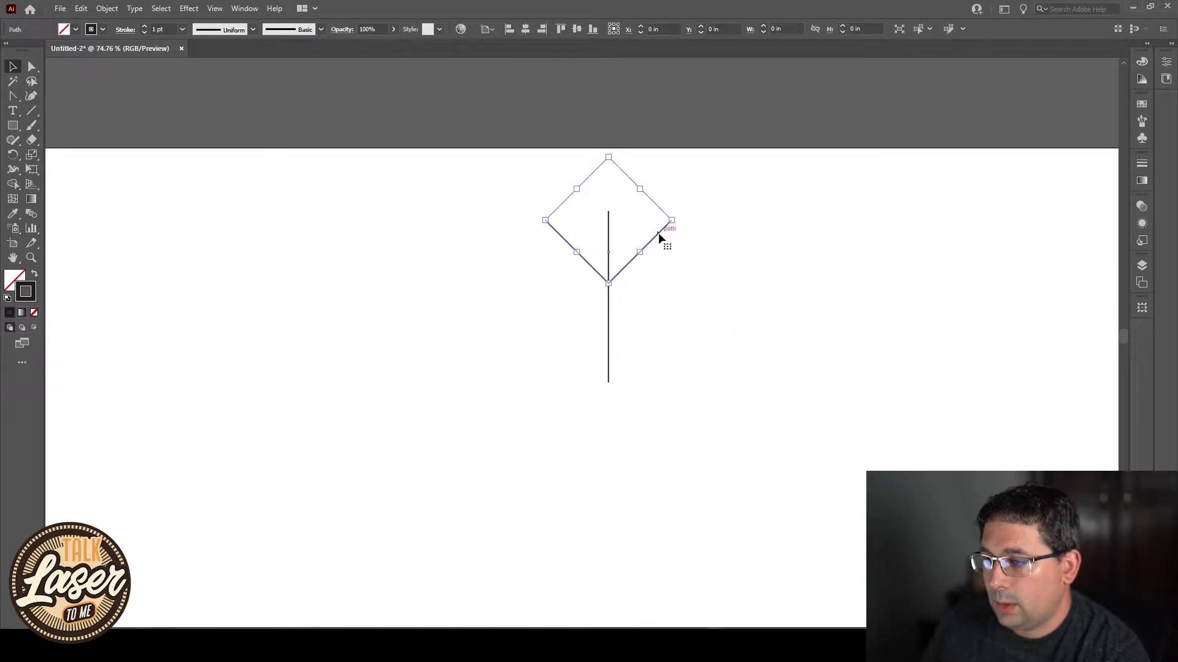
{"action": "left_click_drag", "start_coordinate": [664, 232], "coordinate": [670, 288]}
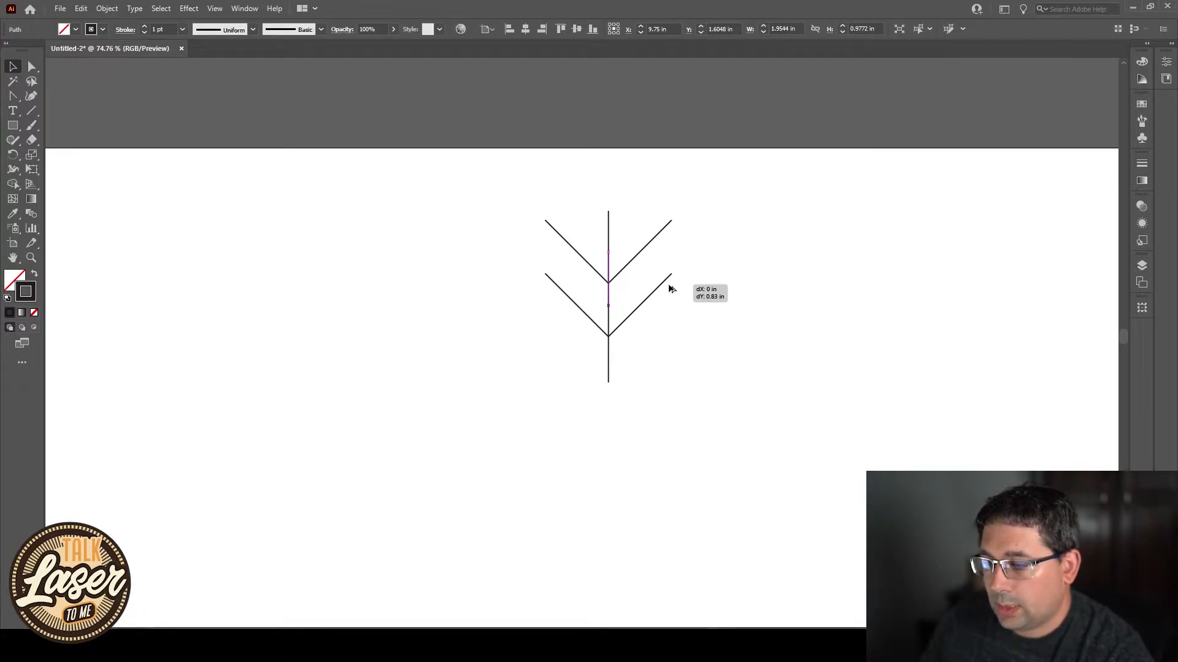
{"action": "left_click_drag", "start_coordinate": [671, 288], "coordinate": [668, 290]}
{"action": "left_click", "coordinate": [793, 285]}
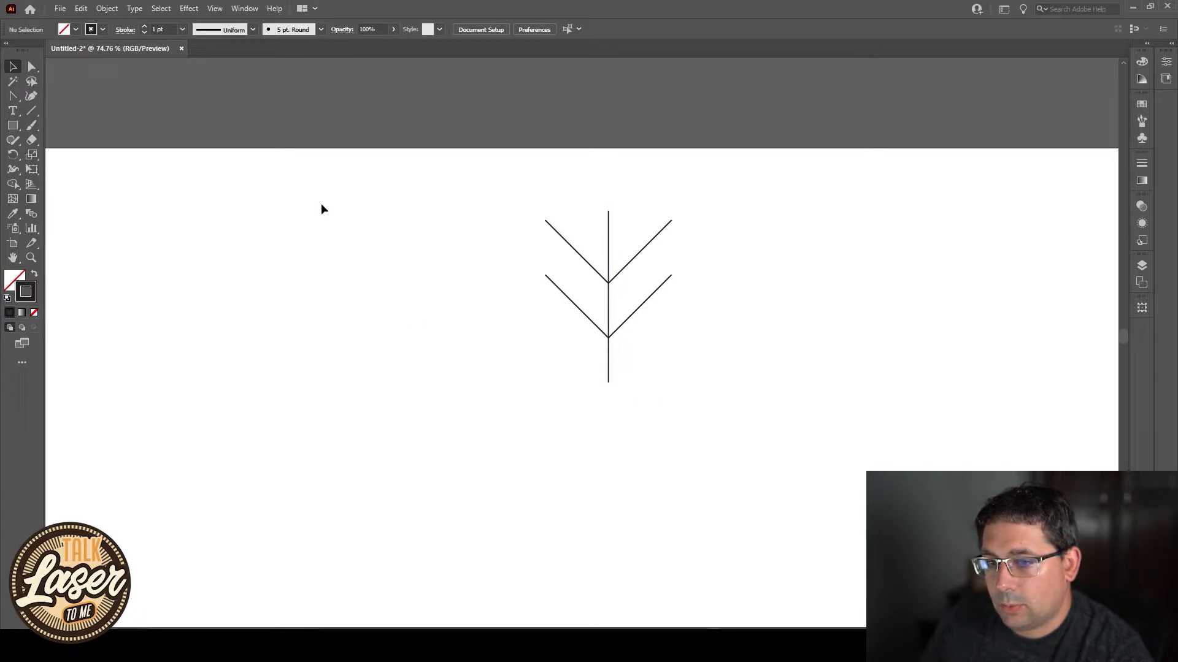
- Extend the vertical line straight down from its lower anchor point to a length of about 3.4 in
{"action": "left_click", "coordinate": [33, 67]}
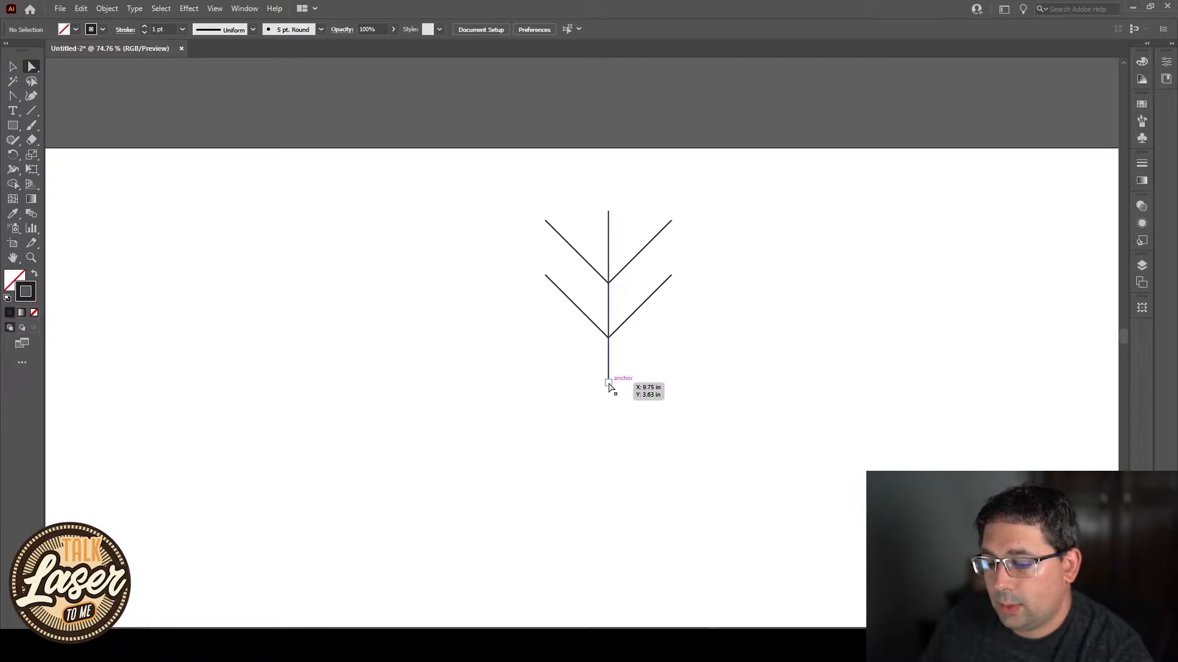
{"action": "left_click_drag", "start_coordinate": [609, 385], "coordinate": [610, 432]}
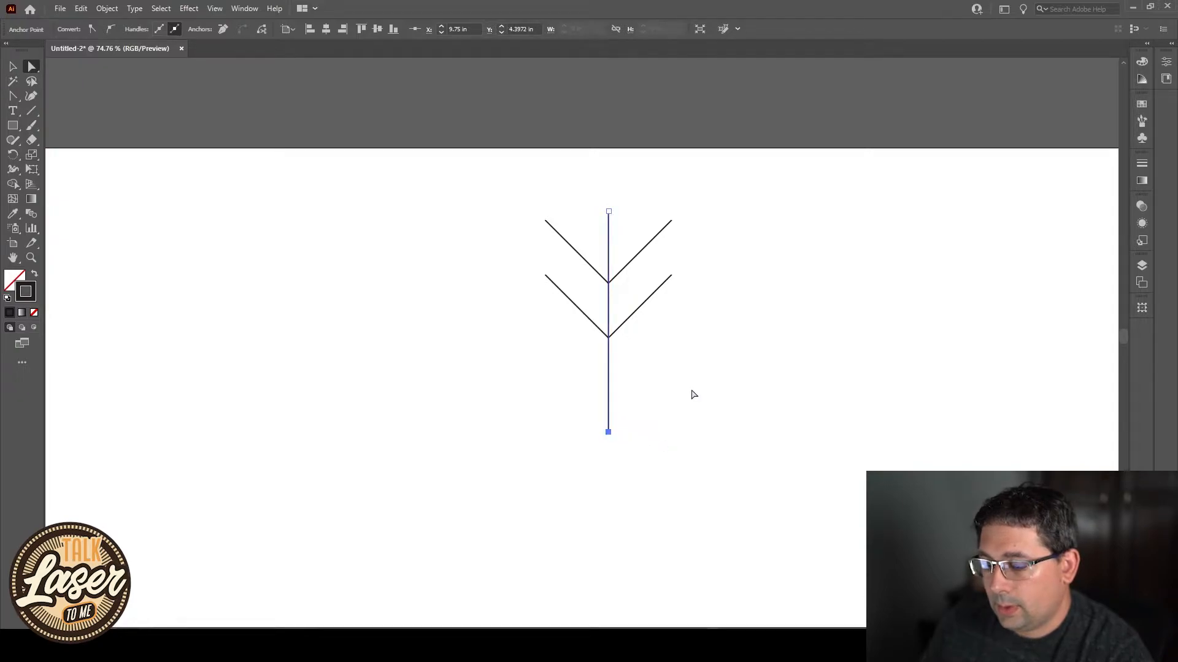
{"action": "key", "text": "v"}
{"action": "left_click", "coordinate": [661, 360]}
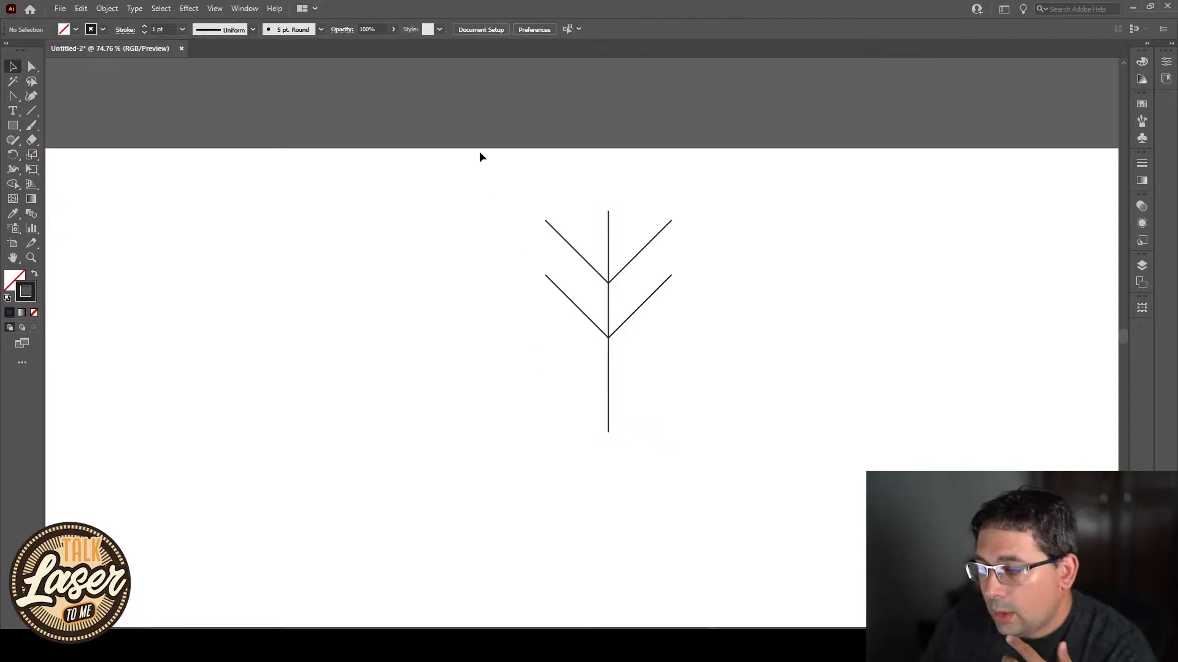
- Set the stroke weight of the vertical line and both V shapes to 10 pt
{"action": "left_click_drag", "start_coordinate": [494, 167], "coordinate": [686, 438]}
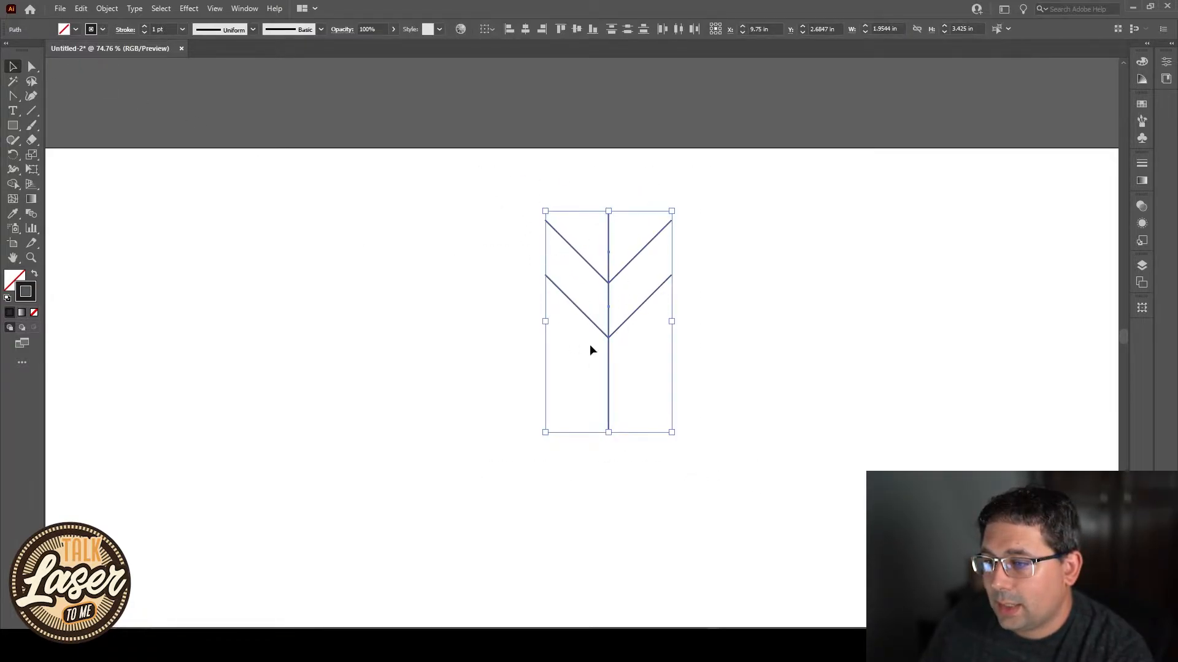
{"action": "left_click", "coordinate": [144, 27]}
{"action": "left_click", "coordinate": [145, 27]}
{"action": "left_click", "coordinate": [145, 27]}
{"action": "left_click", "coordinate": [145, 26]}
{"action": "left_click", "coordinate": [145, 27]}
{"action": "left_click", "coordinate": [145, 27]}
{"action": "left_click", "coordinate": [145, 27]}
{"action": "left_click", "coordinate": [145, 27]}
{"action": "left_click", "coordinate": [145, 27]}
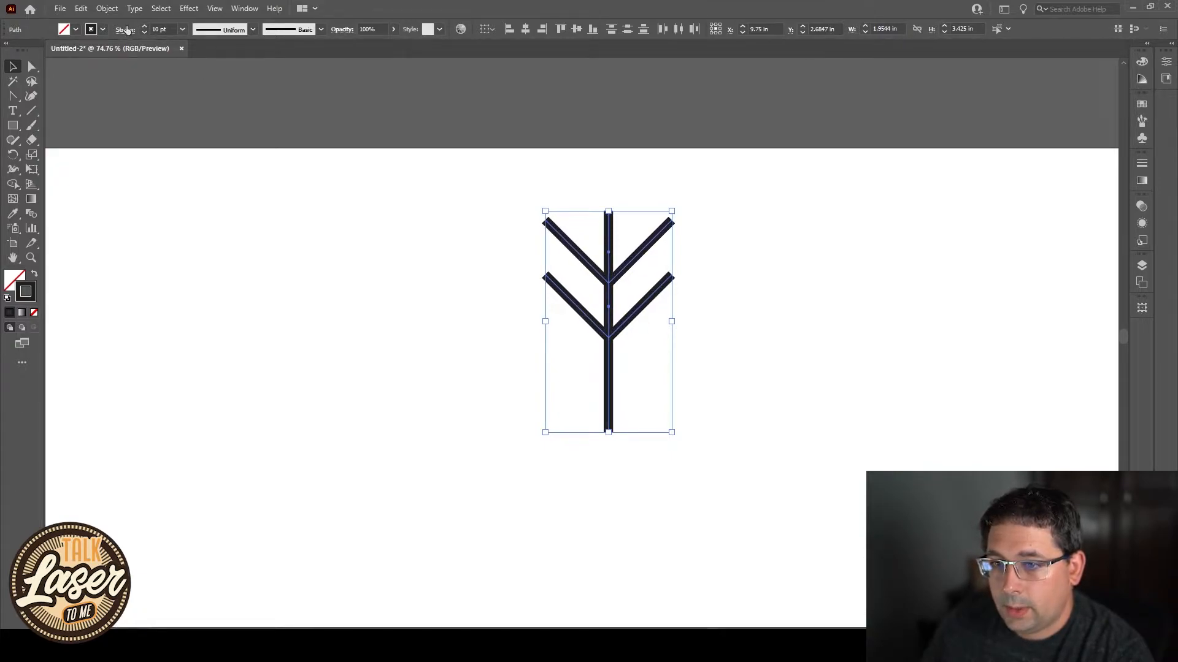
- Apply round caps to the strokes of the vertical line and both V shapes
{"action": "left_click", "coordinate": [126, 30]}
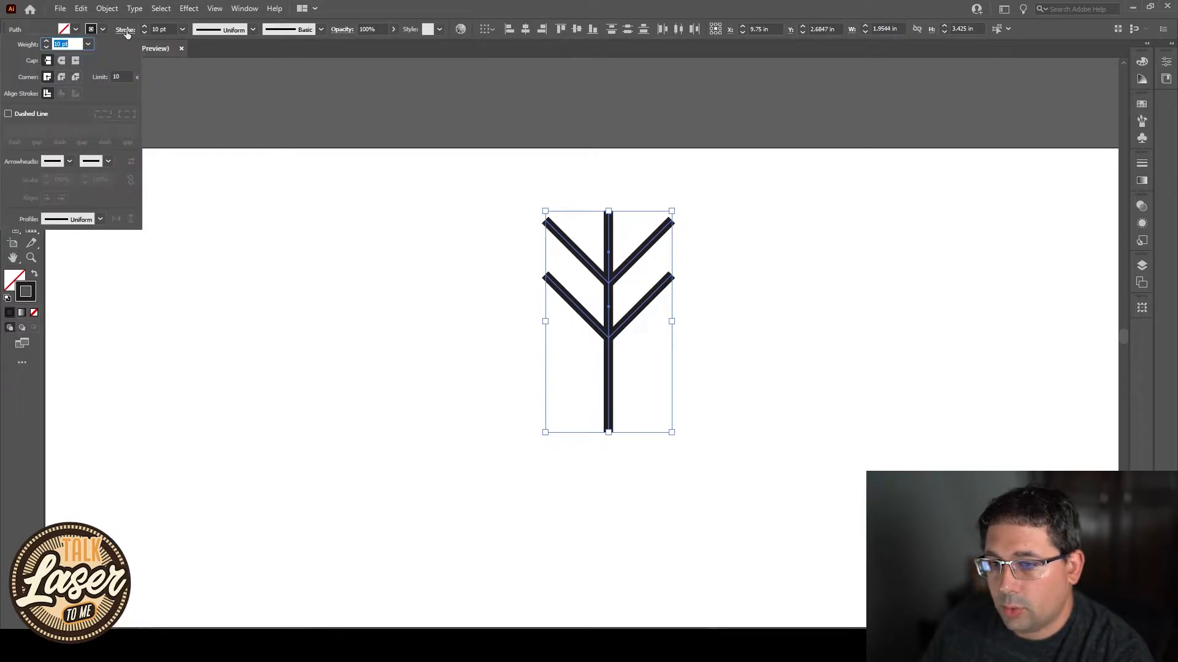
{"action": "left_click", "coordinate": [62, 61]}
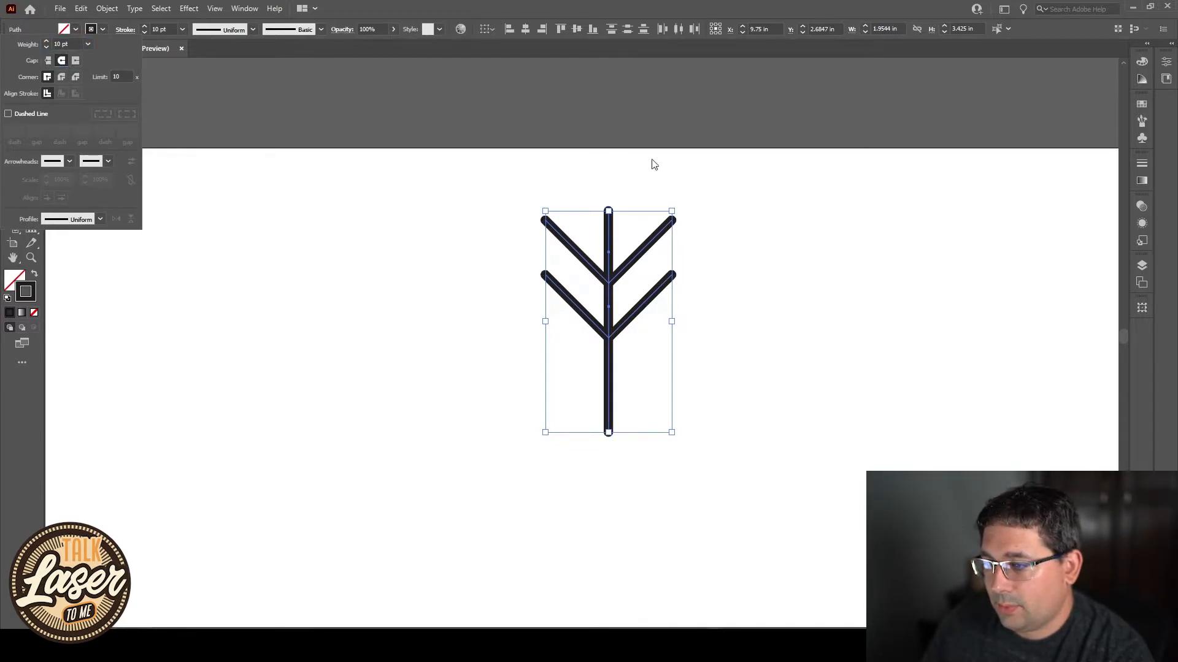
{"action": "left_click", "coordinate": [690, 196]}
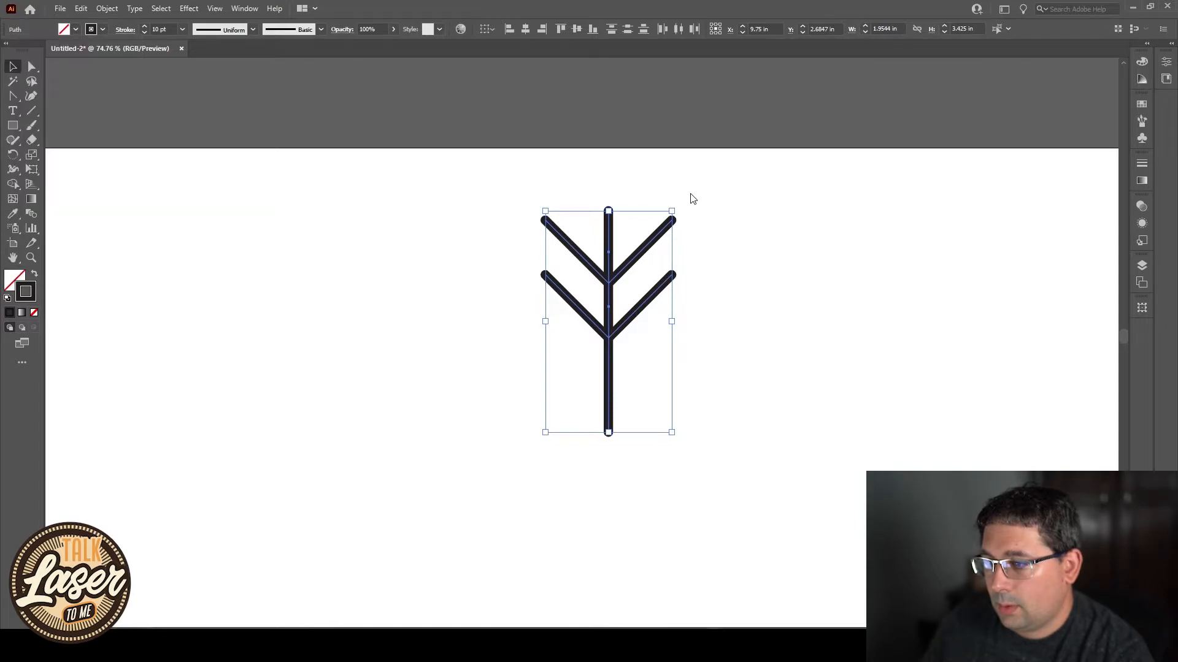
{"action": "left_click", "coordinate": [721, 225]}
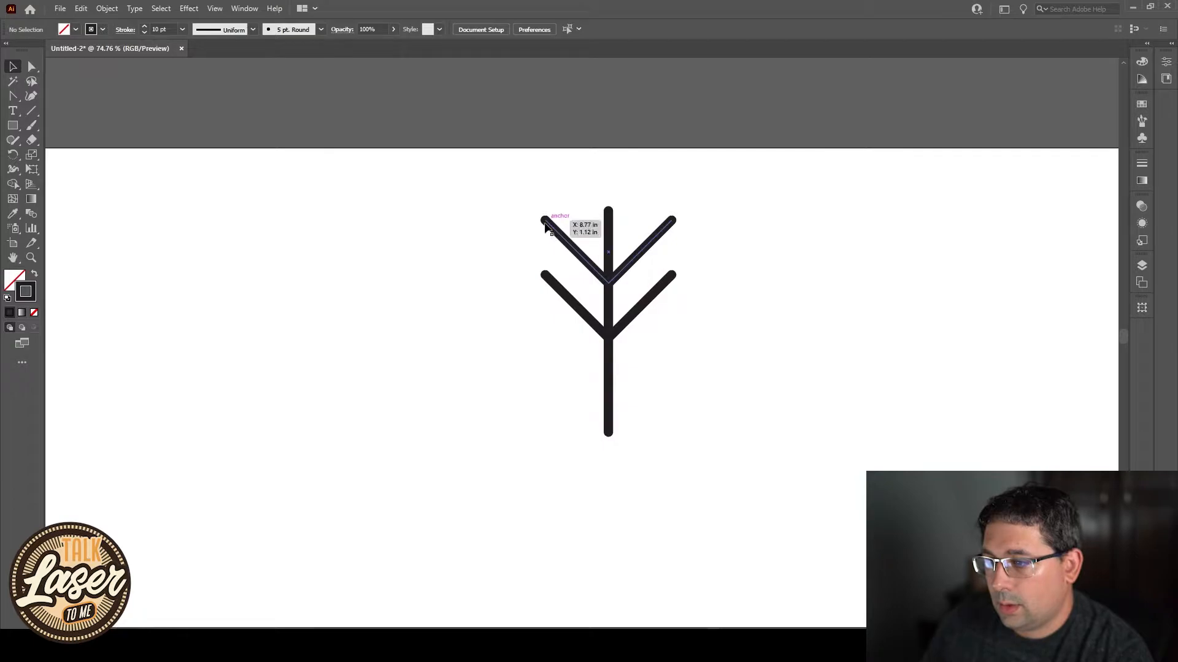
- Create a copy of the whole branch rotated 60° around the bottom anchor point of its stem
{"action": "left_click_drag", "start_coordinate": [489, 161], "coordinate": [790, 496]}
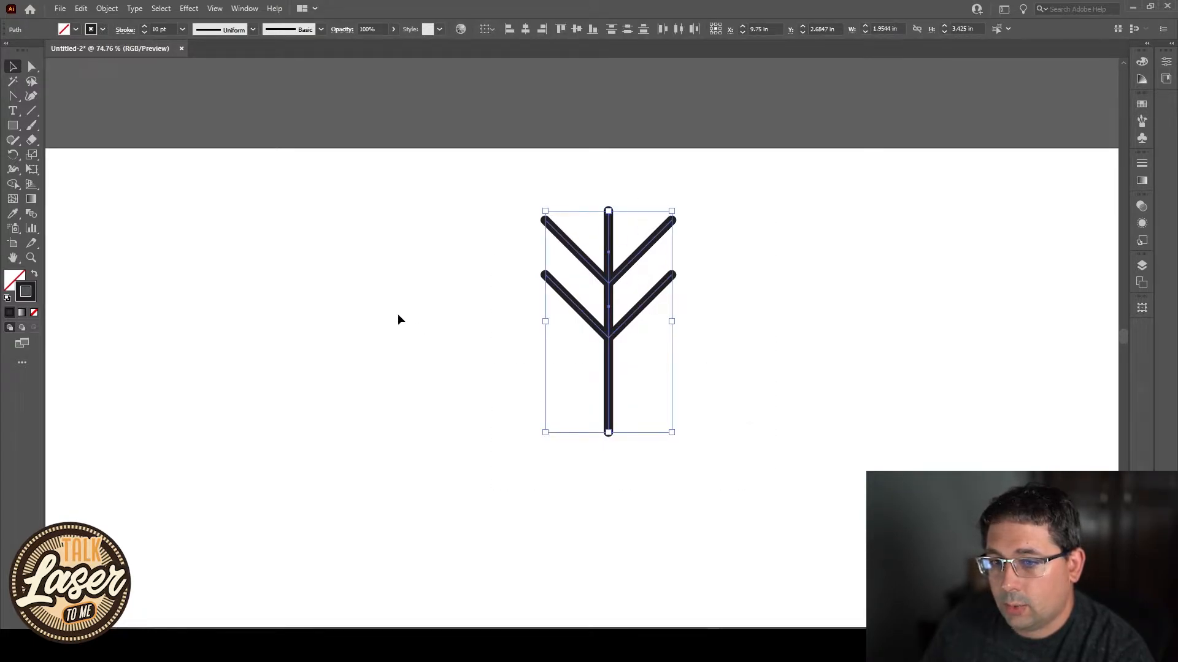
{"action": "left_click", "coordinate": [12, 158]}
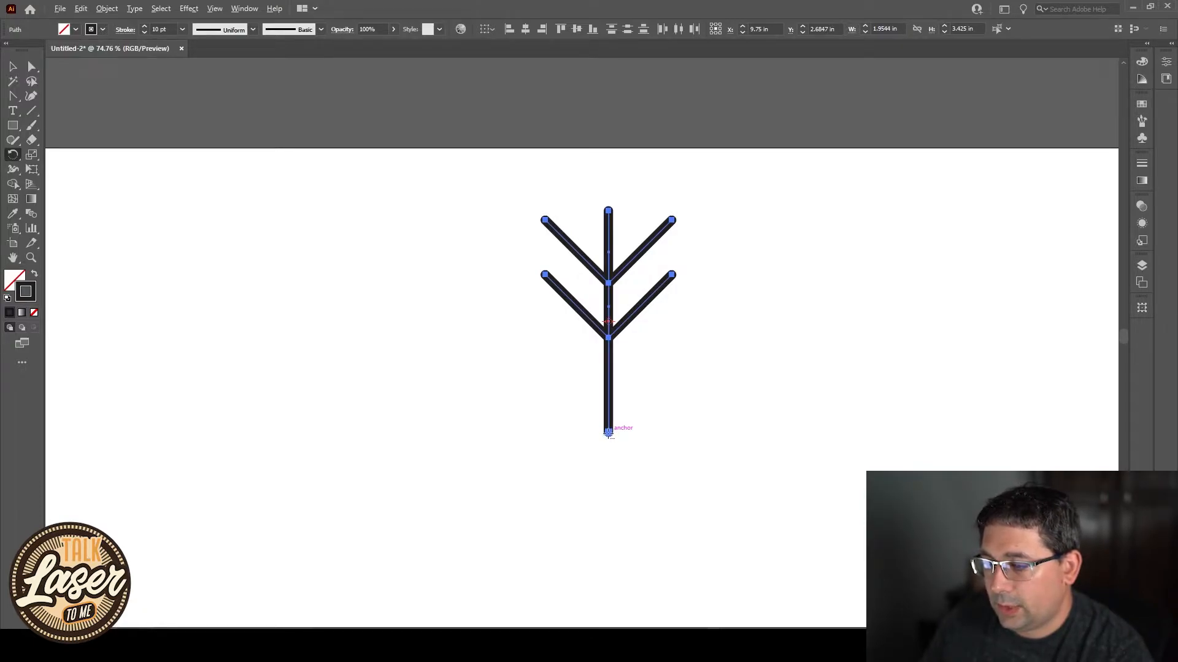
{"action": "left_click", "coordinate": [608, 432], "text": "alt"}
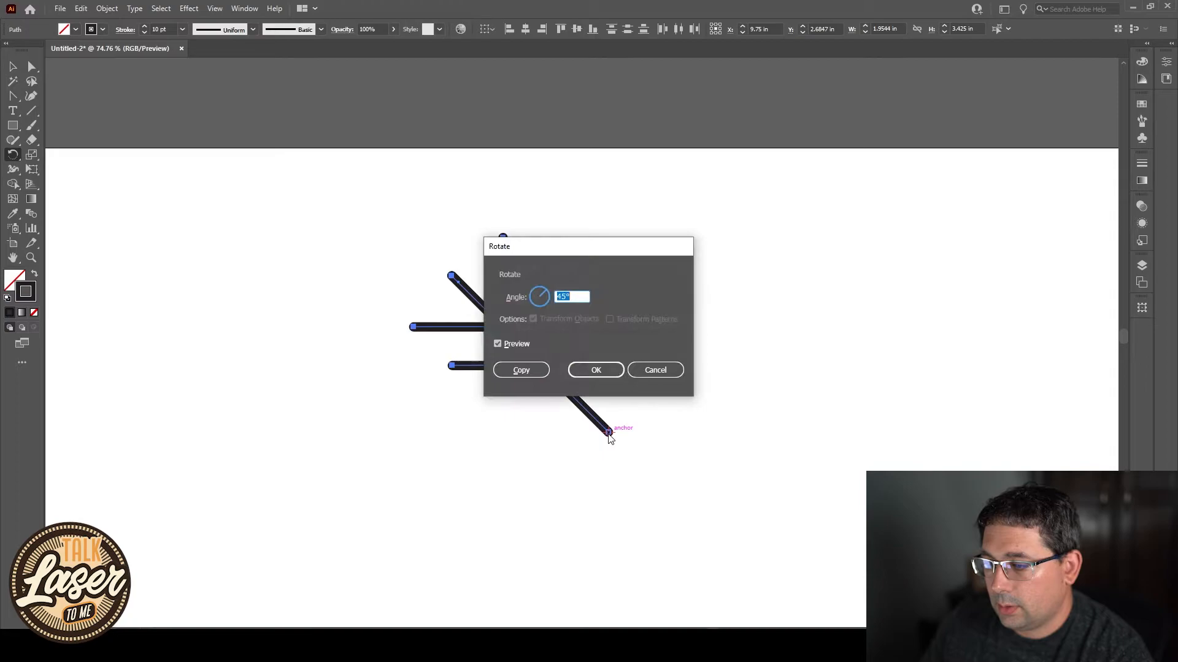
{"action": "left_click_drag", "start_coordinate": [623, 247], "coordinate": [727, 214]}
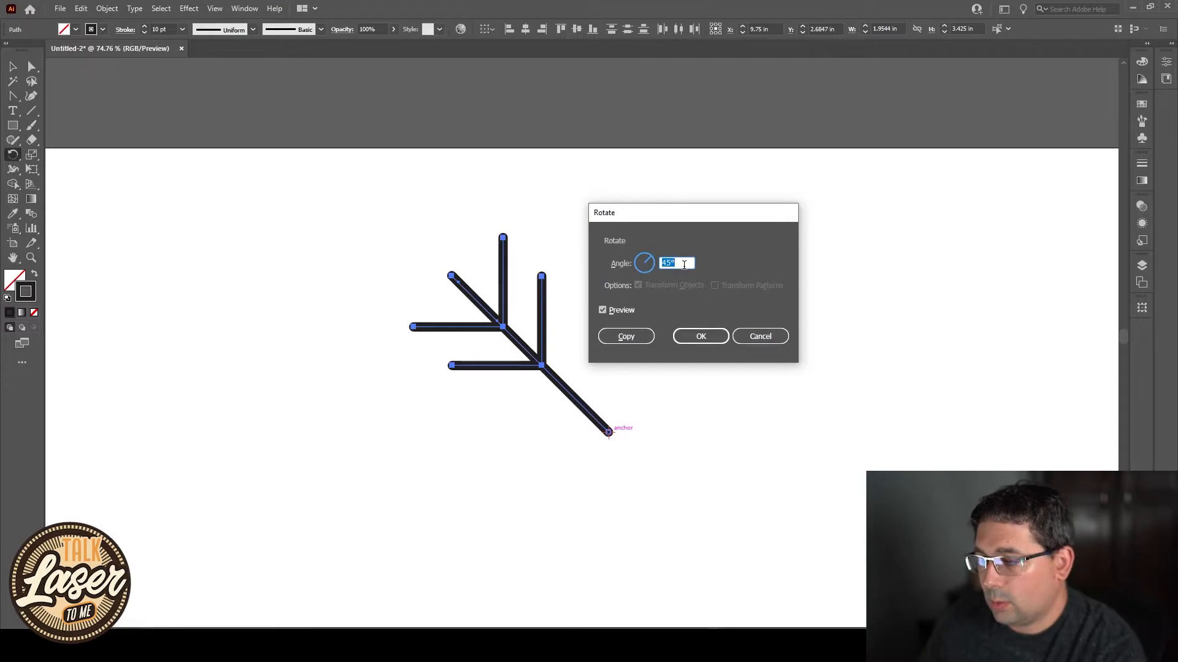
{"action": "type", "text": "60"}
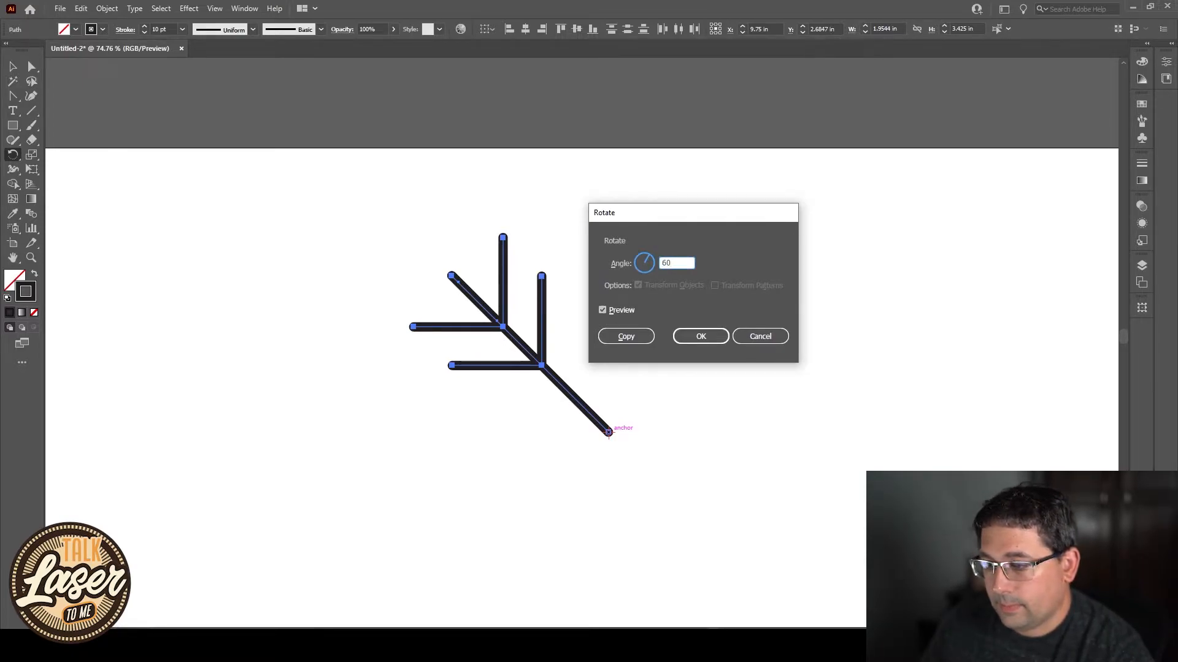
{"action": "key", "text": "Tab"}
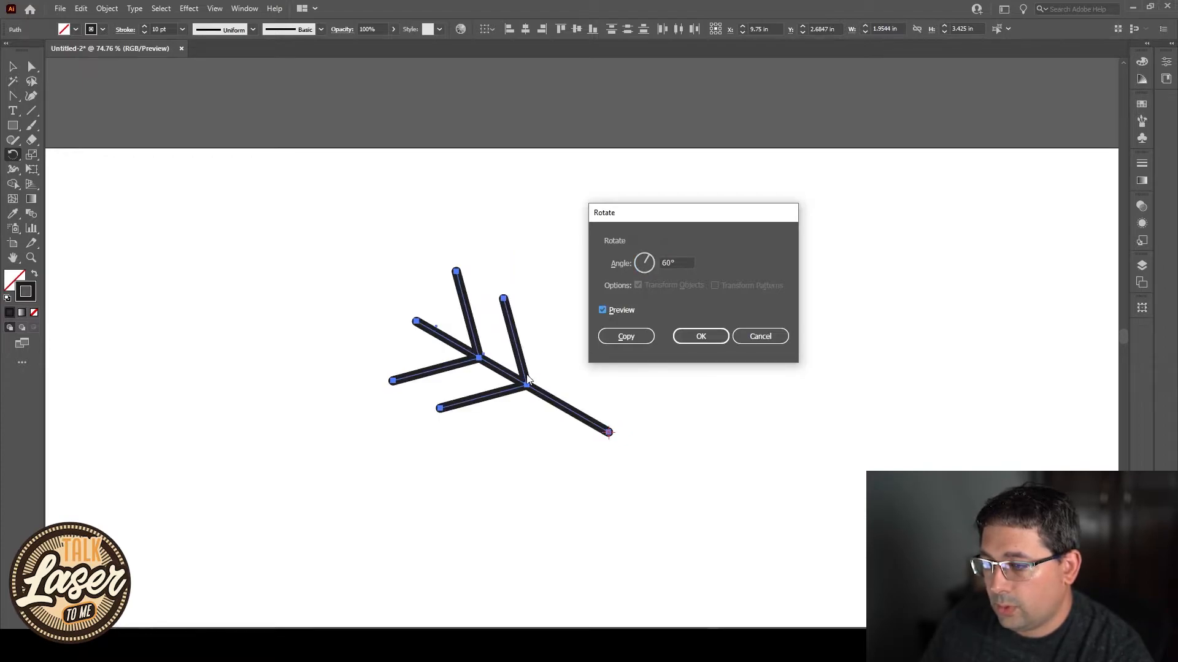
{"action": "left_click", "coordinate": [626, 336]}
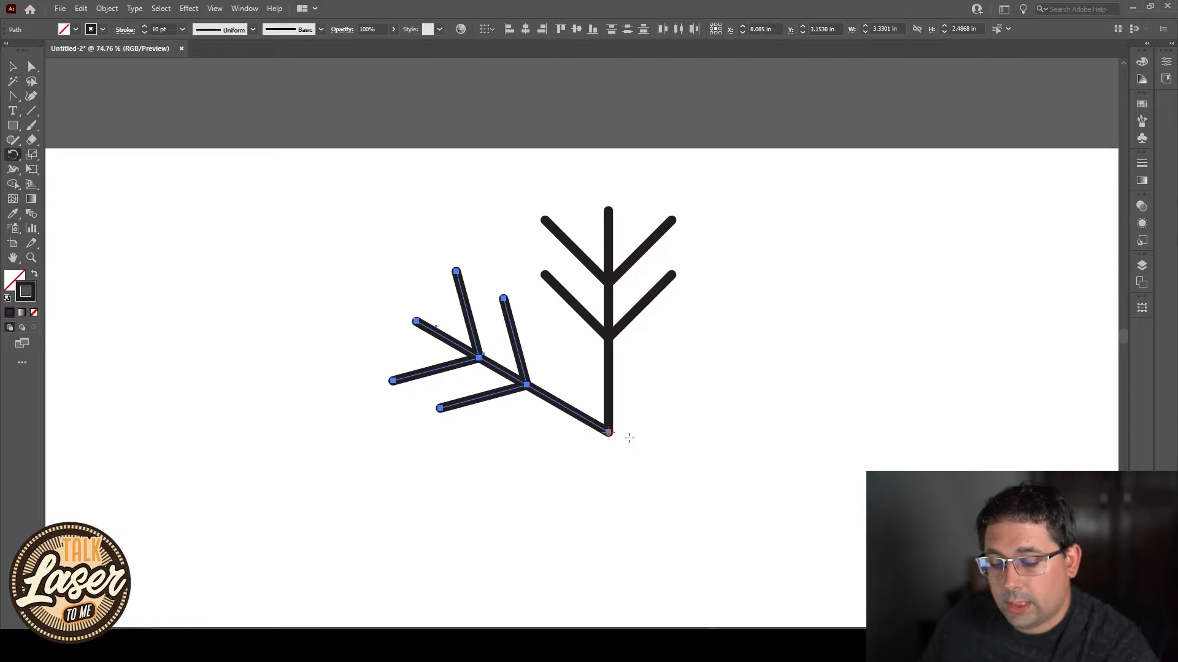
- Repeat the 60° rotated copy four more times to complete the six-branch snowflake, and deselect the artwork
{"action": "key", "text": "ctrl"}
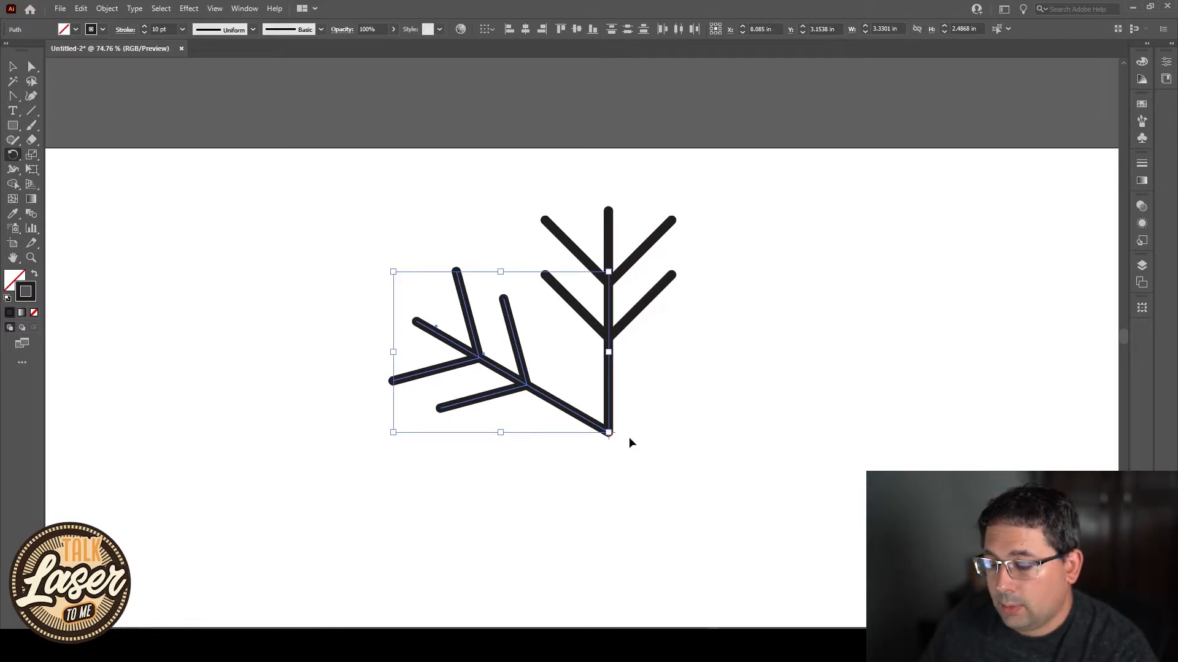
{"action": "key", "text": "ctrl+d"}
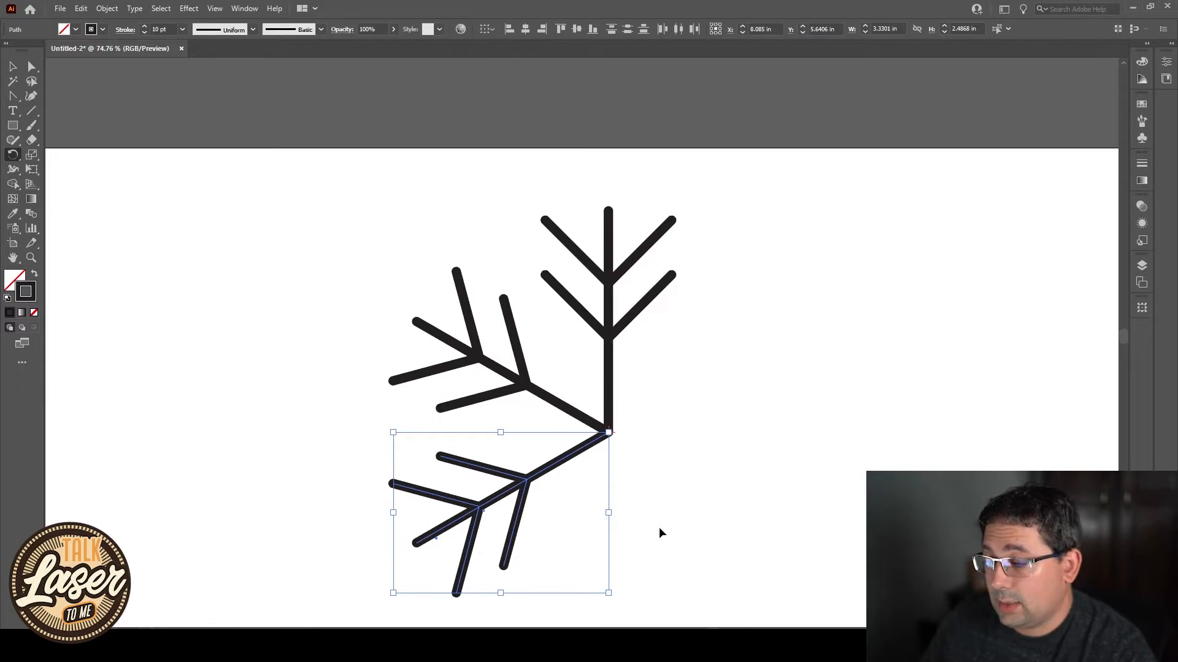
{"action": "key", "text": "ctrl+d"}
{"action": "key", "text": "ctrl+d"}
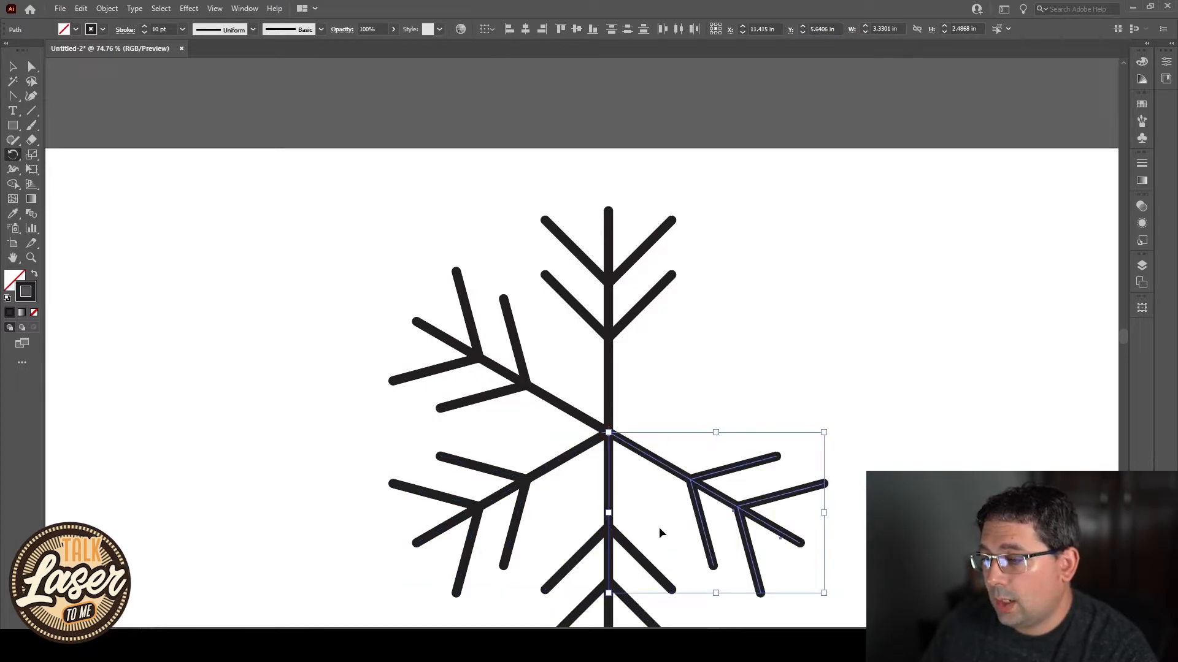
{"action": "key", "text": "ctrl+d"}
{"action": "key", "text": "v"}
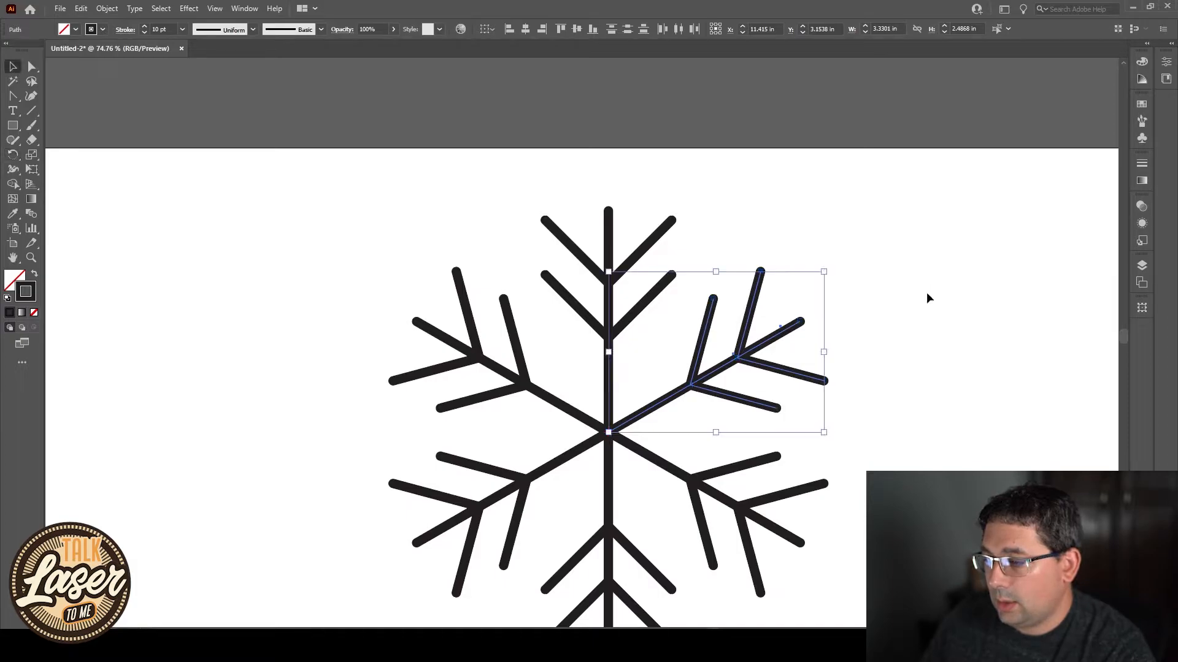
{"action": "left_click", "coordinate": [927, 292]}
{"action": "scroll", "coordinate": [883, 415], "scroll_direction": "down", "scroll_amount": 3}
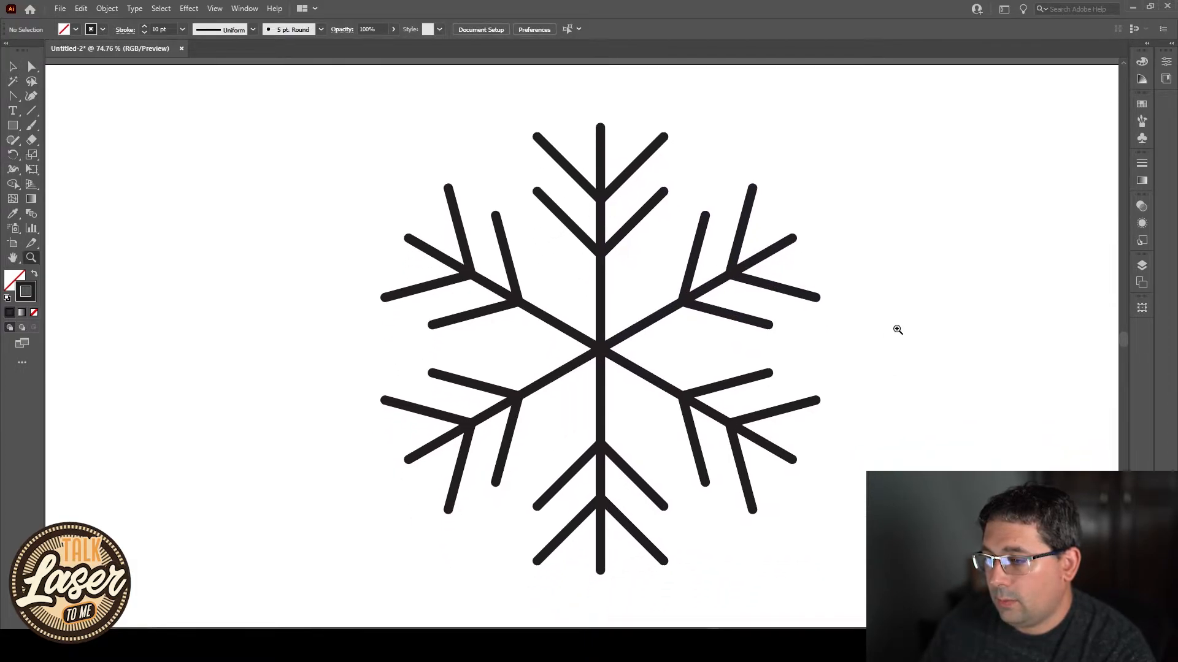
- Set the stroke weight of all the snowflake's lines to 29 pt
{"action": "scroll", "coordinate": [900, 326], "scroll_direction": "down", "scroll_amount": 1}
{"action": "left_click_drag", "start_coordinate": [402, 140], "coordinate": [856, 540]}
{"action": "mouse_move", "coordinate": [925, 427]}
{"action": "left_mouse_down"}
{"action": "mouse_move", "coordinate": [886, 453]}
{"action": "mouse_move", "coordinate": [872, 436]}
{"action": "left_mouse_up"}
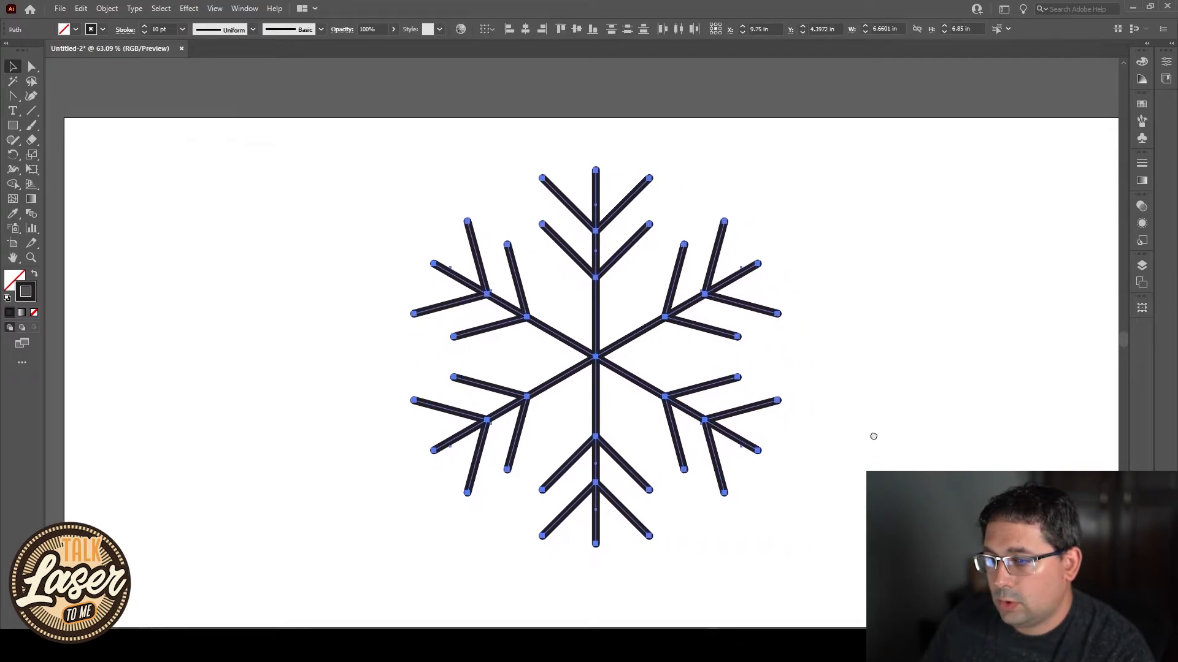
{"action": "left_click", "coordinate": [144, 28]}
{"action": "left_click", "coordinate": [145, 28]}
{"action": "left_click", "coordinate": [144, 28]}
{"action": "left_click", "coordinate": [145, 29]}
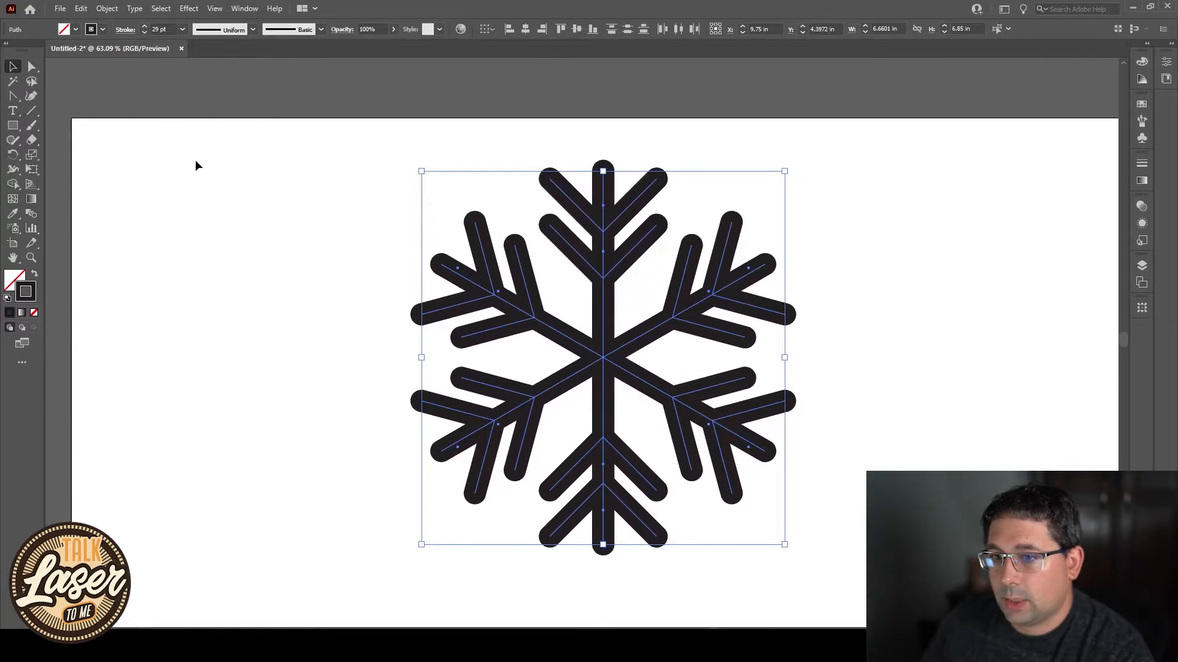
{"action": "left_click", "coordinate": [228, 213]}
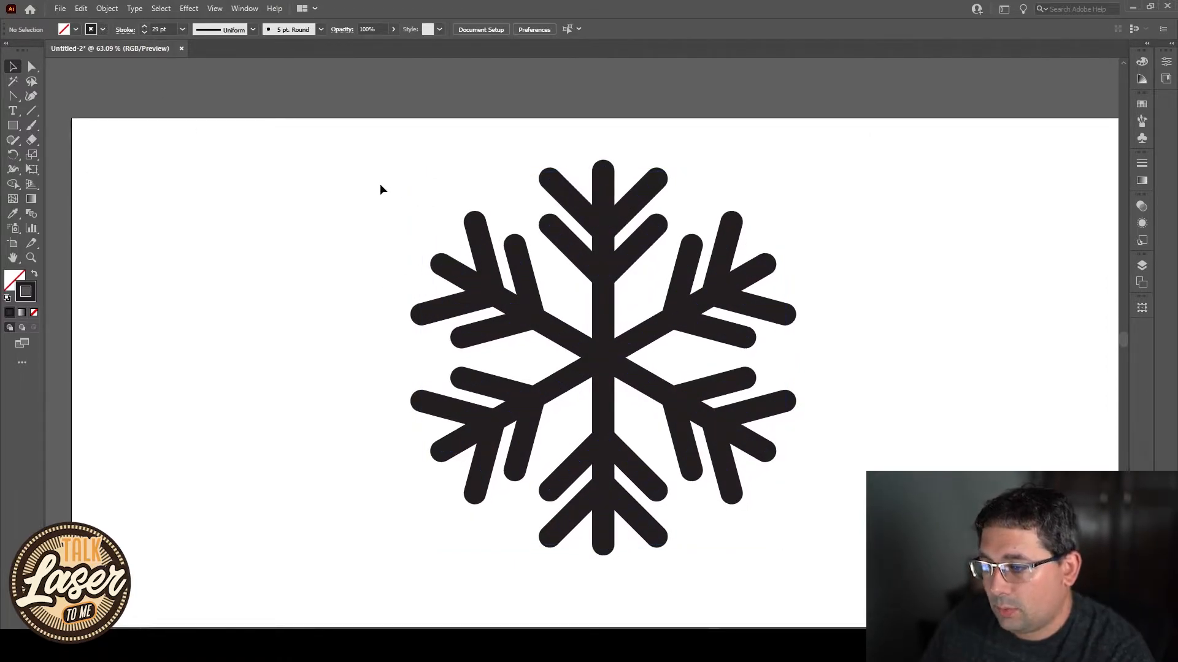
- Expand the fill and stroke of the whole snowflake and check its paths in outline view
{"action": "left_click_drag", "start_coordinate": [347, 147], "coordinate": [880, 559]}
{"action": "left_click", "coordinate": [881, 559]}
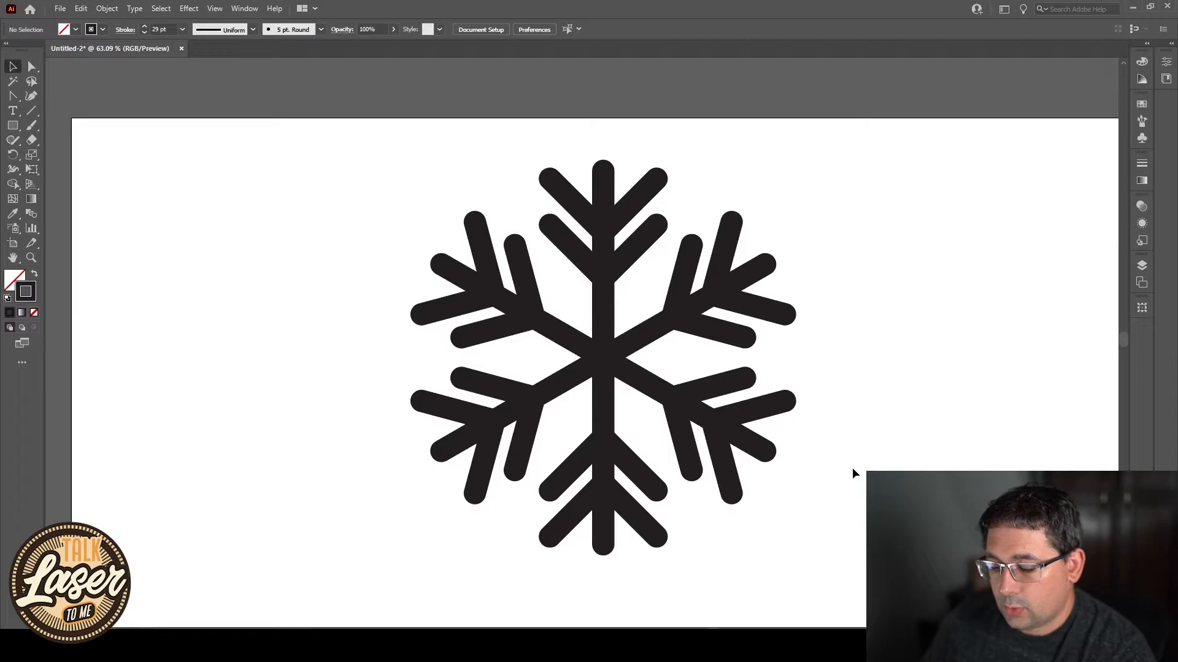
{"action": "key", "text": "ctrl+y"}
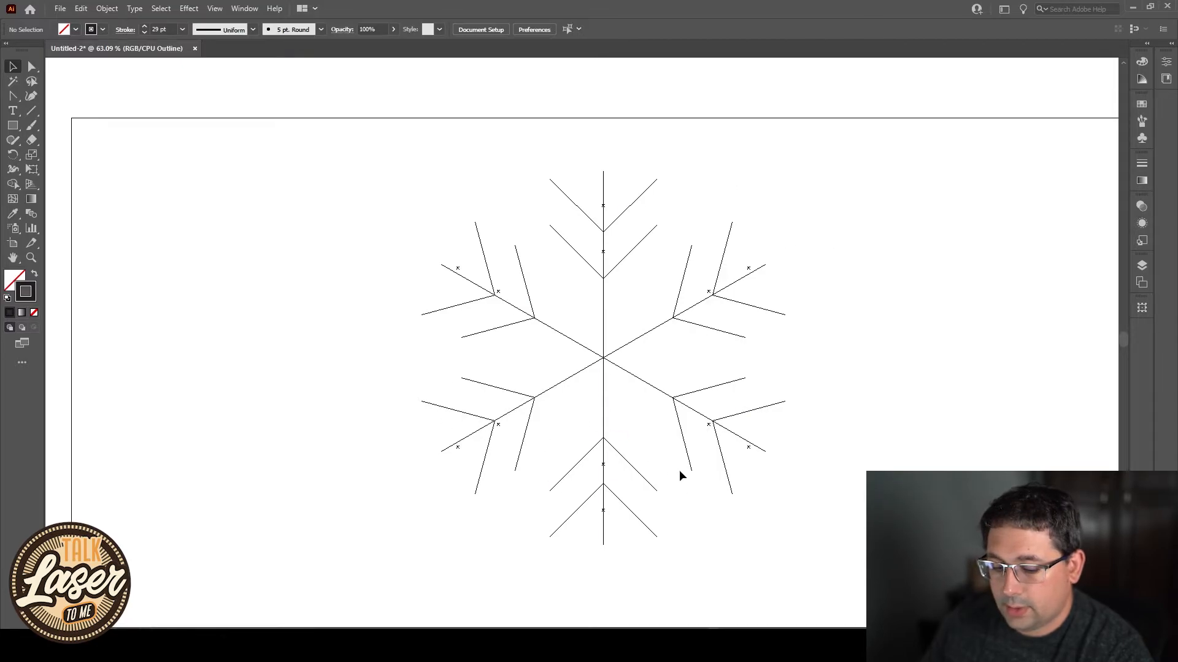
{"action": "key", "text": "ctrl+y"}
{"action": "left_click_drag", "start_coordinate": [357, 169], "coordinate": [899, 549]}
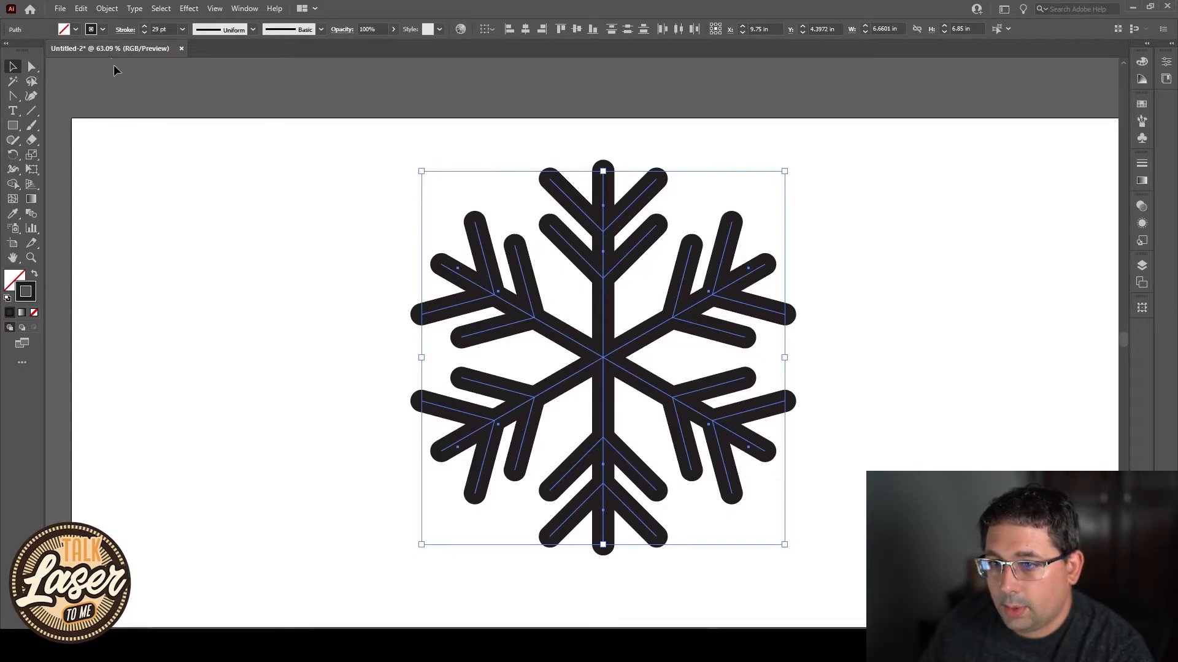
{"action": "left_click", "coordinate": [106, 10]}
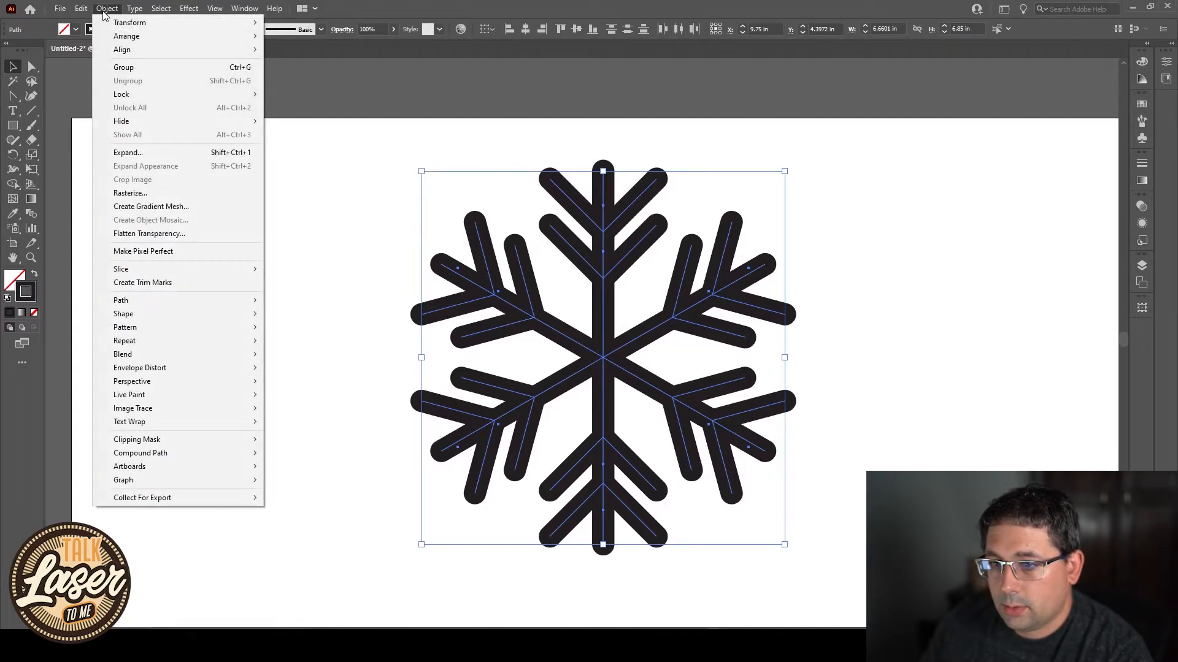
{"action": "left_click", "coordinate": [179, 152]}
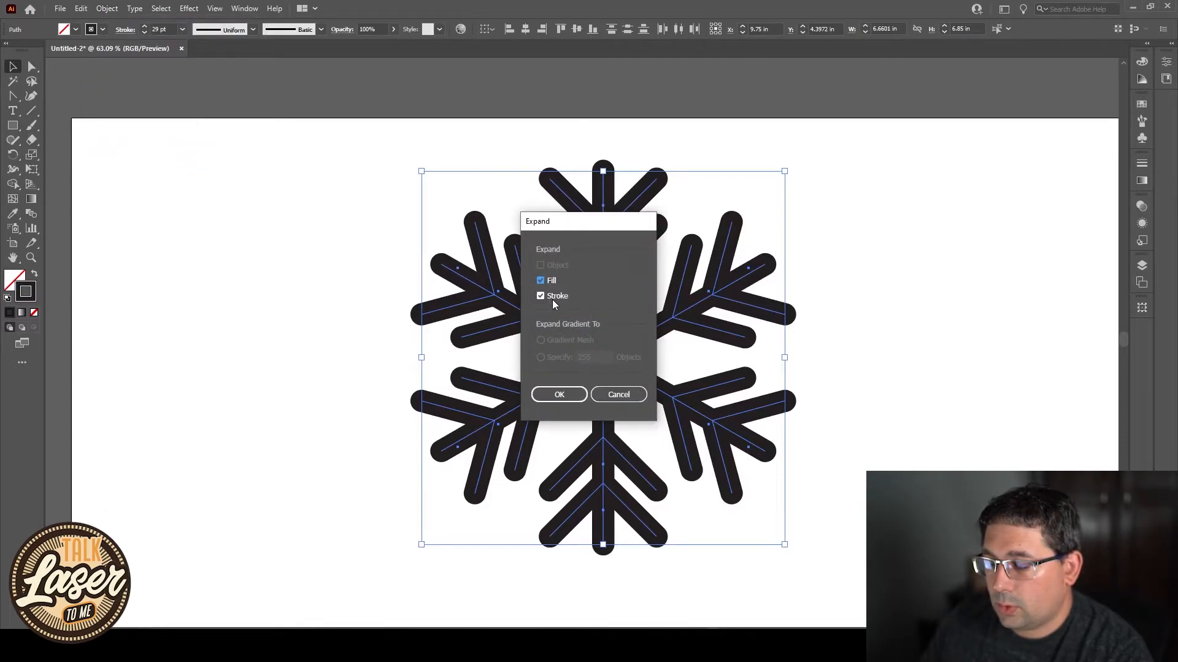
{"action": "left_click", "coordinate": [560, 395]}
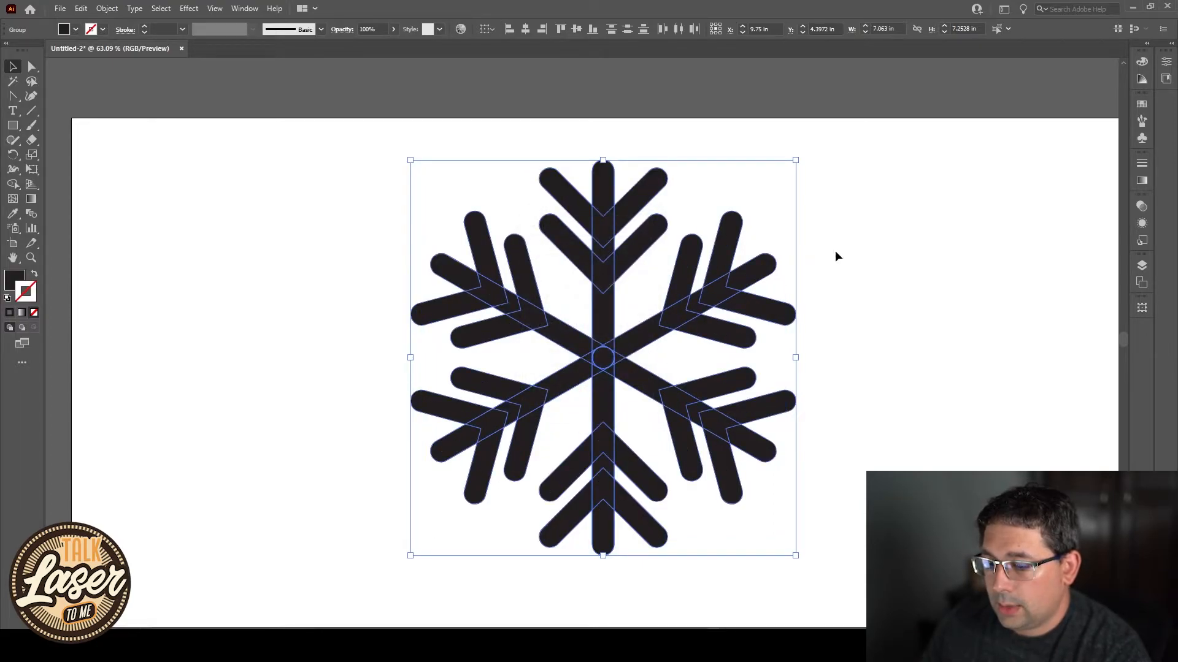
{"action": "left_click", "coordinate": [863, 264]}
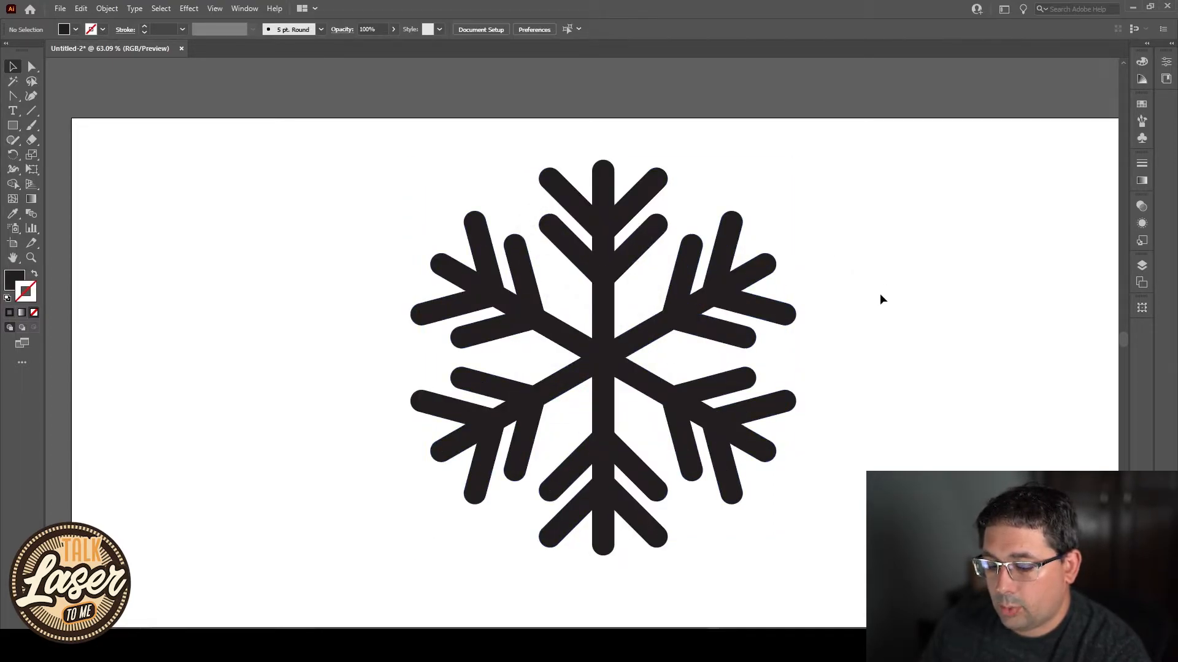
{"action": "key", "text": "ctrl+y"}
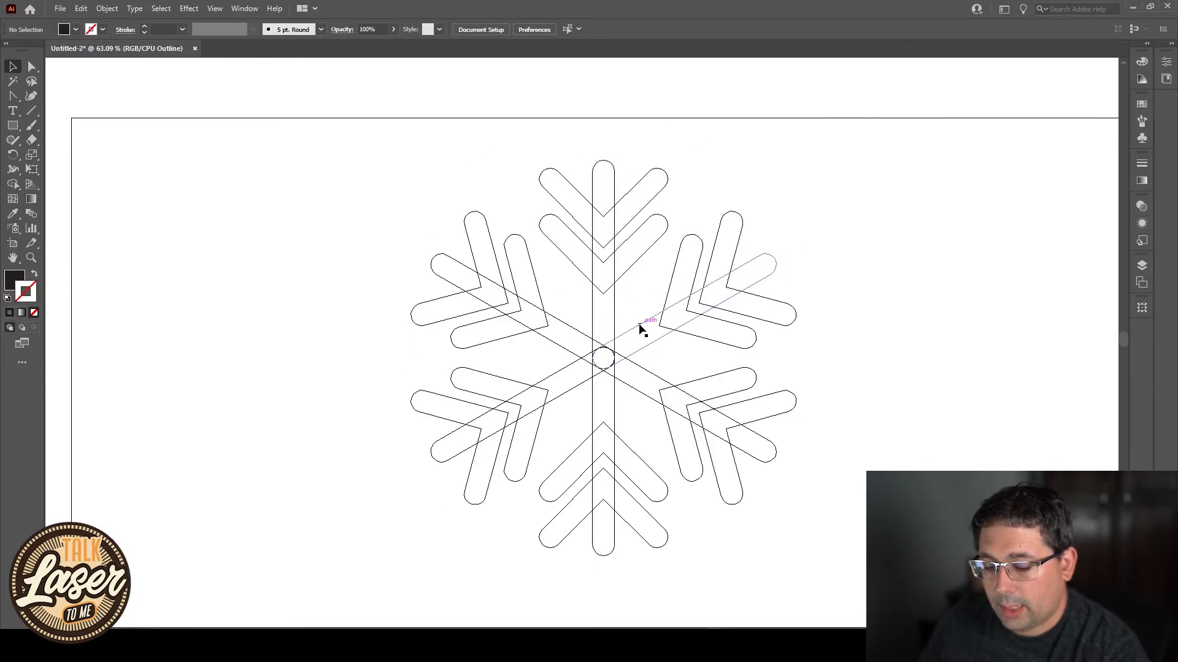
{"action": "key", "text": "ctrl+y"}
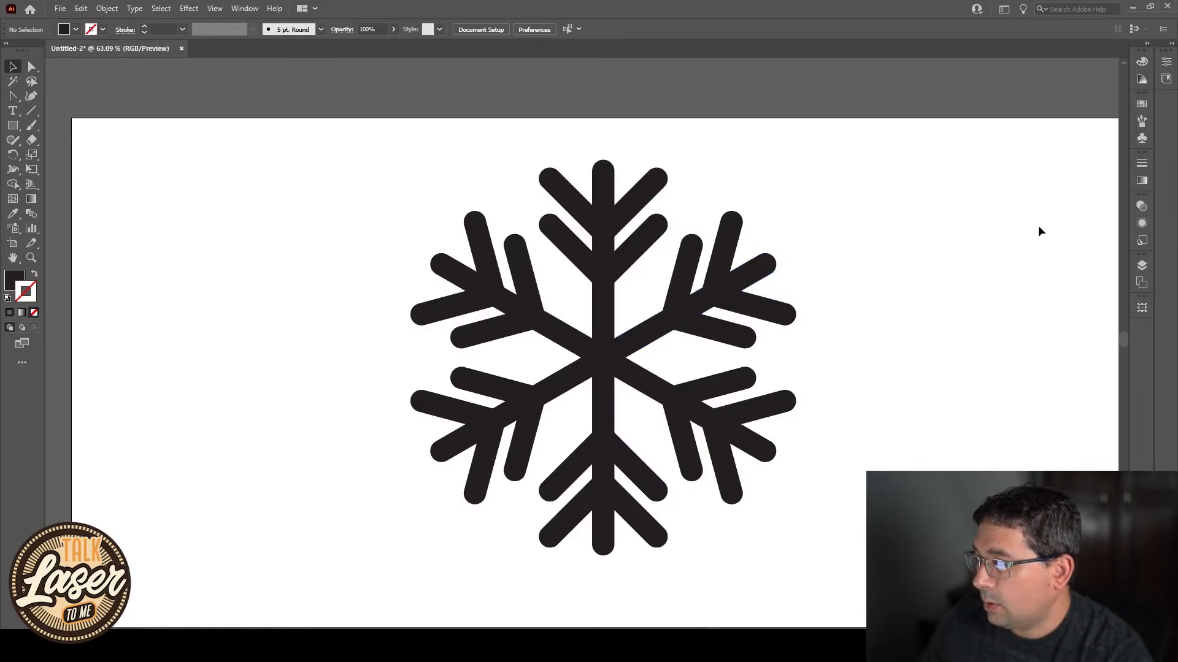
- Unite all the overlapping snowflake shapes into one with Pathfinder and check the merged contour in outline view
{"action": "left_click", "coordinate": [7, 72]}
{"action": "left_click_drag", "start_coordinate": [344, 119], "coordinate": [888, 583]}
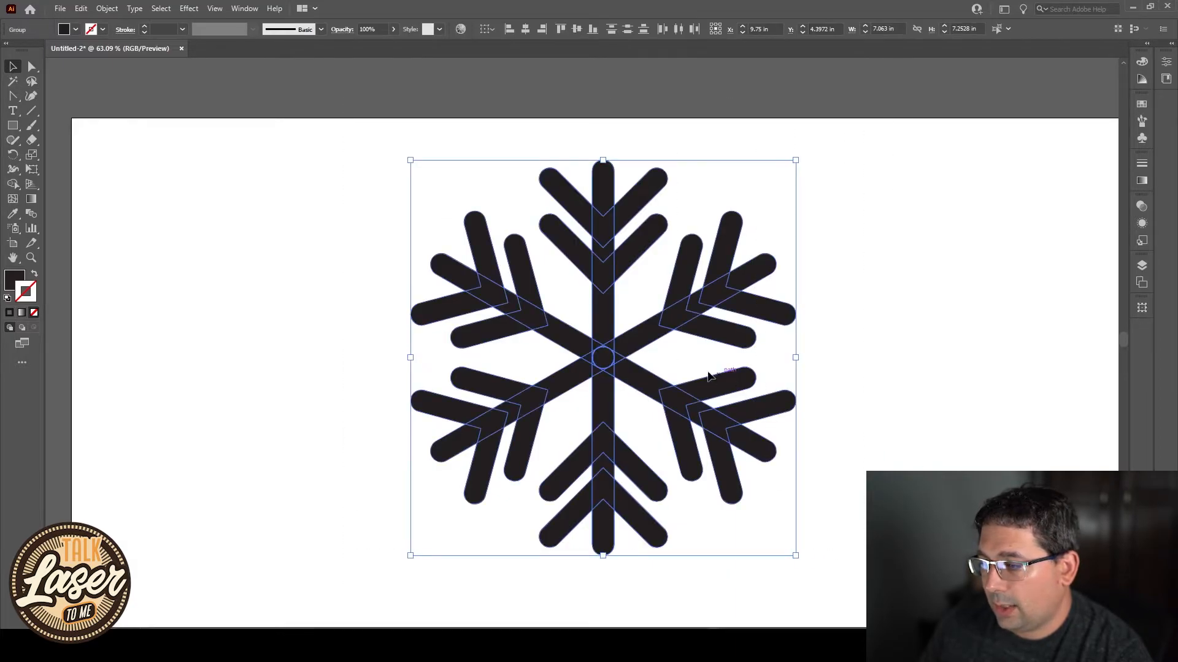
{"action": "left_click", "coordinate": [238, 8]}
{"action": "left_click", "coordinate": [365, 441]}
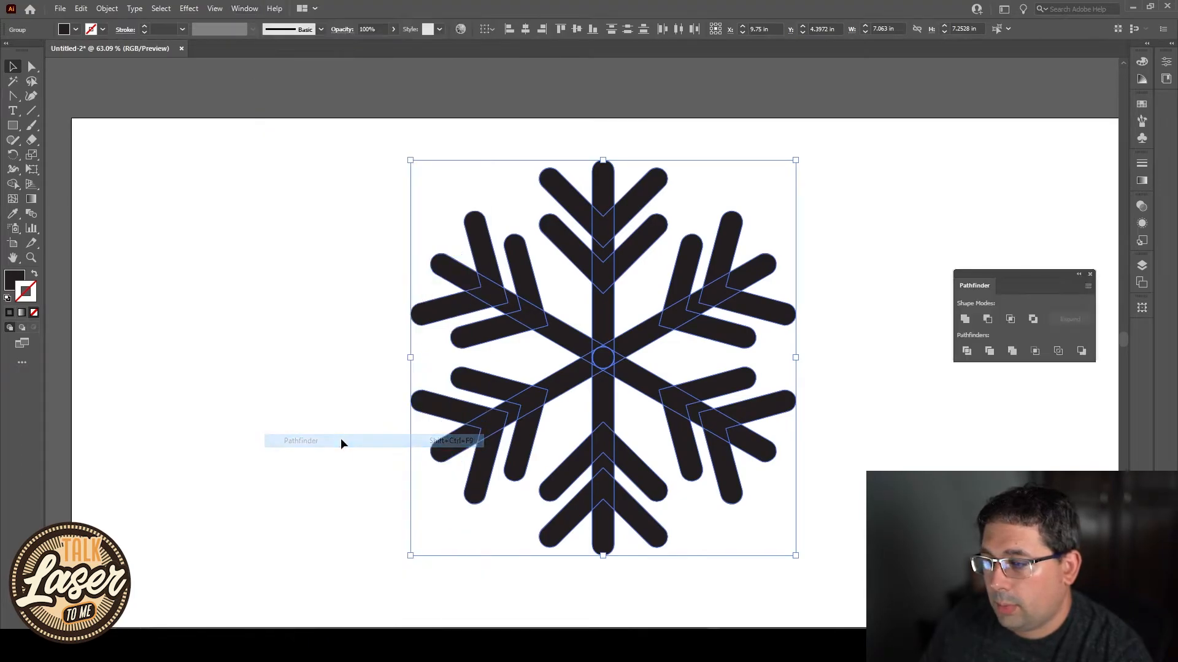
{"action": "left_click_drag", "start_coordinate": [978, 281], "coordinate": [932, 259]}
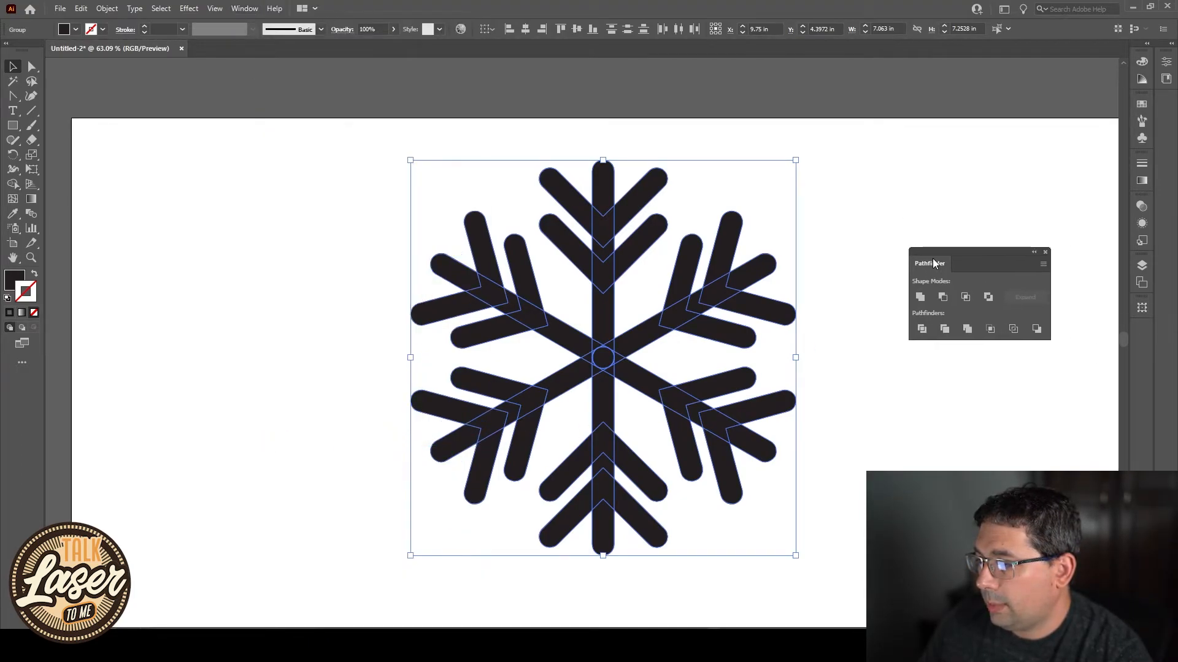
{"action": "left_click", "coordinate": [918, 298]}
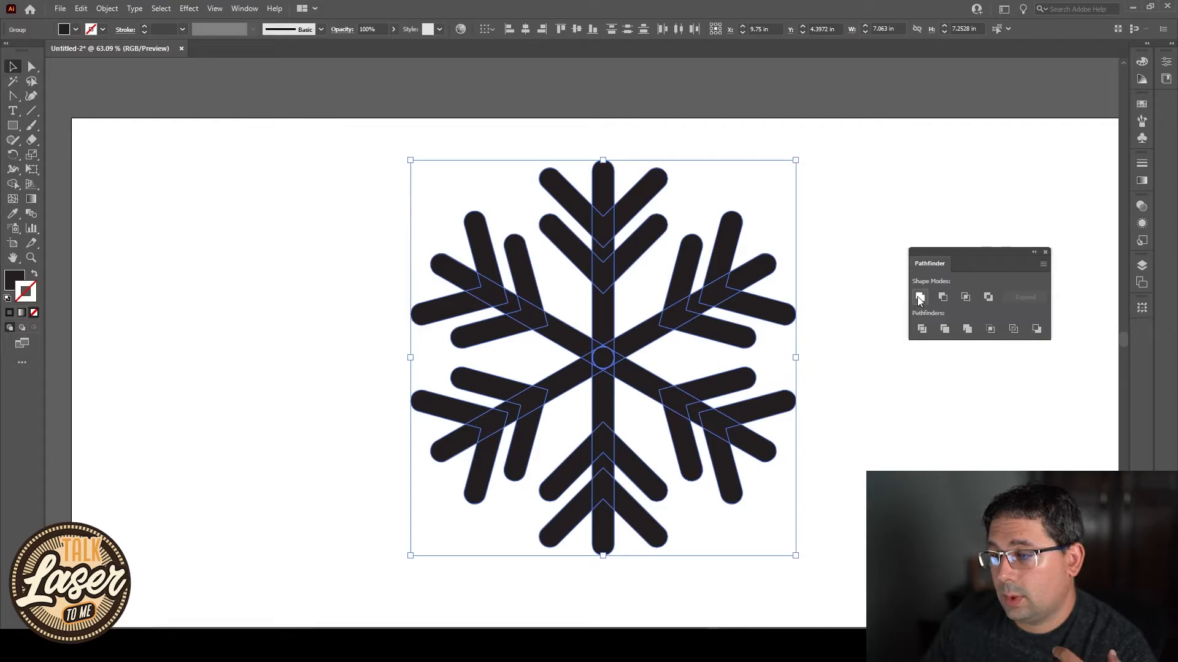
{"action": "left_click", "coordinate": [841, 195]}
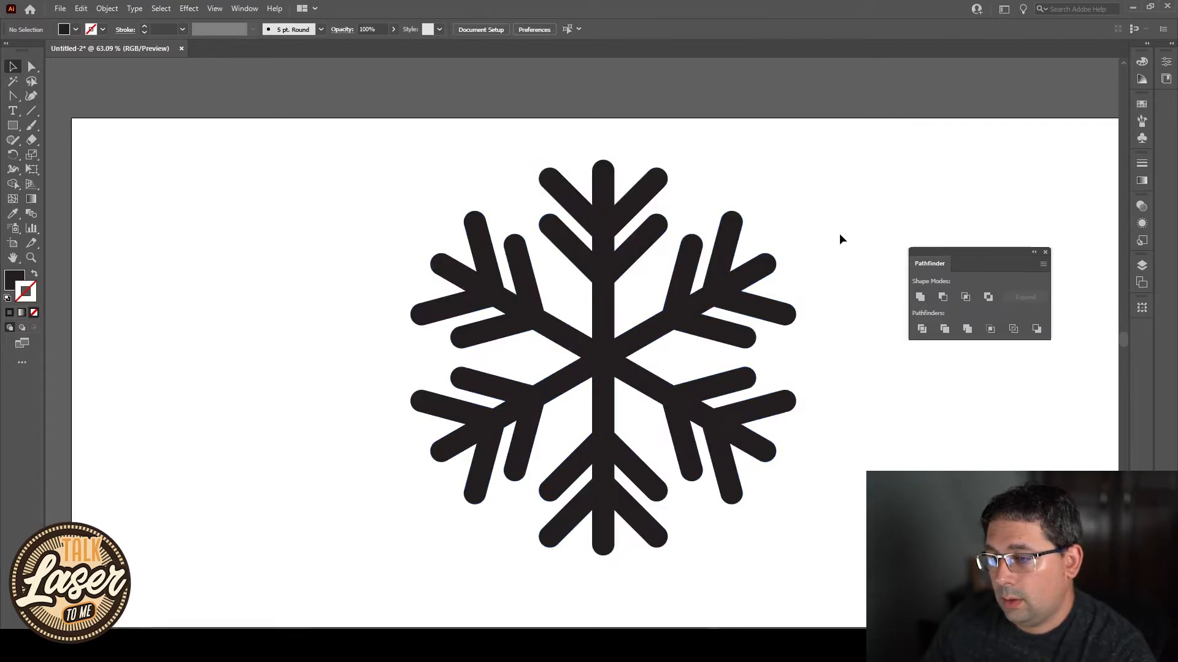
{"action": "key", "text": "ctrl+y"}
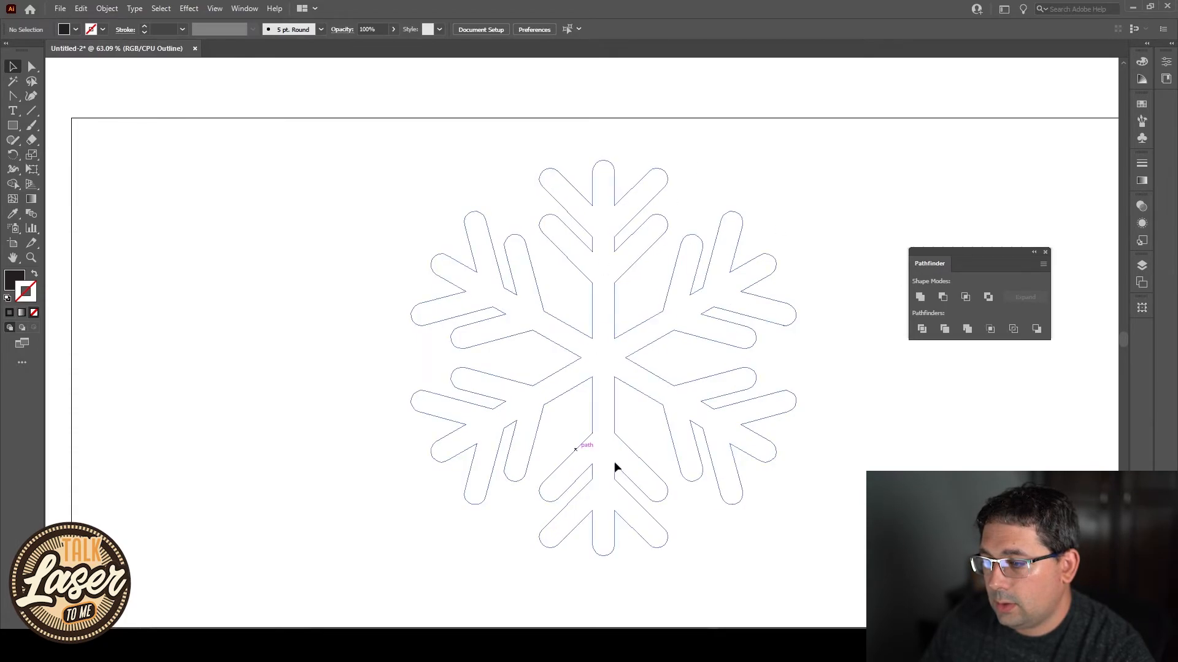
{"action": "key", "text": "ctrl+y"}
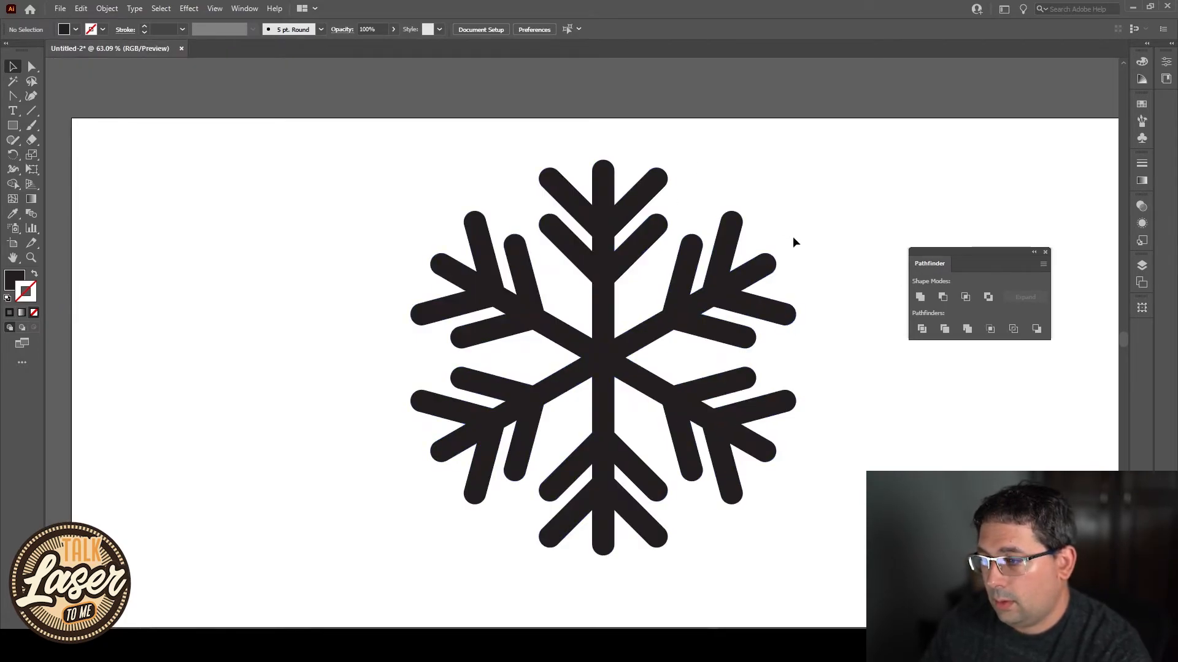
- Create a circle 0.2 in wide and 0.2 in high in the empty area above and left of the snowflake
{"action": "left_click_drag", "start_coordinate": [826, 319], "coordinate": [826, 250]}
{"action": "left_click_drag", "start_coordinate": [696, 258], "coordinate": [709, 340]}
{"action": "left_click", "coordinate": [748, 159]}
{"action": "mouse_move", "coordinate": [748, 160]}
{"action": "left_mouse_down"}
{"action": "mouse_move", "coordinate": [728, 236]}
{"action": "mouse_move", "coordinate": [715, 153]}
{"action": "mouse_move", "coordinate": [762, 149]}
{"action": "mouse_move", "coordinate": [749, 155]}
{"action": "left_mouse_up"}
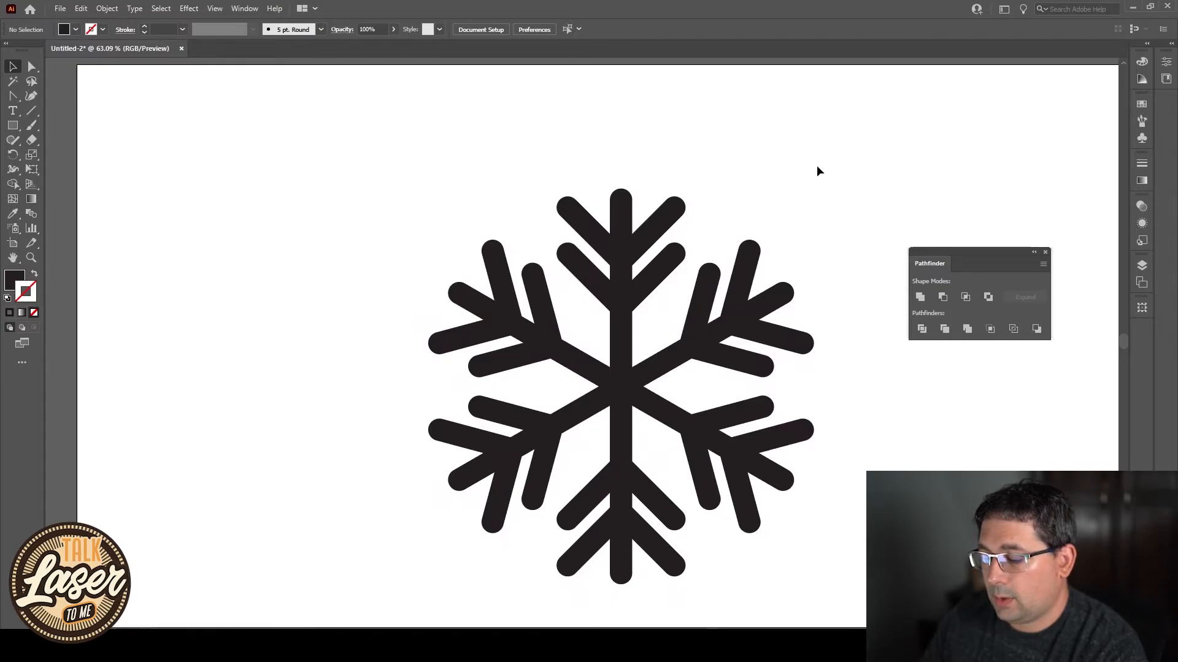
{"action": "left_click", "coordinate": [18, 131]}
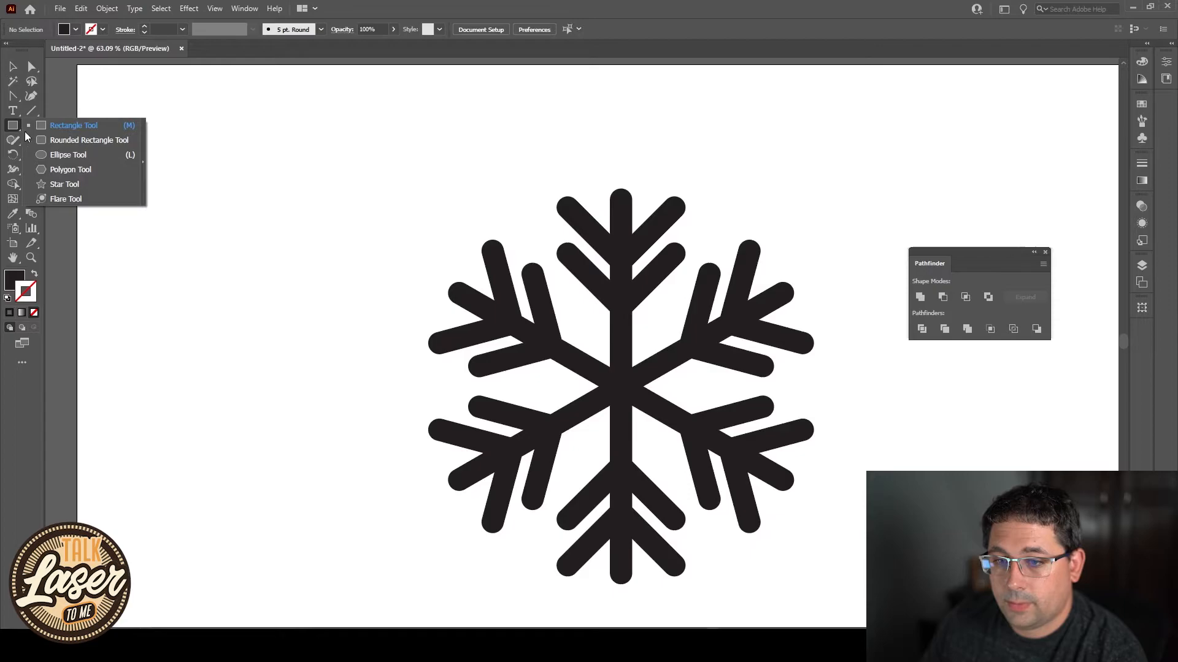
{"action": "left_click", "coordinate": [70, 157]}
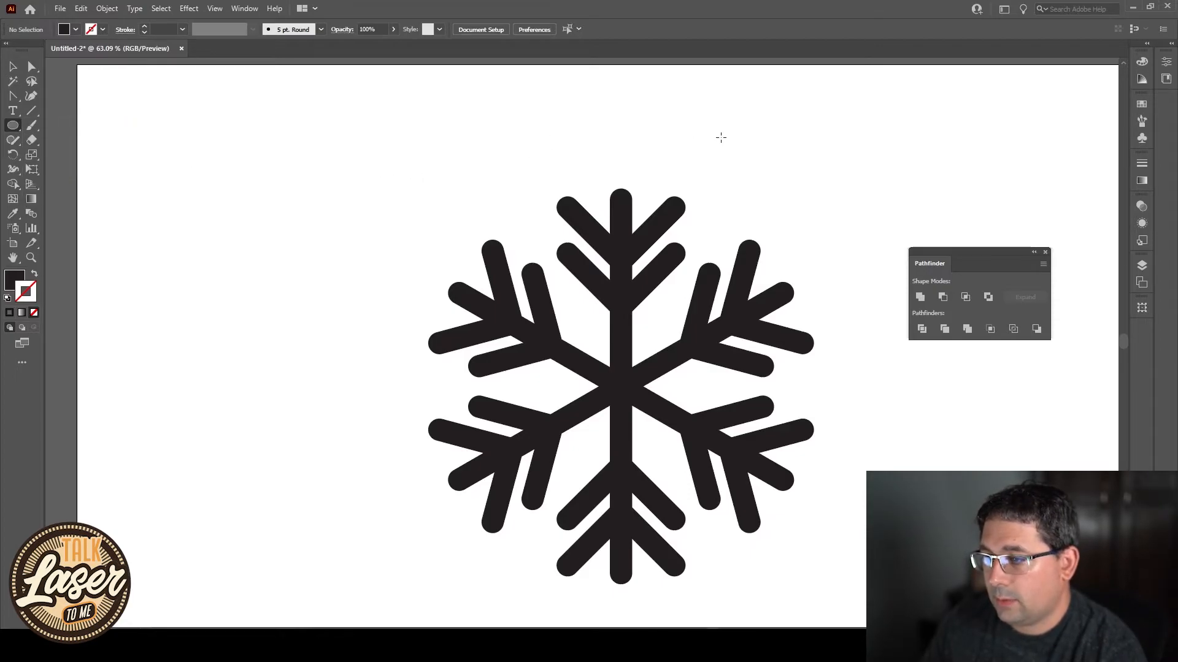
{"action": "left_click", "coordinate": [323, 151]}
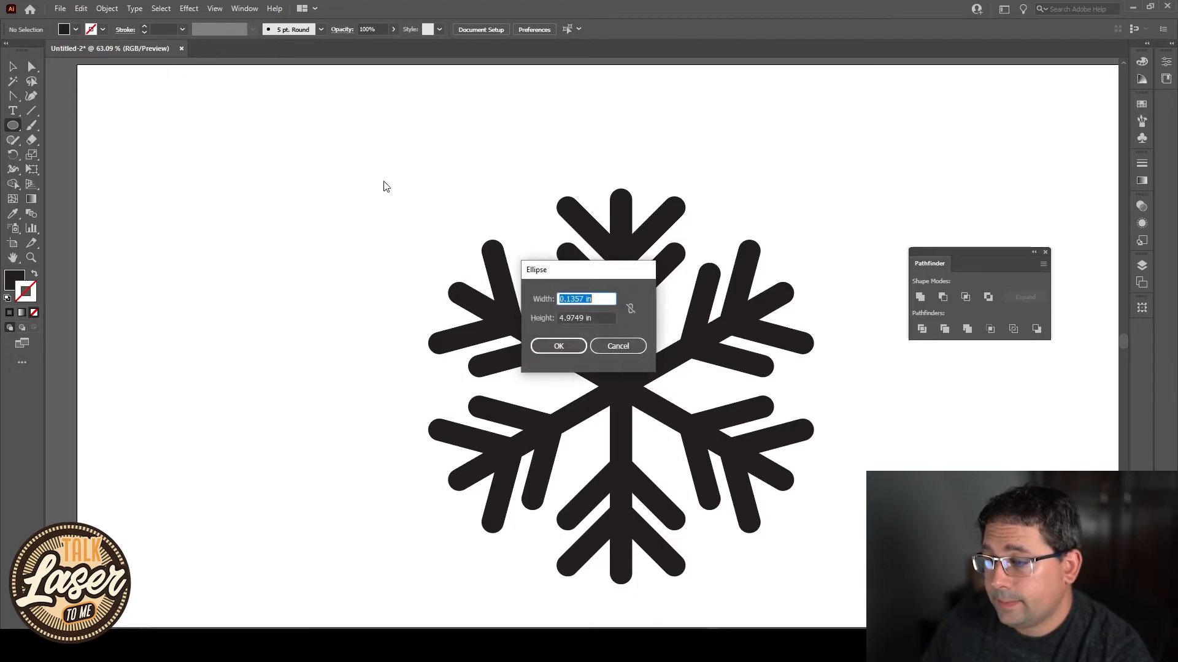
{"action": "left_click_drag", "start_coordinate": [554, 263], "coordinate": [364, 184]}
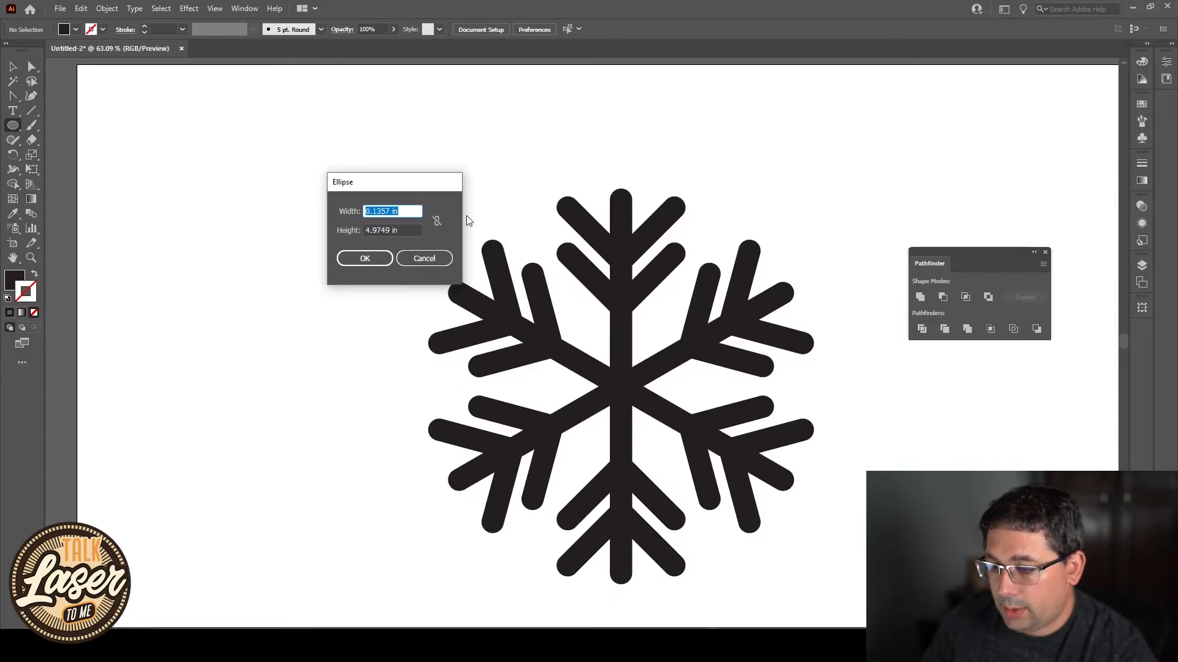
{"action": "type", "text": ".2"}
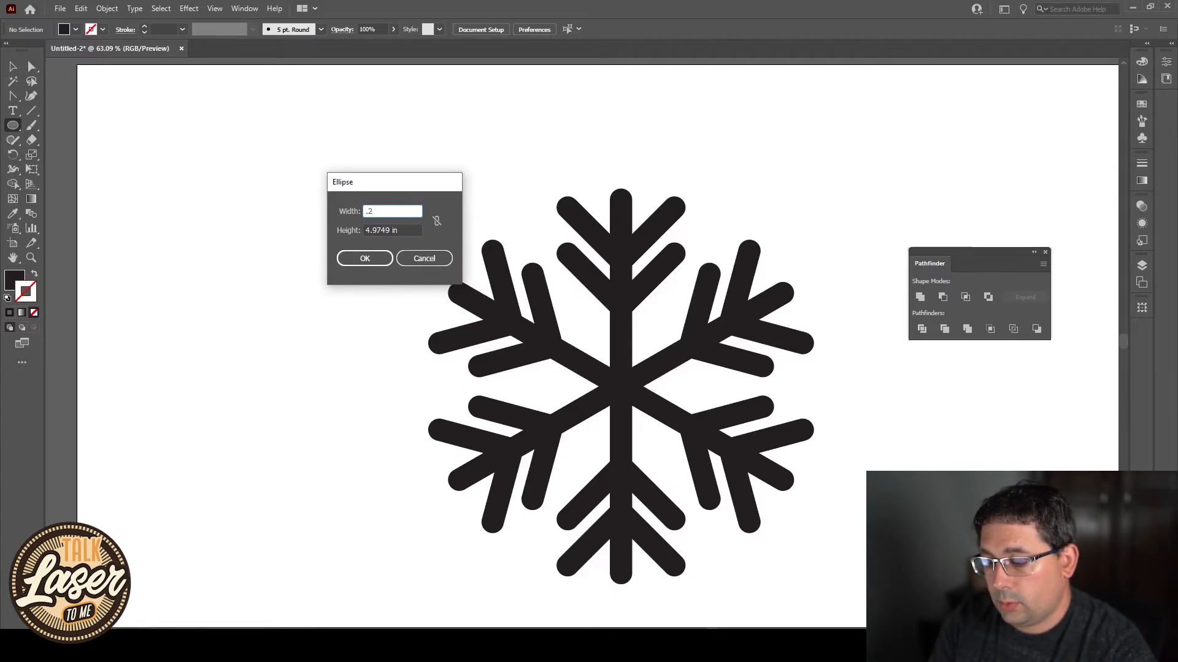
{"action": "key", "text": "Tab"}
{"action": "type", "text": "."}
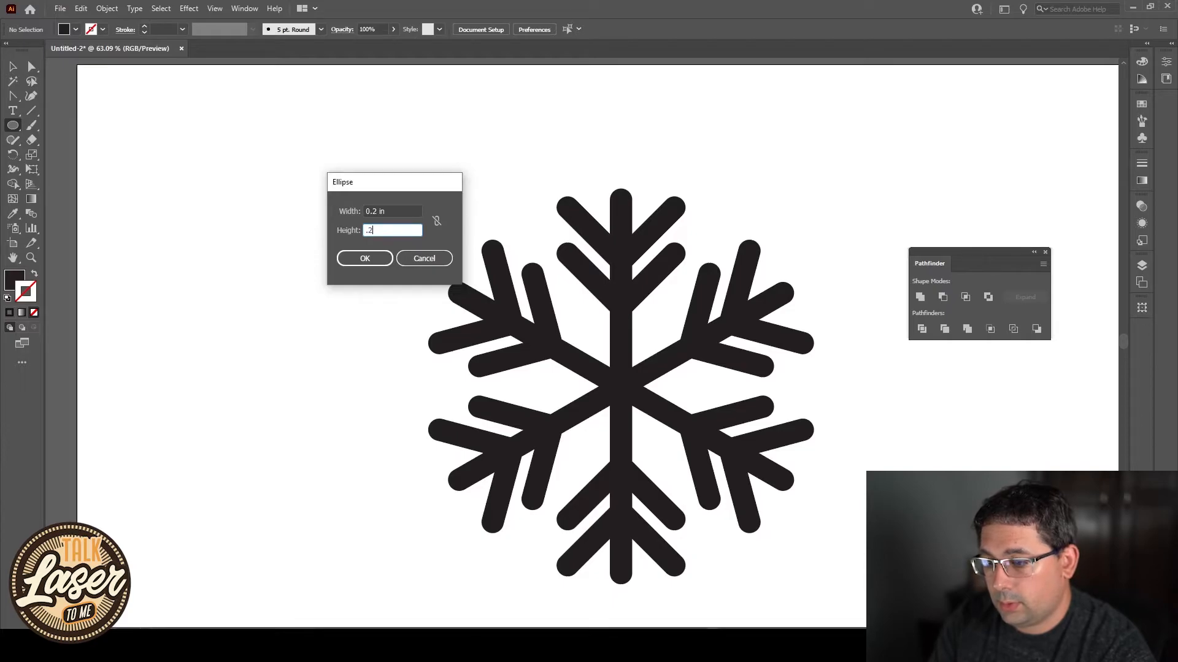
{"action": "key", "text": "Tab"}
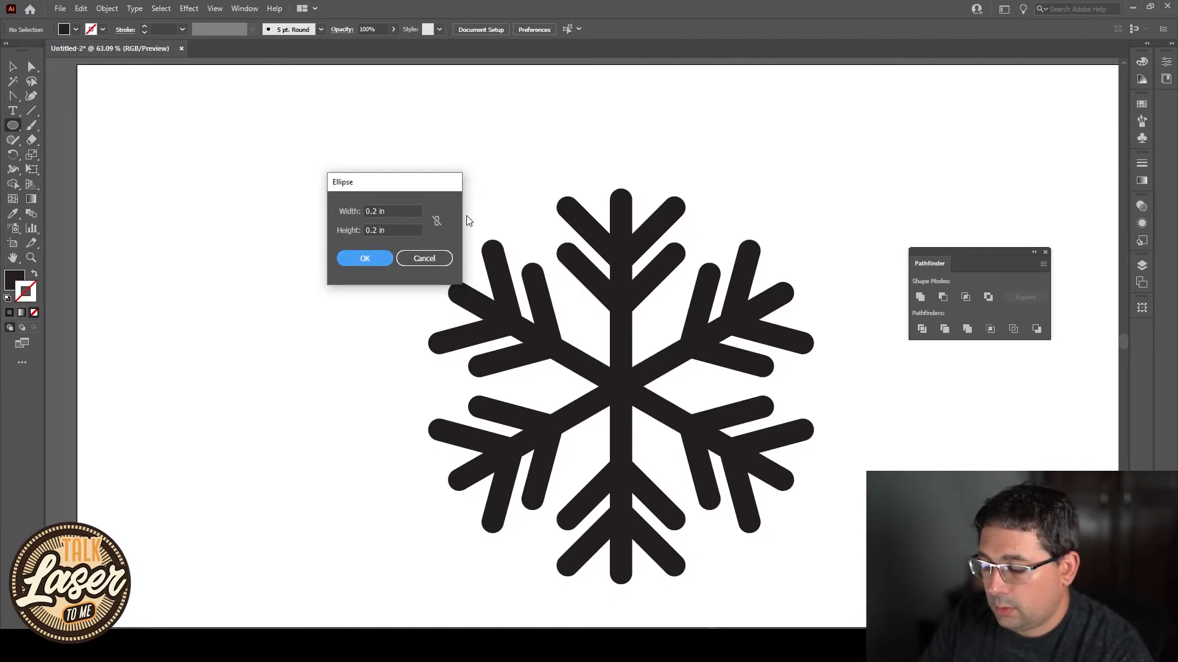
{"action": "key", "text": "Return"}
- Move the small circle slightly down and right, keeping it in the empty area beside the snowflake
{"action": "key", "text": "v"}
{"action": "left_click", "coordinate": [385, 178]}
{"action": "left_click_drag", "start_coordinate": [329, 157], "coordinate": [370, 178]}
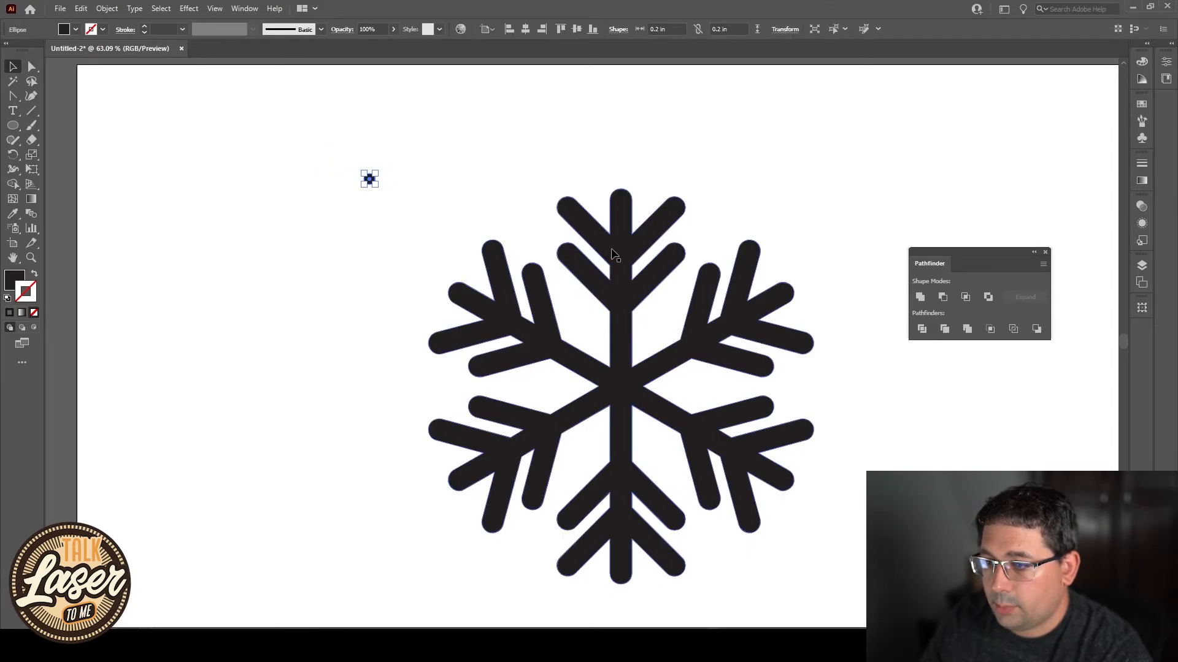
- Scale the snowflake down proportionally to about 1.94 by 1.99 in and place it below and right of the small circle
{"action": "left_click_drag", "start_coordinate": [630, 273], "coordinate": [383, 267]}
{"action": "key", "text": "z"}
{"action": "left_click_drag", "start_coordinate": [647, 233], "coordinate": [488, 248]}
{"action": "left_click_drag", "start_coordinate": [519, 254], "coordinate": [751, 252]}
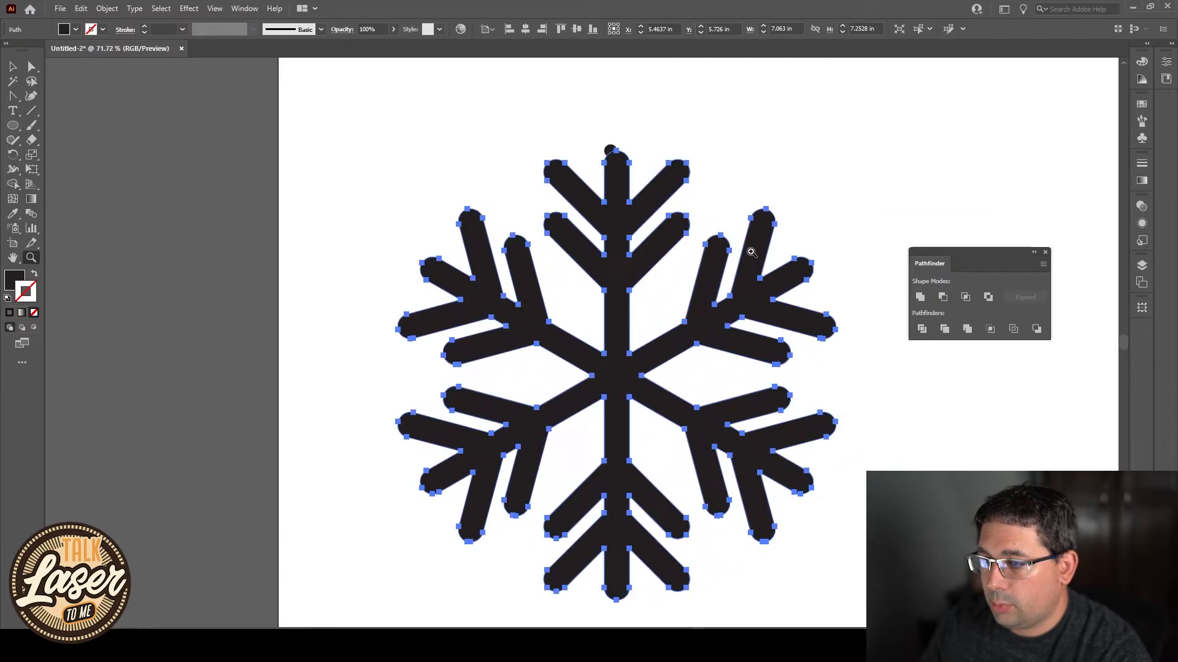
{"action": "key", "text": "v"}
{"action": "left_click_drag", "start_coordinate": [778, 544], "coordinate": [460, 222]}
{"action": "left_click_drag", "start_coordinate": [423, 162], "coordinate": [541, 232]}
{"action": "left_click", "coordinate": [698, 283]}
{"action": "left_click_drag", "start_coordinate": [618, 279], "coordinate": [589, 282]}
{"action": "left_click_drag", "start_coordinate": [539, 279], "coordinate": [625, 345]}
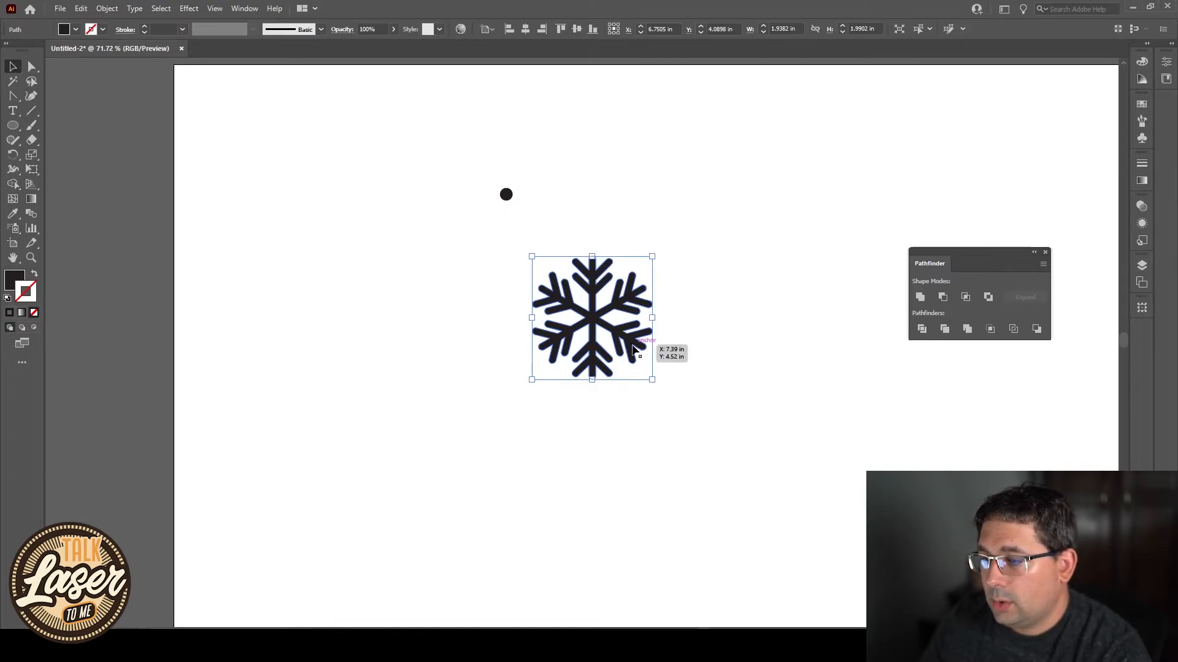
- Scale the snowflake up proportionally to about 2.02 in wide
{"action": "left_click", "coordinate": [647, 323]}
{"action": "left_click", "coordinate": [614, 295]}
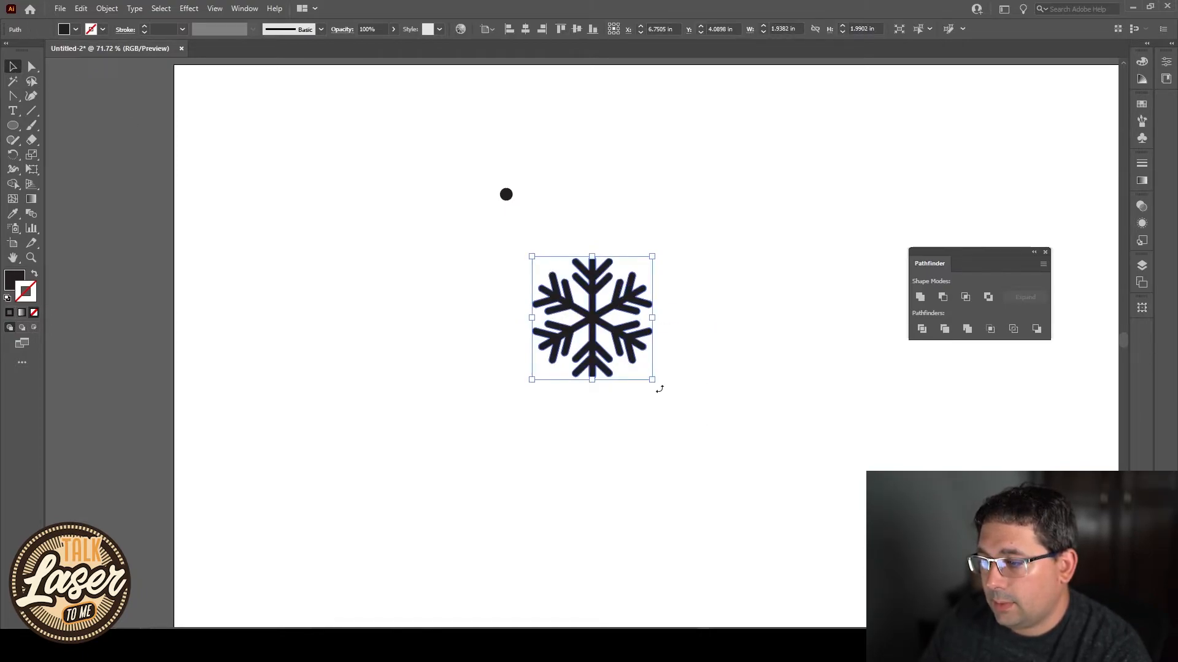
{"action": "left_click_drag", "start_coordinate": [652, 381], "coordinate": [677, 383]}
{"action": "left_click", "coordinate": [673, 260]}
- Move the snowflake so the tip of its top branch meets the center of the small circle
{"action": "left_click_drag", "start_coordinate": [639, 300], "coordinate": [704, 199]}
{"action": "key", "text": "z"}
{"action": "left_click_drag", "start_coordinate": [519, 203], "coordinate": [728, 200]}
{"action": "key", "text": "v"}
{"action": "left_click", "coordinate": [742, 137]}
{"action": "left_click_drag", "start_coordinate": [741, 138], "coordinate": [784, 189]}
{"action": "key", "text": "z"}
{"action": "key", "text": "v"}
{"action": "left_click", "coordinate": [610, 262]}
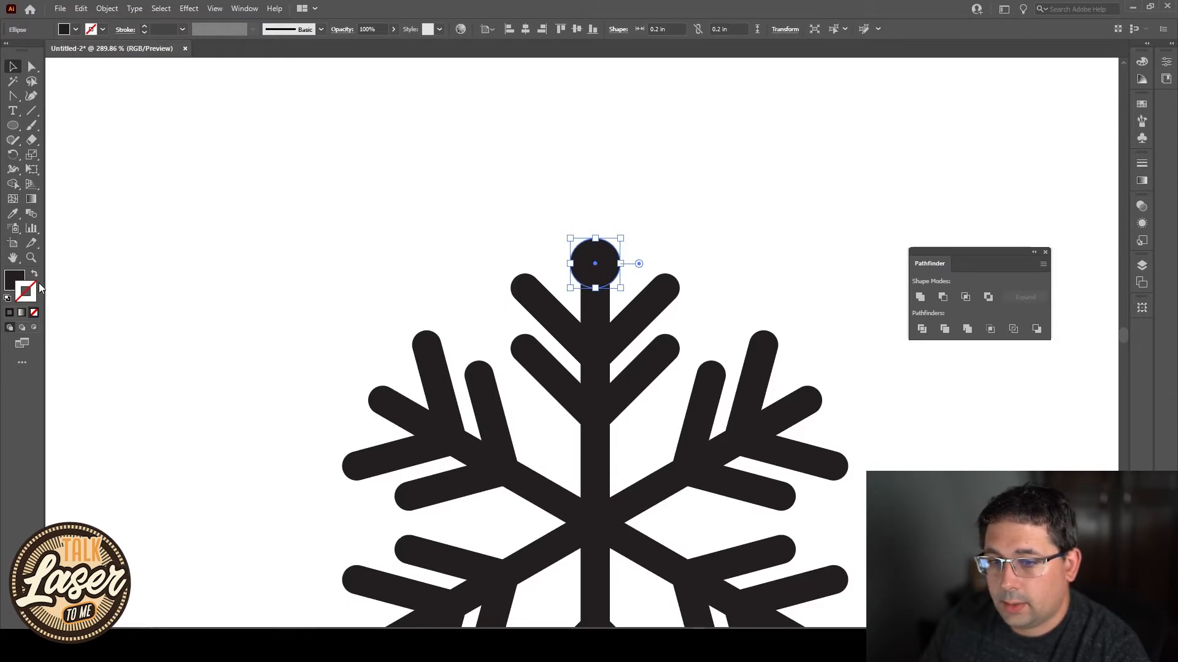
- Swap the small circle's fill and stroke, and move it straight up so it rests on the top branch's tip
{"action": "left_click", "coordinate": [18, 276]}
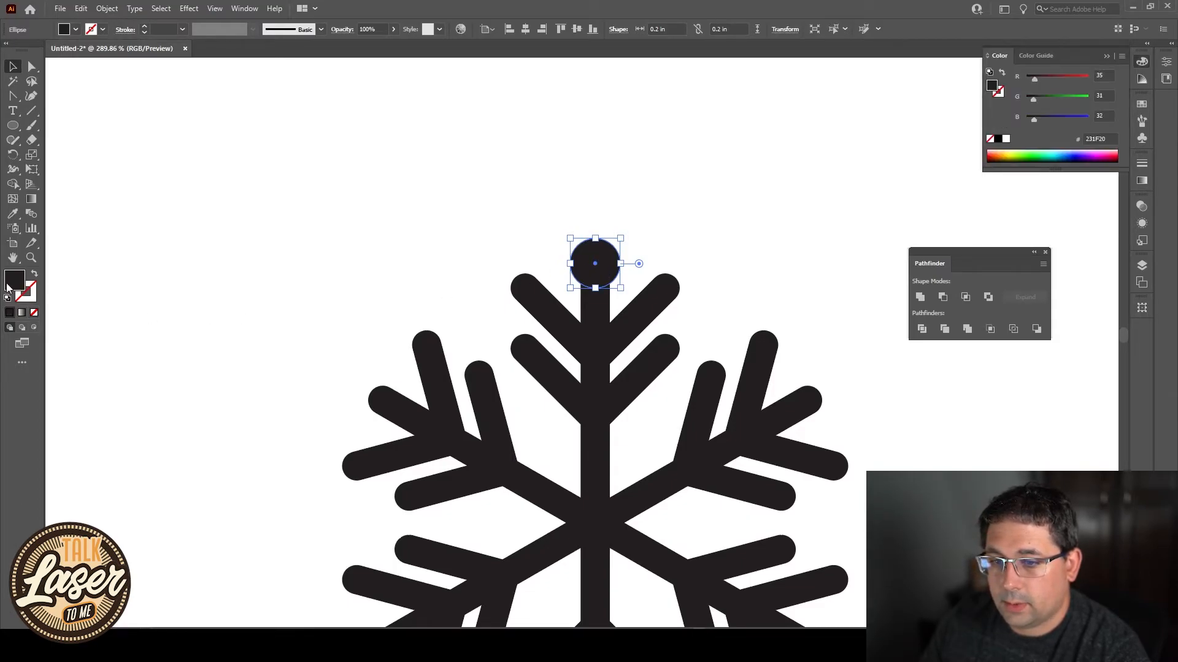
{"action": "left_click", "coordinate": [36, 275]}
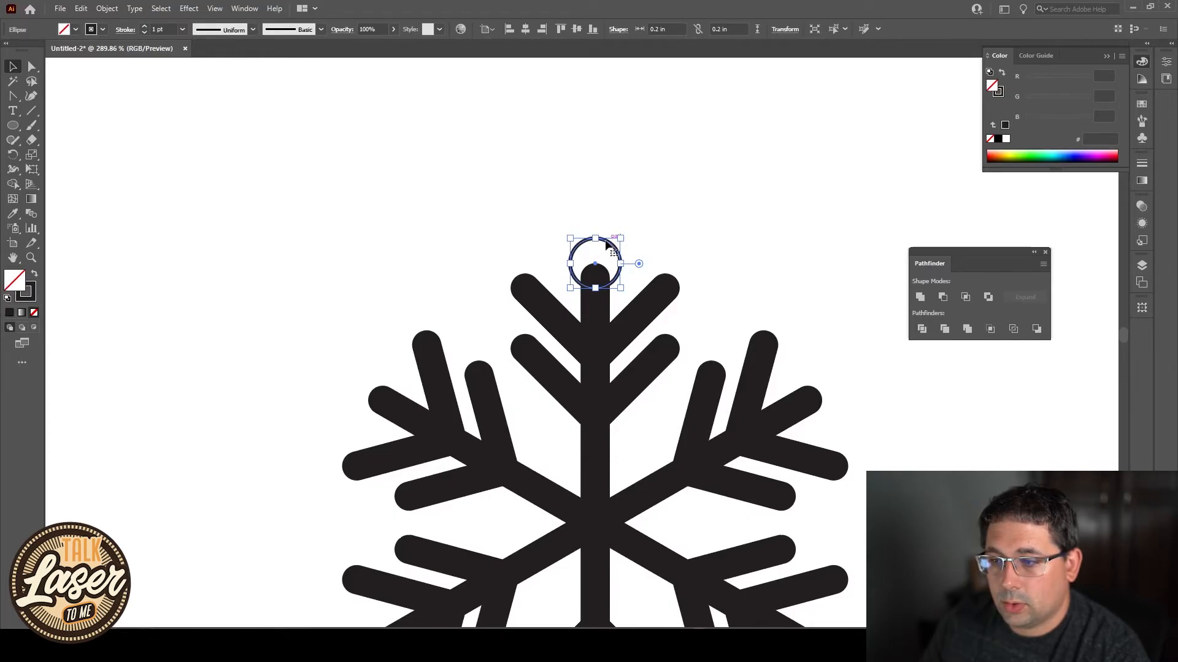
{"action": "left_click", "coordinate": [606, 193]}
{"action": "left_click_drag", "start_coordinate": [610, 248], "coordinate": [609, 223]}
{"action": "left_click", "coordinate": [656, 179]}
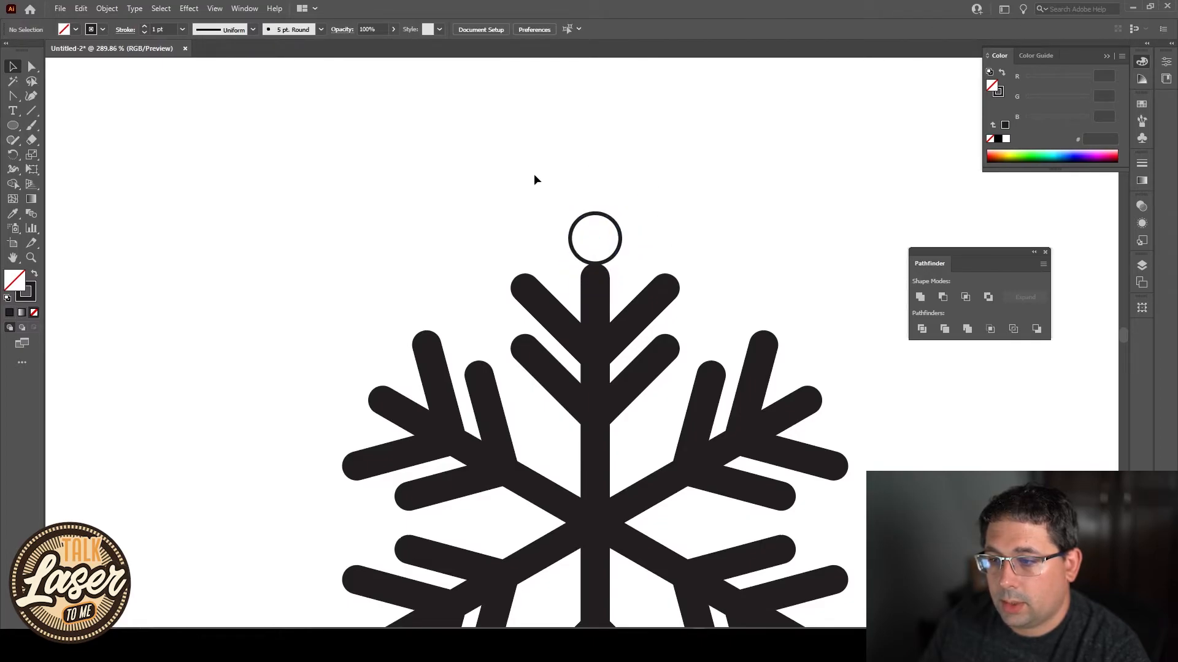
- Set the small circle's stroke weight to 6 pt and align the stroke to the outside
{"action": "left_click_drag", "start_coordinate": [523, 182], "coordinate": [632, 237]}
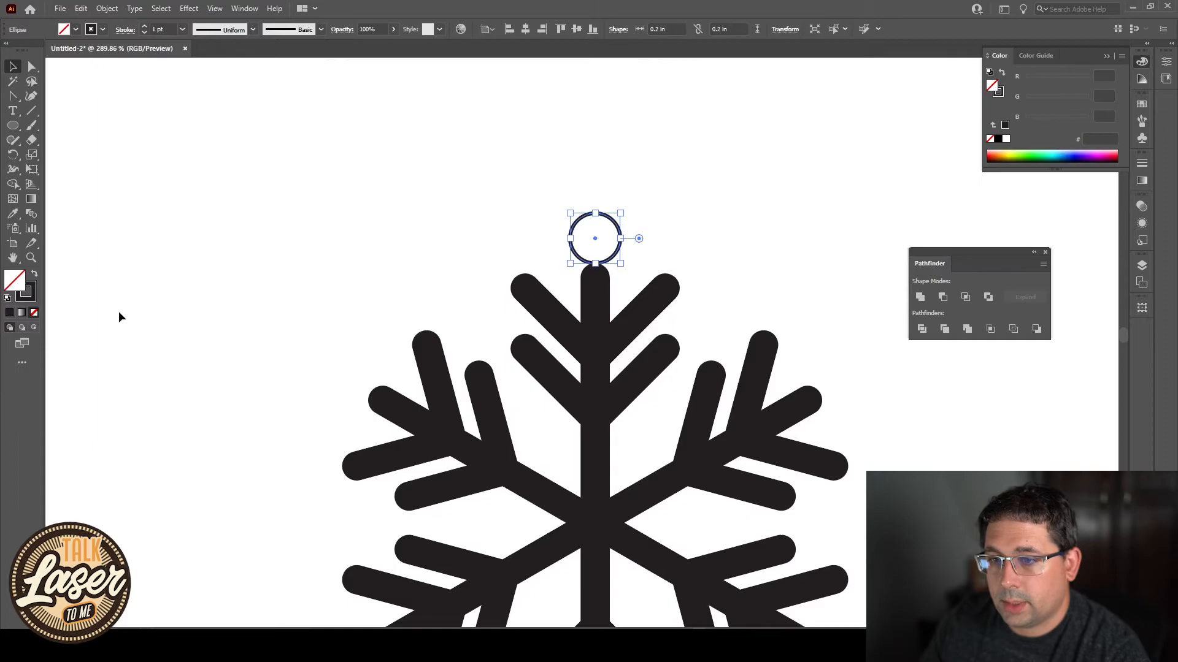
{"action": "left_click", "coordinate": [144, 25]}
{"action": "left_click", "coordinate": [144, 25]}
{"action": "left_click", "coordinate": [144, 26]}
{"action": "left_click", "coordinate": [144, 26]}
{"action": "left_click", "coordinate": [144, 26]}
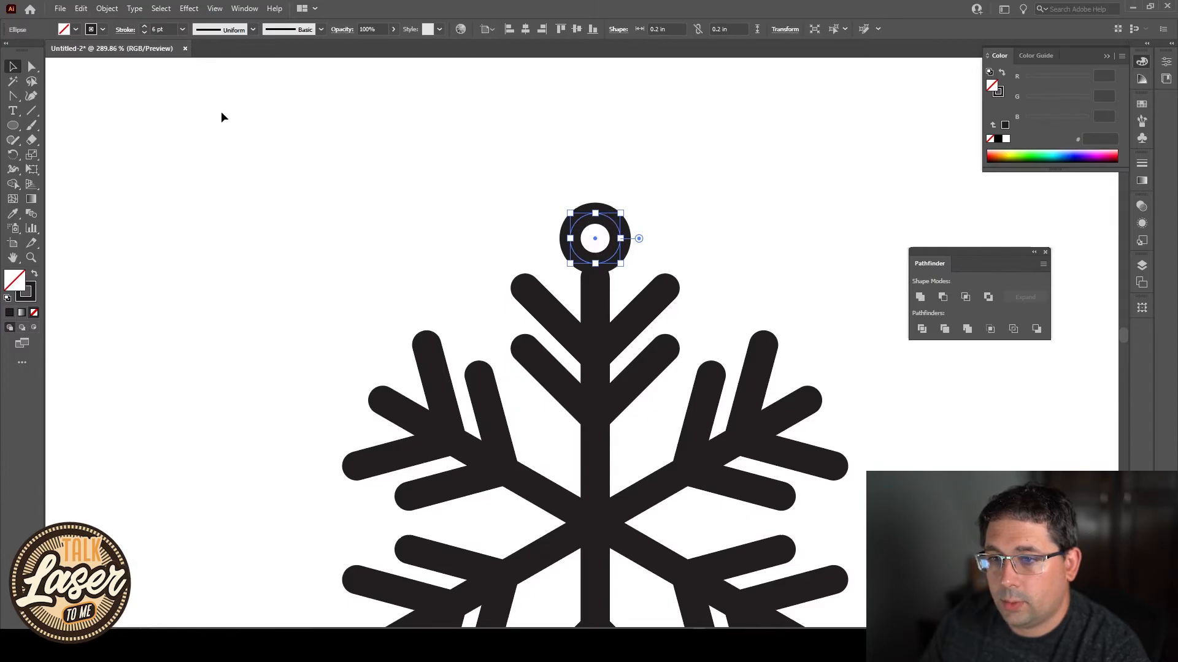
{"action": "left_click", "coordinate": [125, 30]}
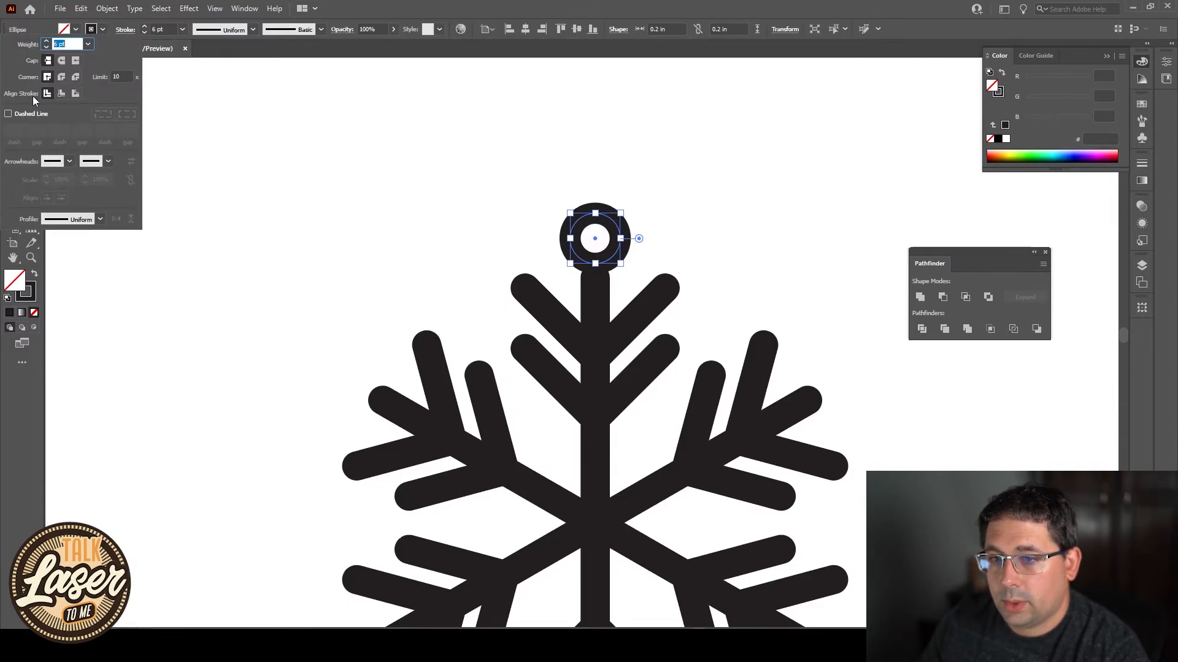
{"action": "left_click", "coordinate": [76, 93]}
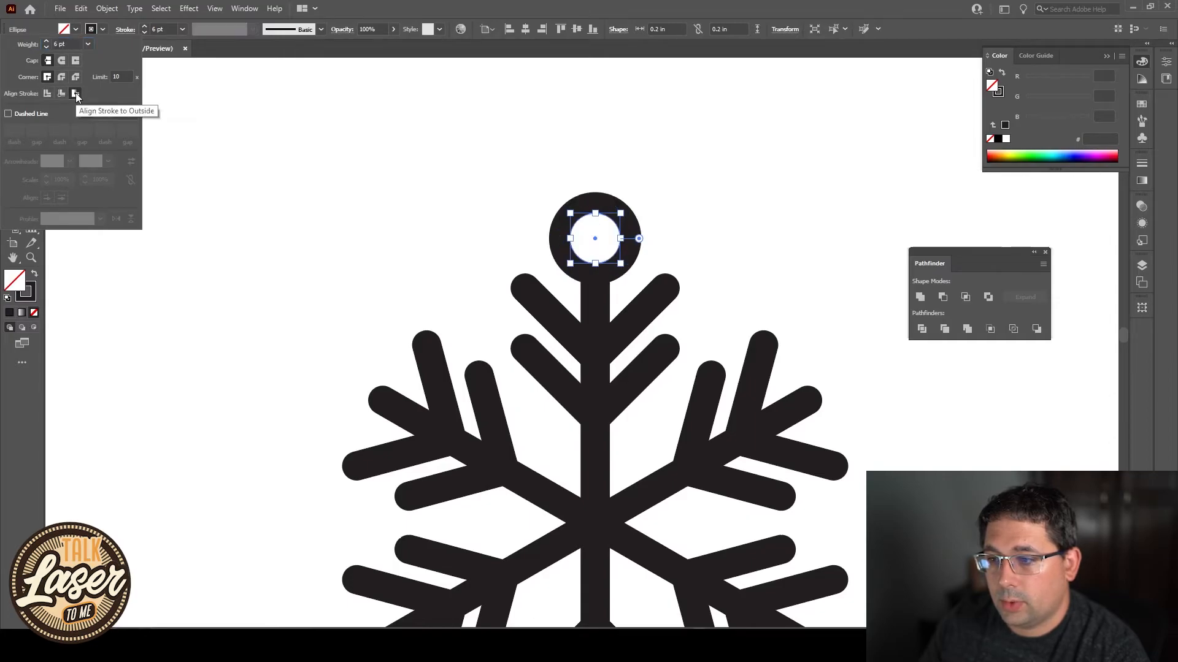
{"action": "left_click", "coordinate": [693, 192]}
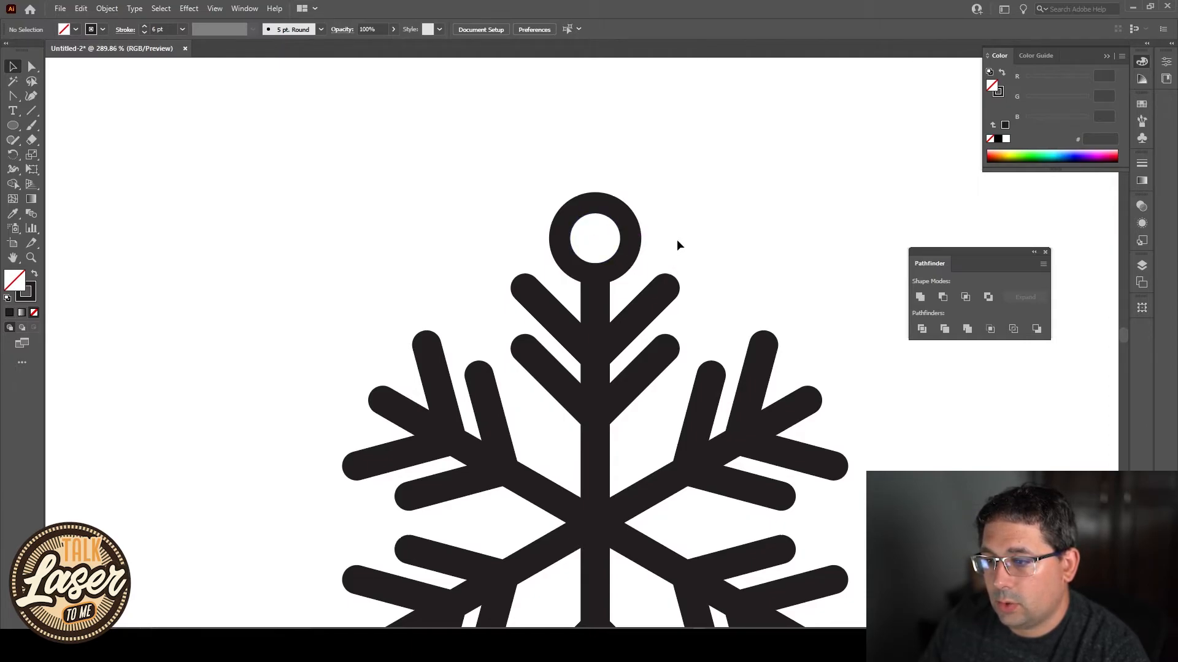
- Examine the hanging ring and snowflake together, and check the ring's path in outline view
{"action": "left_click_drag", "start_coordinate": [723, 285], "coordinate": [604, 250]}
{"action": "left_click_drag", "start_coordinate": [623, 239], "coordinate": [522, 273]}
{"action": "key", "text": "v"}
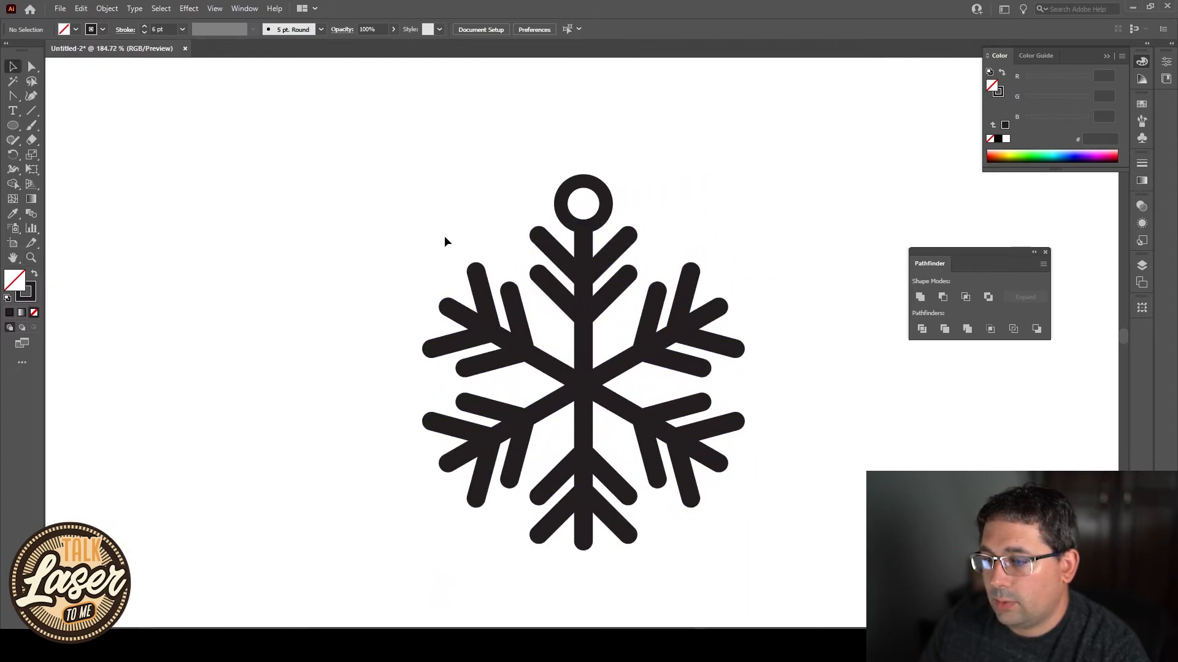
{"action": "left_click_drag", "start_coordinate": [408, 150], "coordinate": [793, 492]}
{"action": "left_click", "coordinate": [807, 213]}
{"action": "left_click", "coordinate": [596, 190]}
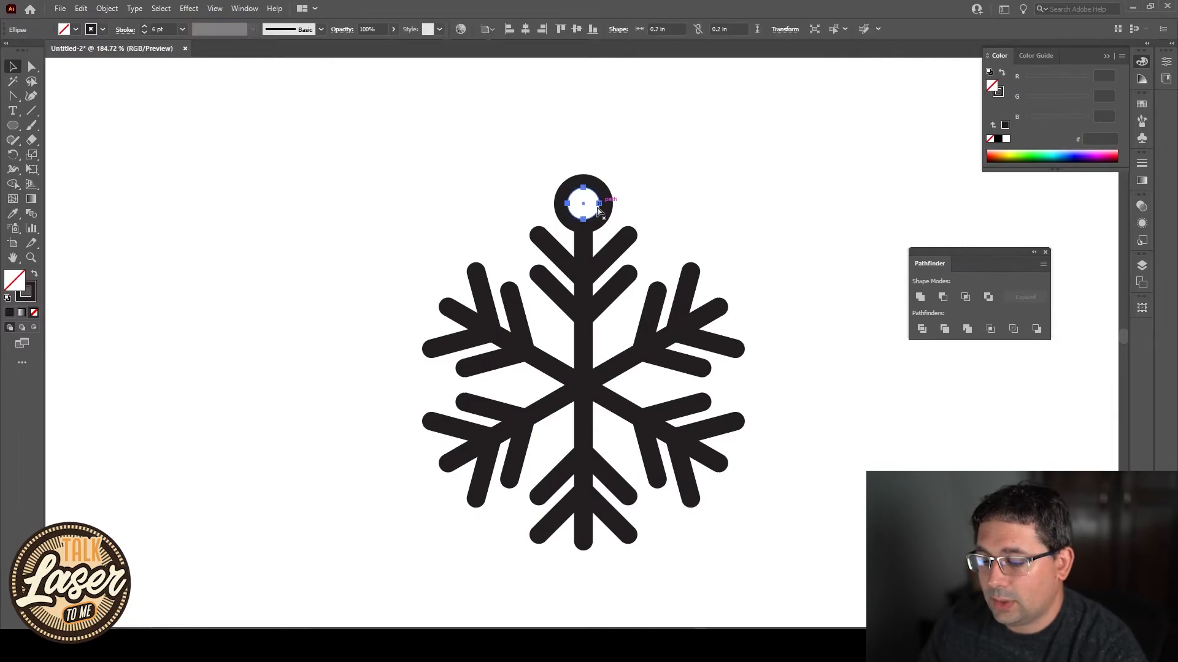
{"action": "key", "text": "ctrl+y"}
{"action": "key", "text": "ctrl+y"}
{"action": "left_click", "coordinate": [660, 186]}
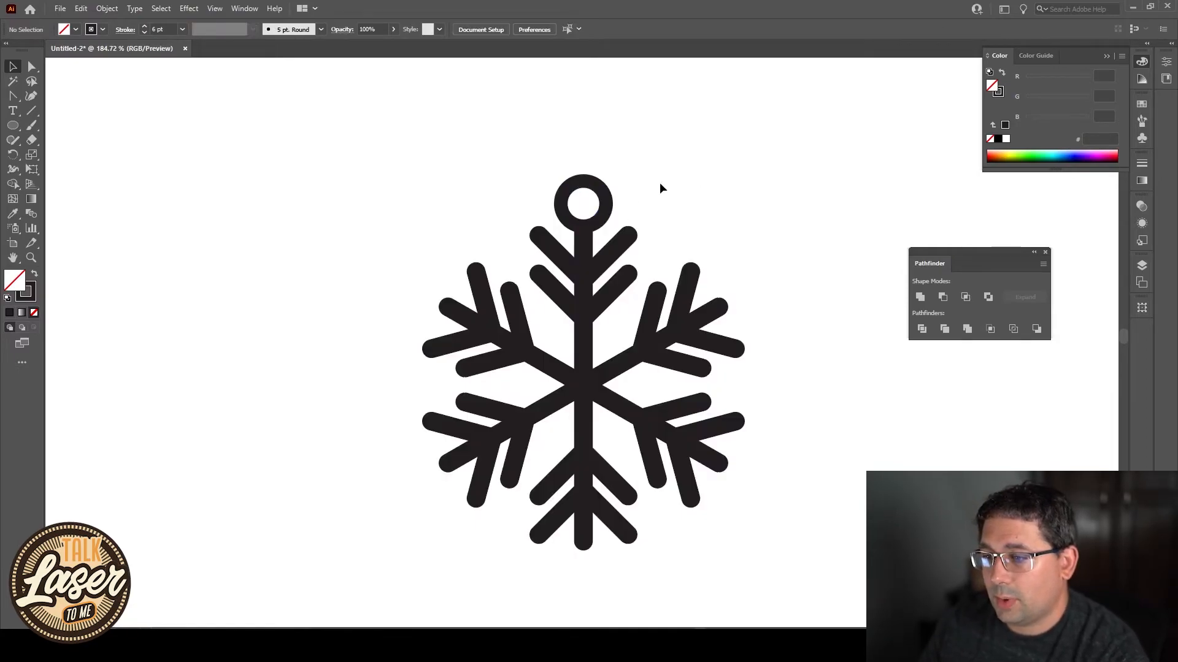
- Expand the appearance of the hanging ring and check its contours in outline view
{"action": "left_click", "coordinate": [586, 195]}
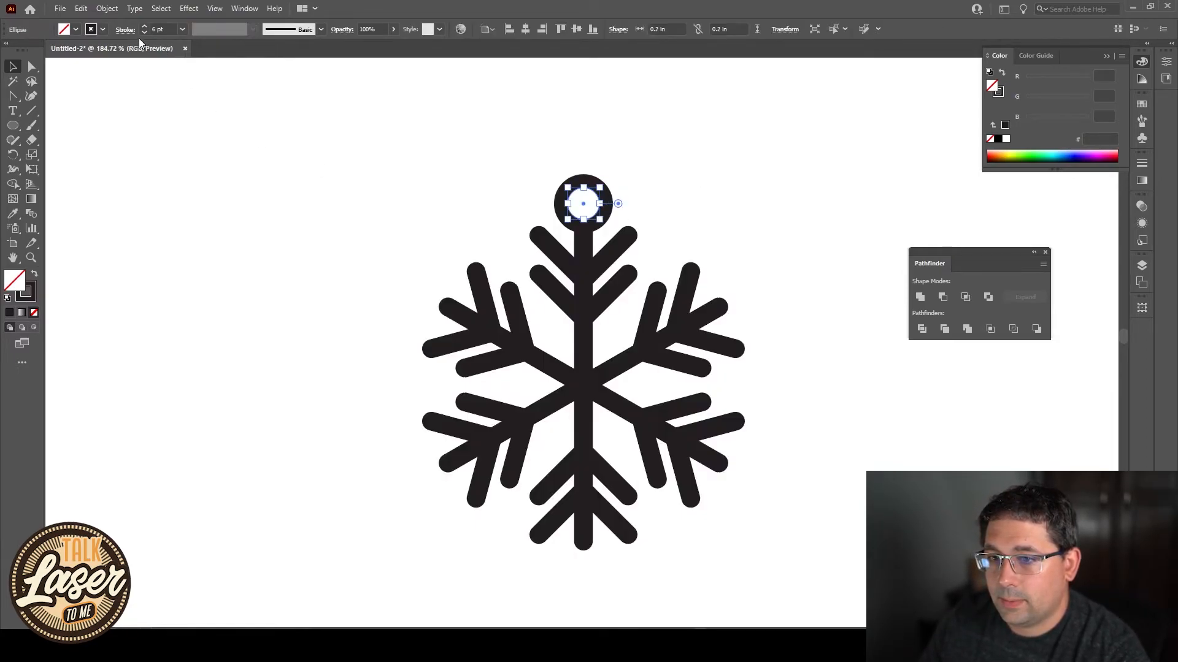
{"action": "left_click", "coordinate": [107, 8]}
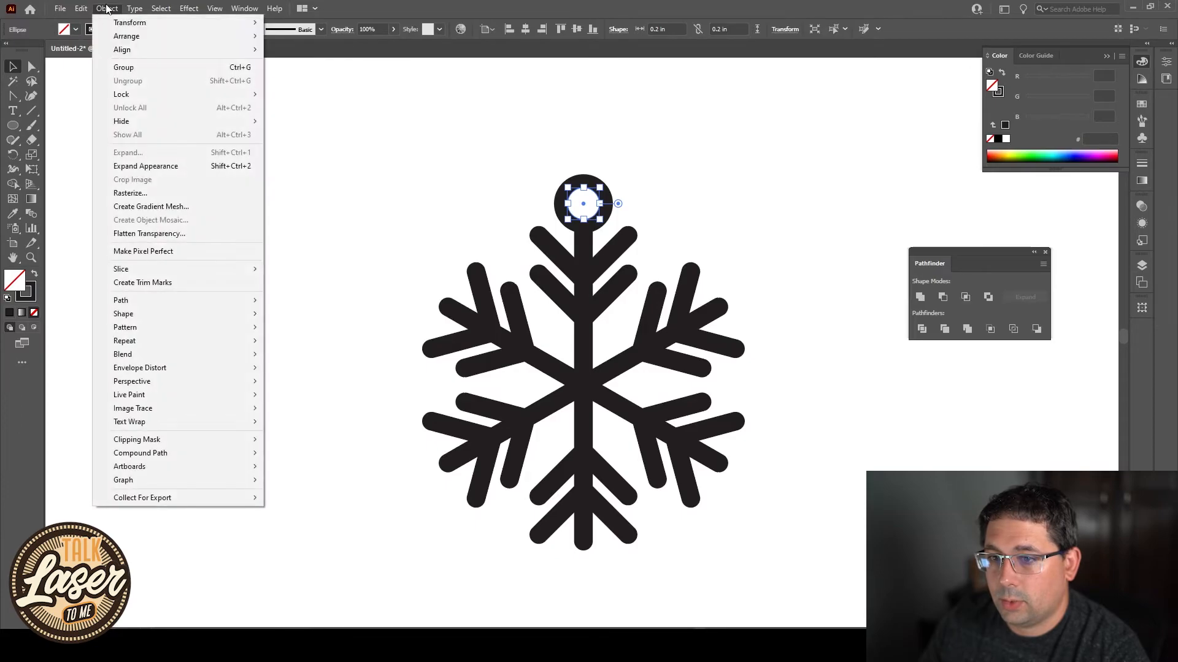
{"action": "left_click", "coordinate": [165, 168]}
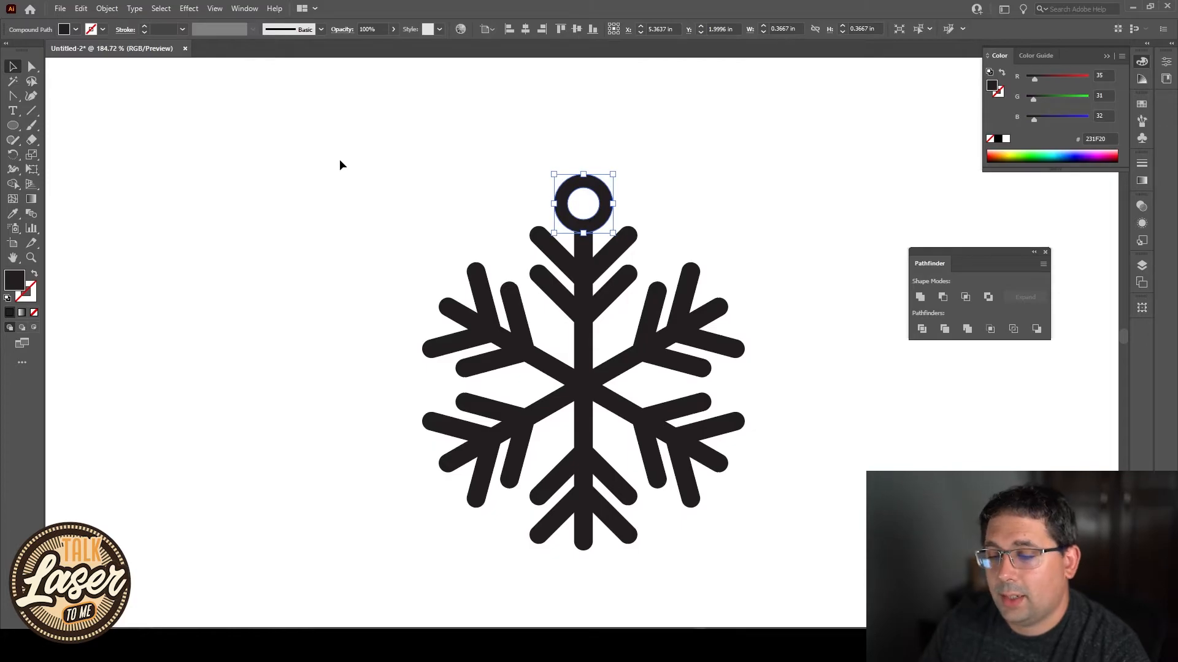
{"action": "key", "text": "ctrl+y"}
{"action": "key", "text": "ctrl+y"}
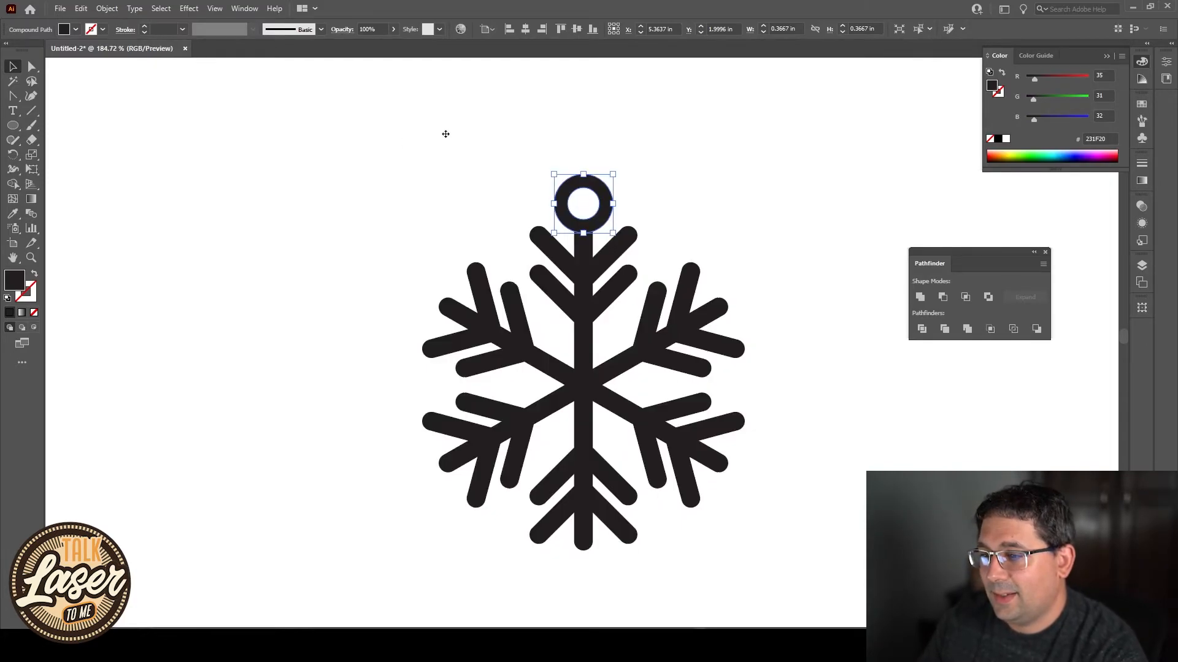
- Unite the ring and snowflake into one shape with Pathfinder and check the merged contour in outline view
{"action": "left_click", "coordinate": [410, 146]}
{"action": "left_click_drag", "start_coordinate": [303, 119], "coordinate": [866, 590]}
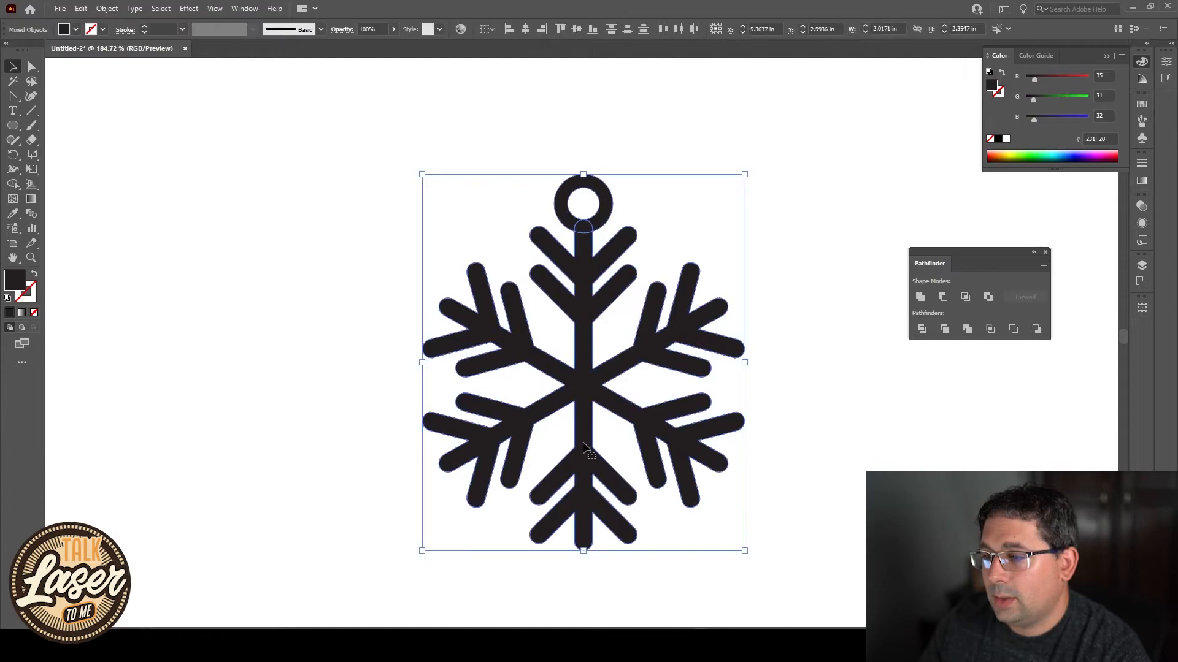
{"action": "left_click", "coordinate": [920, 298]}
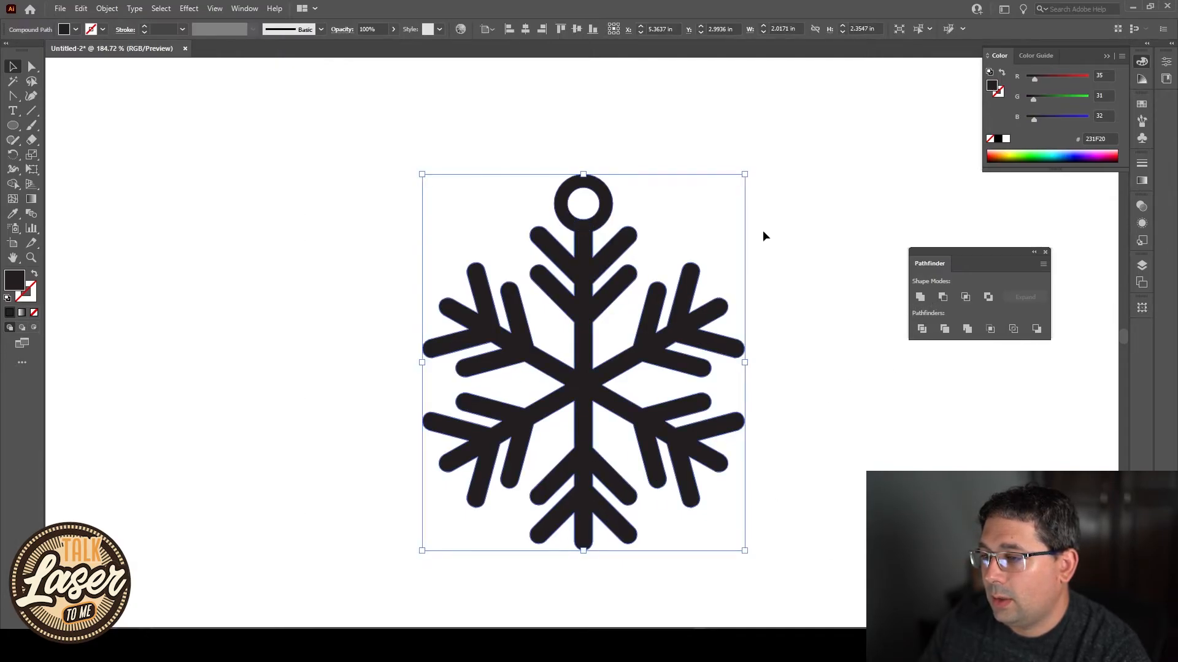
{"action": "left_click", "coordinate": [809, 239]}
{"action": "key", "text": "ctrl+y"}
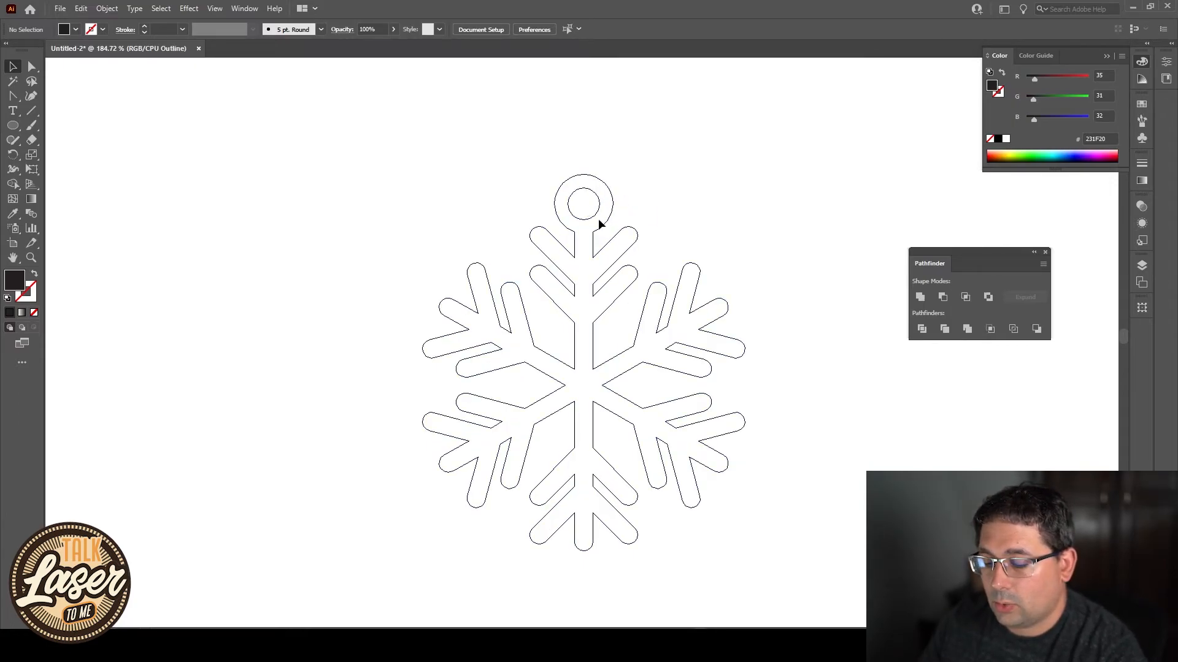
{"action": "key", "text": "ctrl+y"}
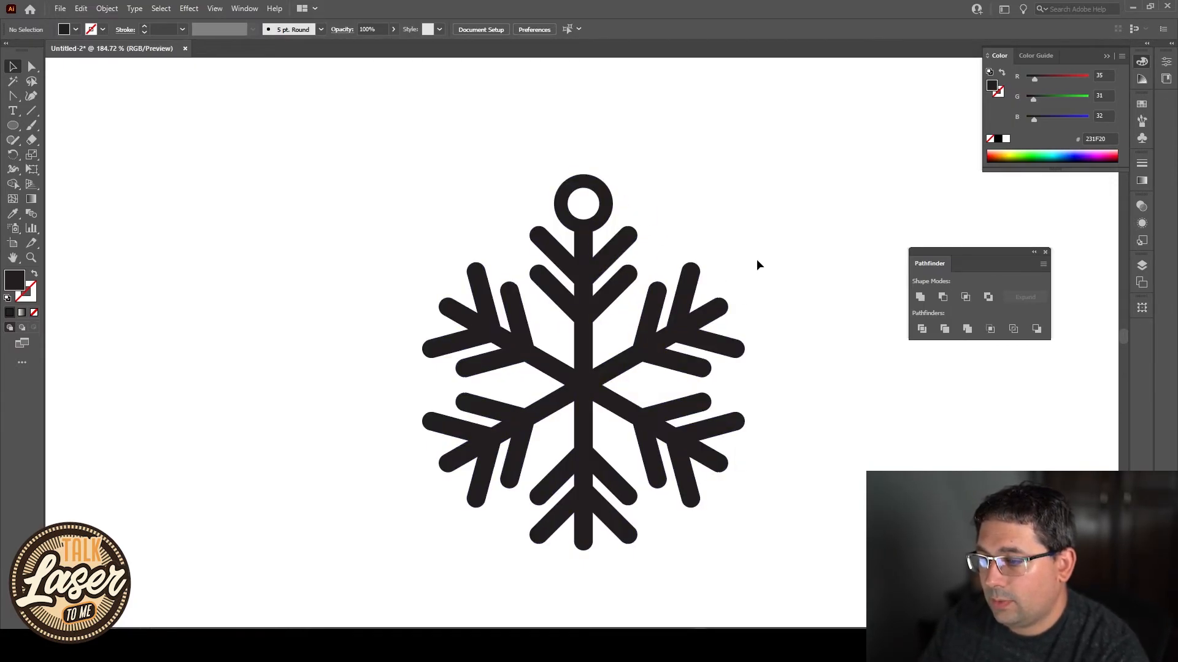
- Shift the merged snowflake slightly to the right and close the Pathfinder and Color panels
{"action": "scroll", "coordinate": [756, 259], "scroll_direction": "down", "scroll_amount": 2}
{"action": "scroll", "coordinate": [756, 259], "scroll_direction": "right", "scroll_amount": 1}
{"action": "left_click_drag", "start_coordinate": [649, 274], "coordinate": [724, 278]}
{"action": "key", "text": "z"}
{"action": "left_click_drag", "start_coordinate": [775, 203], "coordinate": [558, 293]}
{"action": "left_click", "coordinate": [1045, 252]}
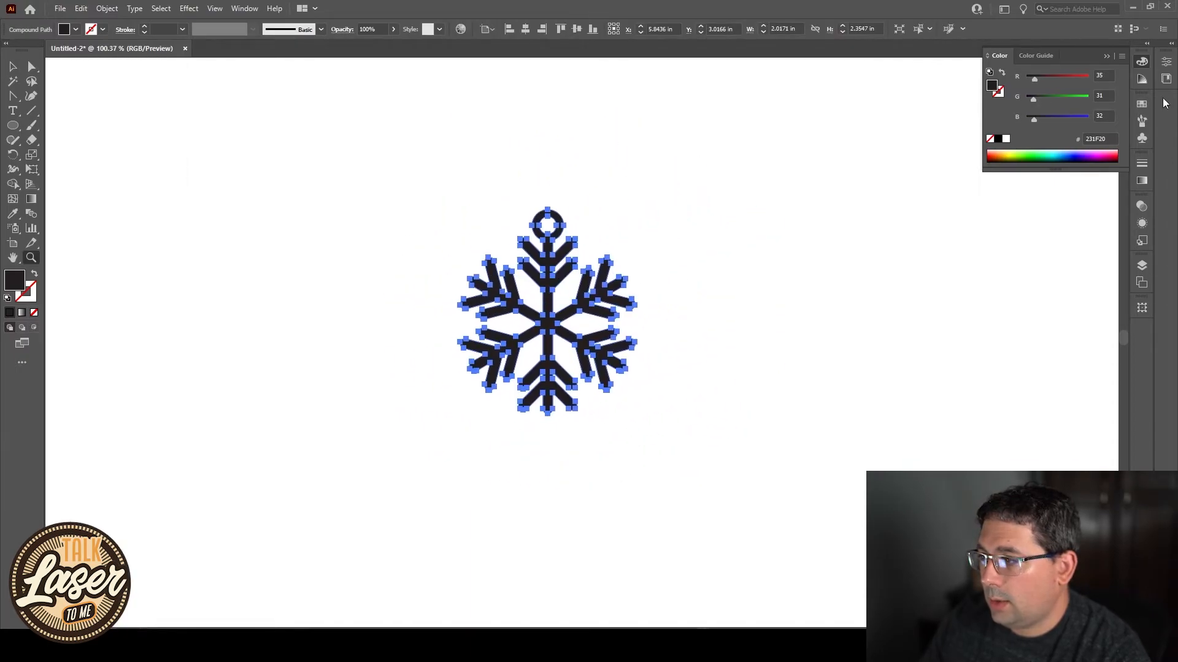
{"action": "left_click", "coordinate": [1146, 63]}
- Move the snowflake ornament to the upper-left area of the artboard
{"action": "left_click_drag", "start_coordinate": [936, 212], "coordinate": [861, 241]}
{"action": "key", "text": "v"}
{"action": "left_click_drag", "start_coordinate": [648, 282], "coordinate": [384, 205]}
{"action": "left_click", "coordinate": [529, 232]}
{"action": "left_click_drag", "start_coordinate": [474, 219], "coordinate": [615, 264]}
- Create a circle 4 in wide and 4 in high in the empty area beside the snowflake
{"action": "key", "text": "z"}
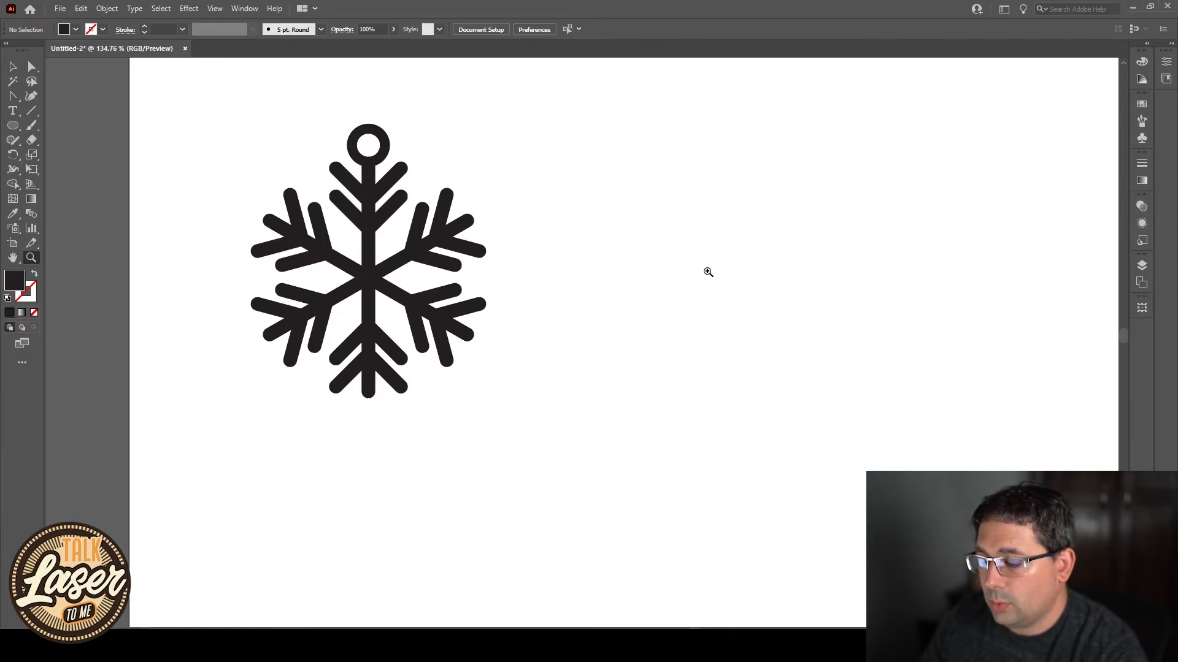
{"action": "key", "text": "o"}
{"action": "key", "text": "l"}
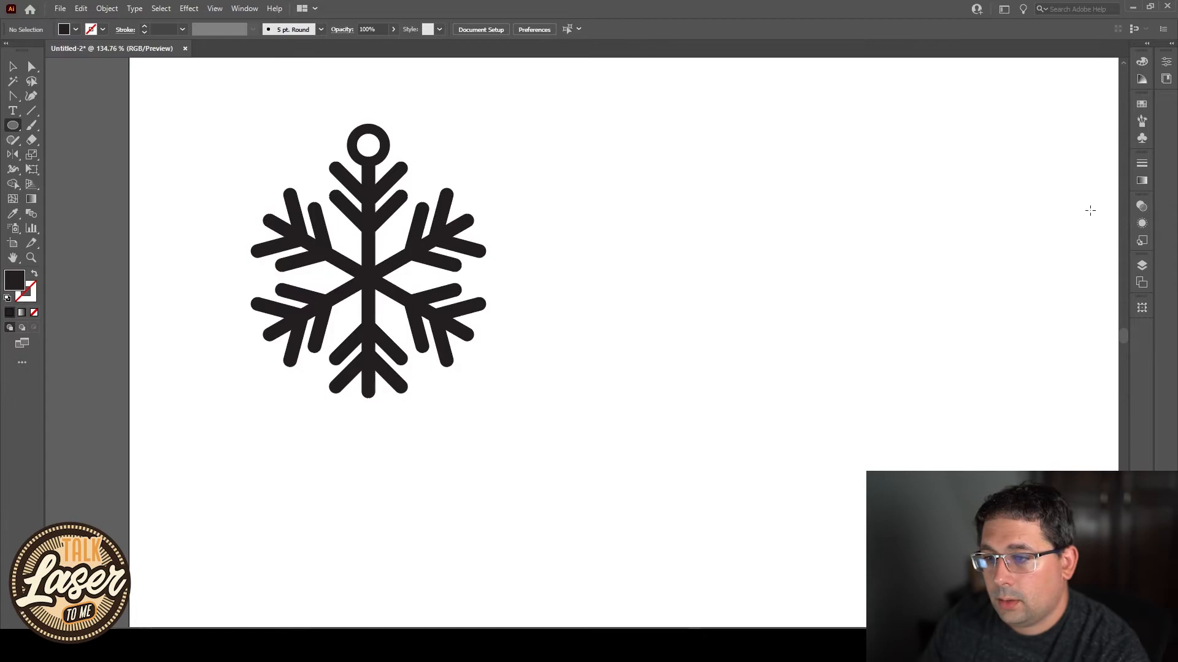
{"action": "left_click", "coordinate": [717, 236]}
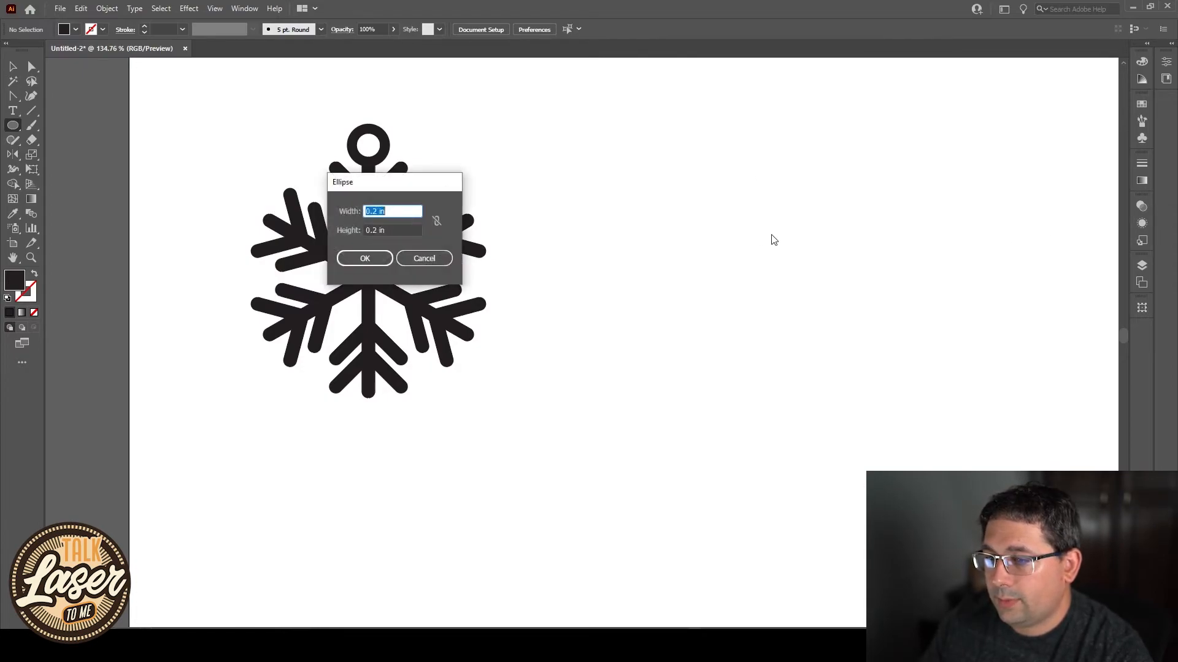
{"action": "type", "text": "4"}
{"action": "key", "text": "Tab"}
{"action": "type", "text": "4"}
{"action": "key", "text": "Tab"}
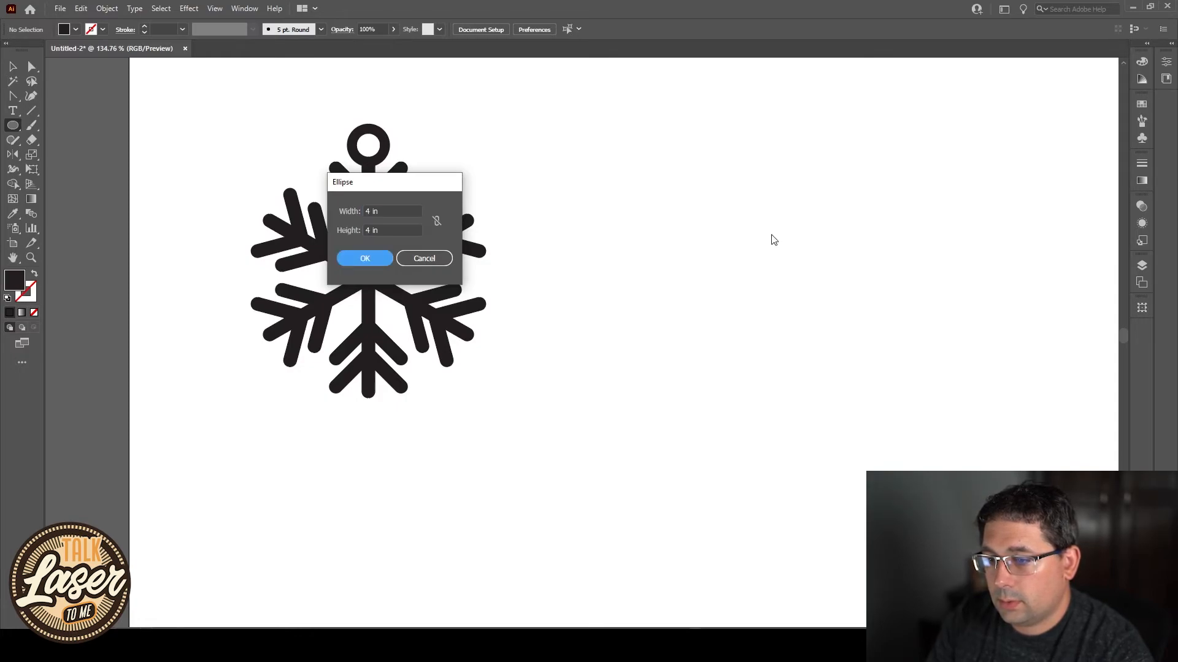
{"action": "key", "text": "Return"}
- Move the 4 in circle up and left, closer to the right side of the snowflake
{"action": "key", "text": "v"}
{"action": "left_click_drag", "start_coordinate": [838, 365], "coordinate": [684, 305]}
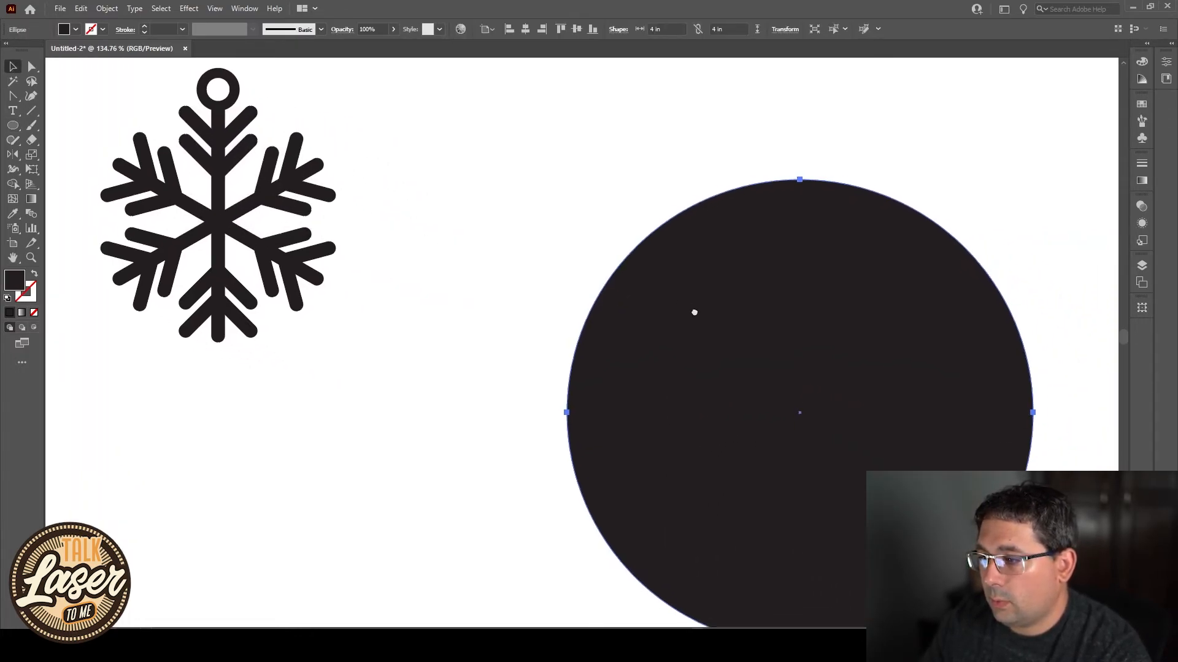
{"action": "scroll", "coordinate": [773, 342], "scroll_direction": "down", "scroll_amount": 4}
{"action": "left_click_drag", "start_coordinate": [755, 348], "coordinate": [696, 303]}
{"action": "left_click", "coordinate": [842, 344]}
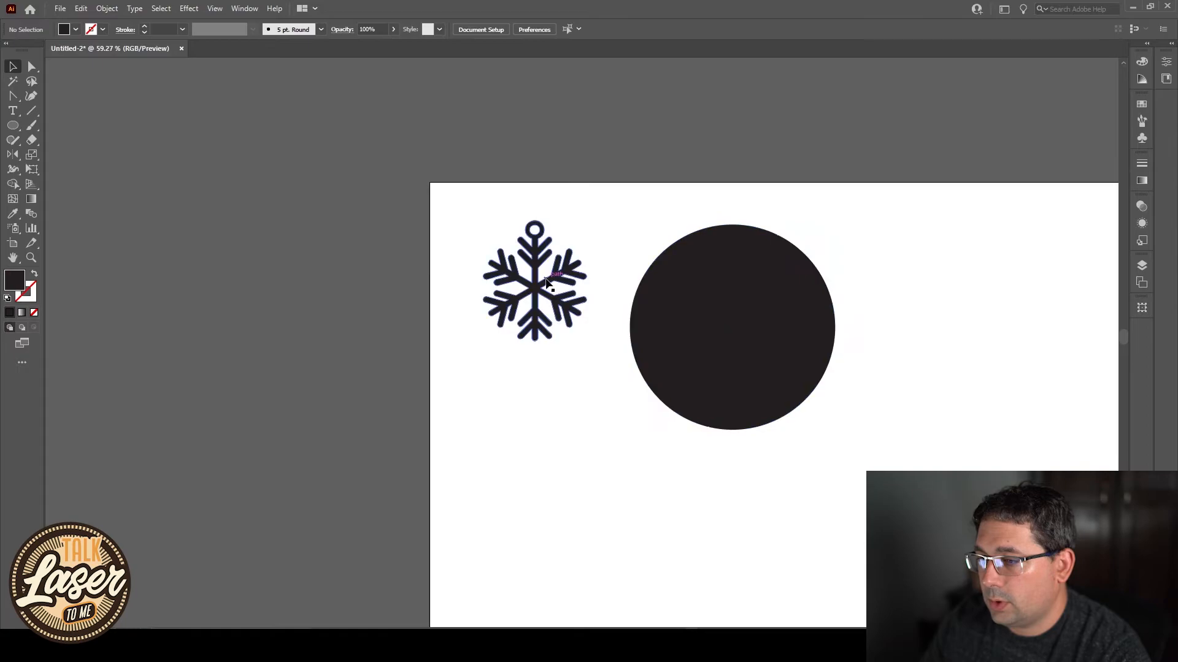
- Scale the snowflake up proportionally to about 3.5 by 4.08 in, using the 4 in circle as size reference, and shift the circle right
{"action": "left_click", "coordinate": [737, 317]}
{"action": "left_click_drag", "start_coordinate": [461, 197], "coordinate": [727, 433]}
{"action": "left_click", "coordinate": [755, 479]}
{"action": "left_click_drag", "start_coordinate": [753, 317], "coordinate": [853, 313]}
{"action": "left_click", "coordinate": [715, 175]}
{"action": "left_click_drag", "start_coordinate": [714, 251], "coordinate": [686, 203]}
{"action": "left_click_drag", "start_coordinate": [653, 243], "coordinate": [691, 240]}
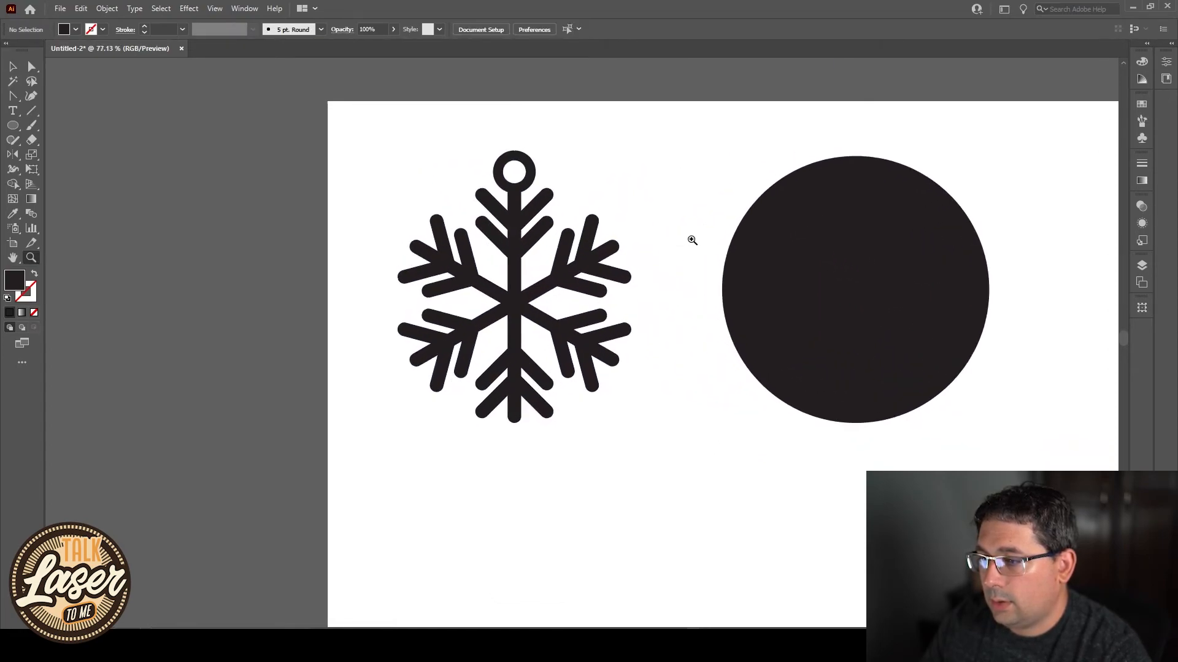
- Move the snowflake closer to the reference circle for comparison, and delete the 4 in circle
{"action": "left_click", "coordinate": [822, 243]}
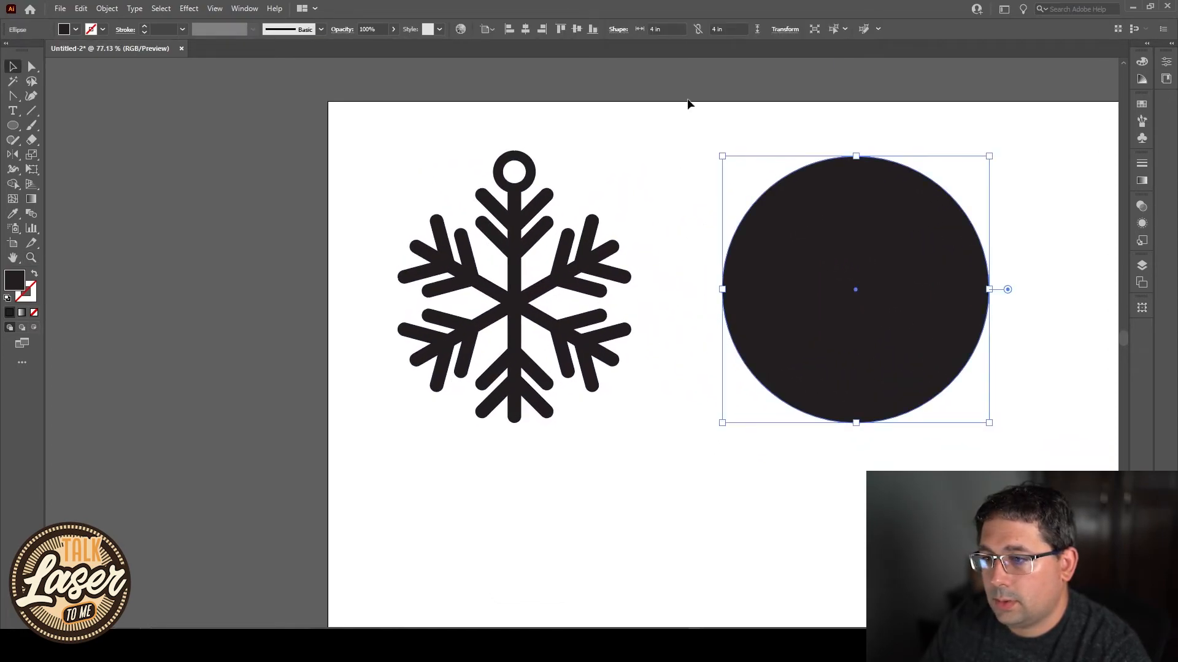
{"action": "left_click_drag", "start_coordinate": [510, 227], "coordinate": [587, 225]}
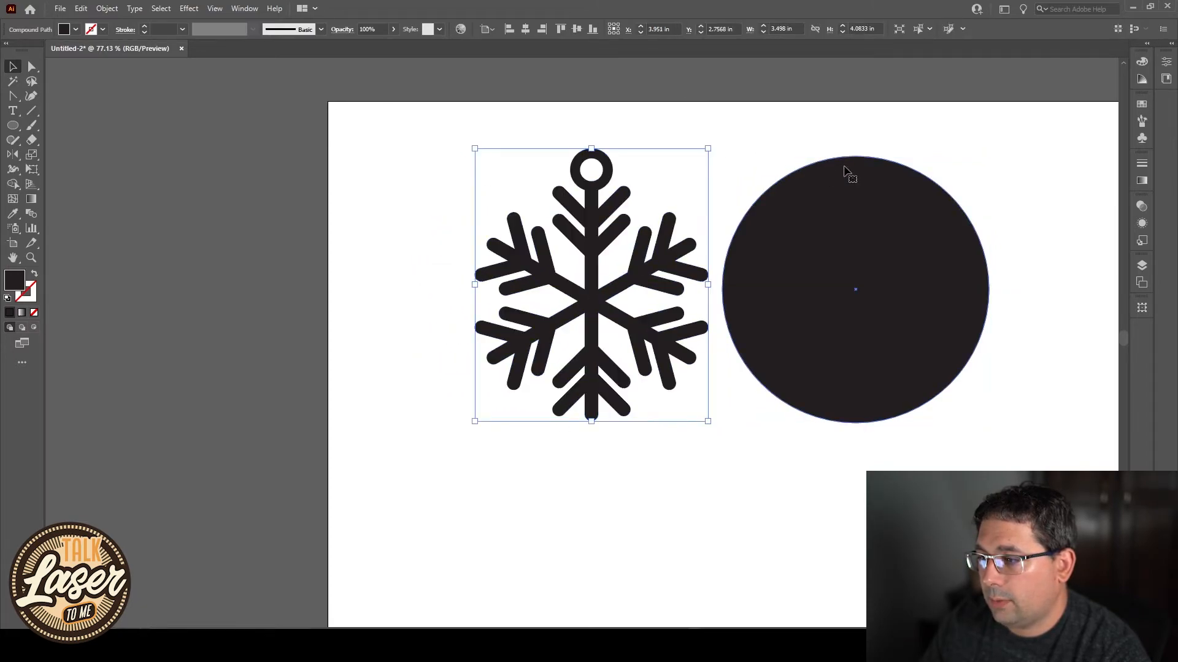
{"action": "left_click", "coordinate": [847, 172]}
{"action": "key", "text": "Delete"}
- Move the enlarged snowflake to the middle of the artboard
{"action": "left_click_drag", "start_coordinate": [726, 260], "coordinate": [631, 213]}
{"action": "left_click_drag", "start_coordinate": [527, 222], "coordinate": [701, 329]}
{"action": "left_click", "coordinate": [715, 245]}
{"action": "left_click_drag", "start_coordinate": [548, 237], "coordinate": [809, 387]}
{"action": "left_click_drag", "start_coordinate": [959, 355], "coordinate": [801, 275]}
{"action": "left_click", "coordinate": [756, 288]}
{"action": "left_click_drag", "start_coordinate": [657, 301], "coordinate": [695, 303]}
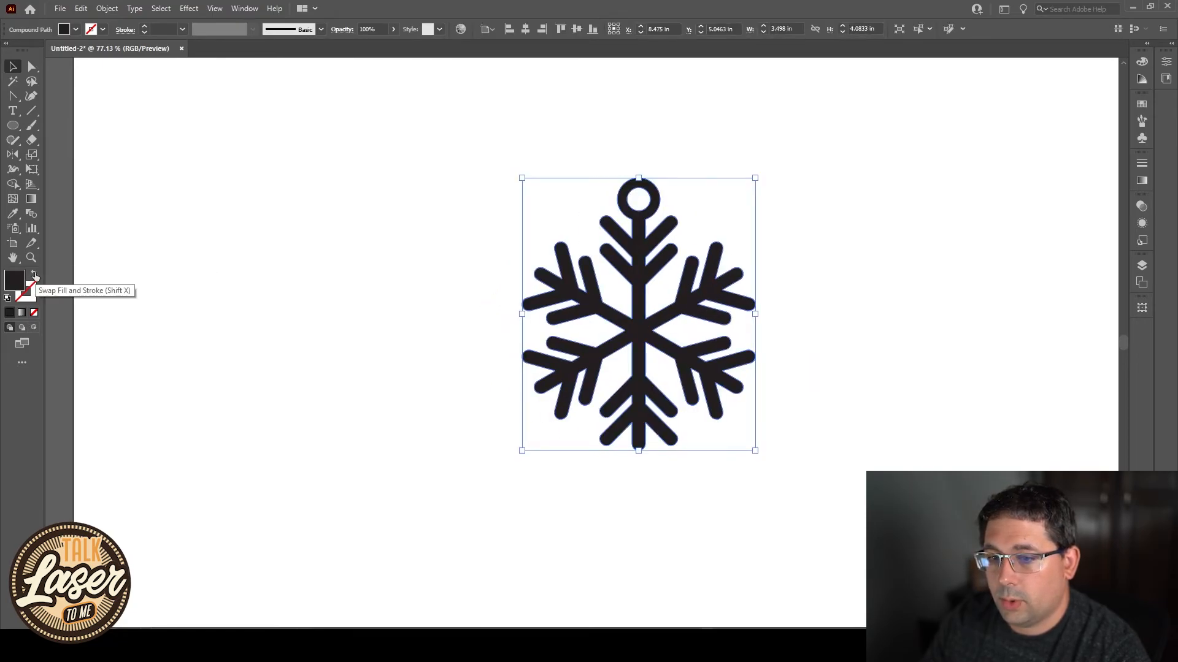
- Swap the snowflake's fill and stroke to make it an unfilled outline, and nudge it slightly right and down
{"action": "left_click", "coordinate": [34, 274]}
{"action": "left_click", "coordinate": [710, 156]}
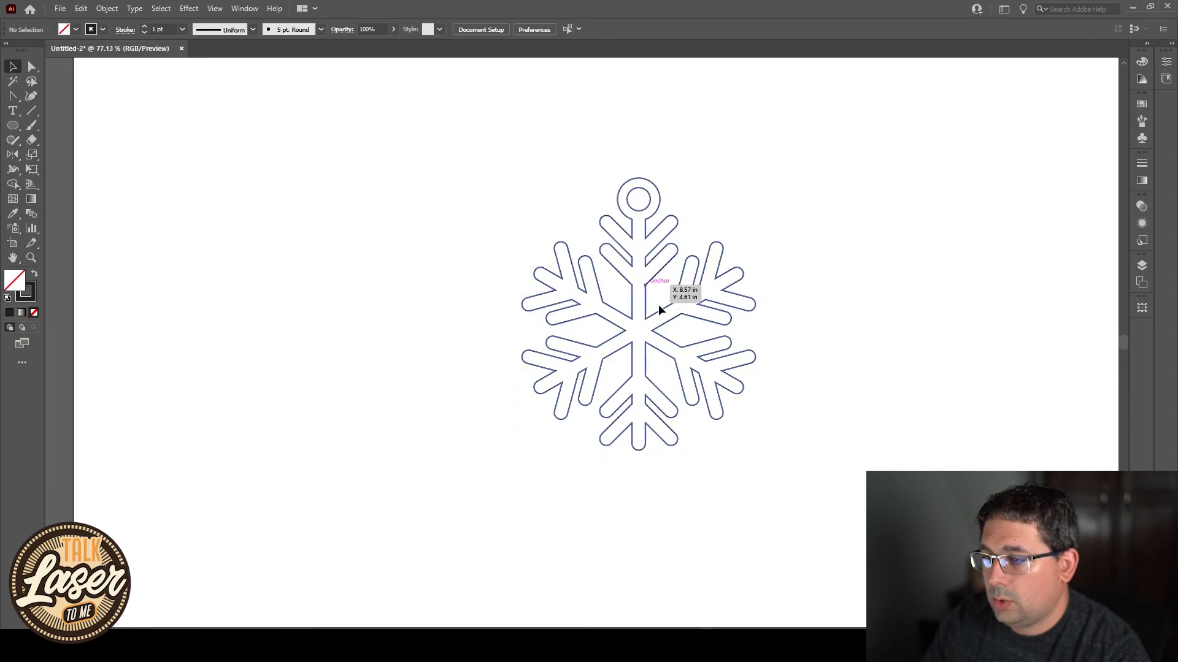
{"action": "left_click_drag", "start_coordinate": [662, 269], "coordinate": [674, 283]}
{"action": "left_click", "coordinate": [547, 187]}
{"action": "key", "text": "z"}
{"action": "left_click_drag", "start_coordinate": [704, 214], "coordinate": [663, 226]}
{"action": "left_click_drag", "start_coordinate": [672, 227], "coordinate": [601, 248]}
{"action": "key", "text": "v"}
{"action": "left_click", "coordinate": [622, 253]}
{"action": "left_click", "coordinate": [269, 115]}
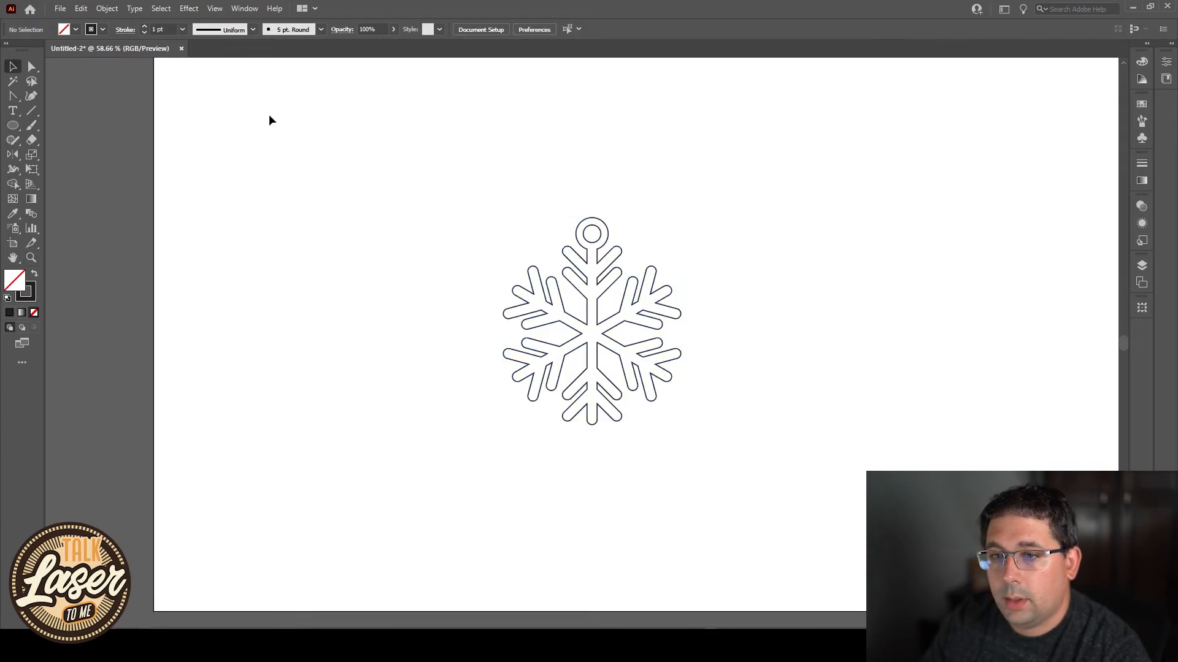
- Save the drawing in the Projects folder as an SVG file named Snowflake, accepting the current SVG options
{"action": "left_click", "coordinate": [60, 8]}
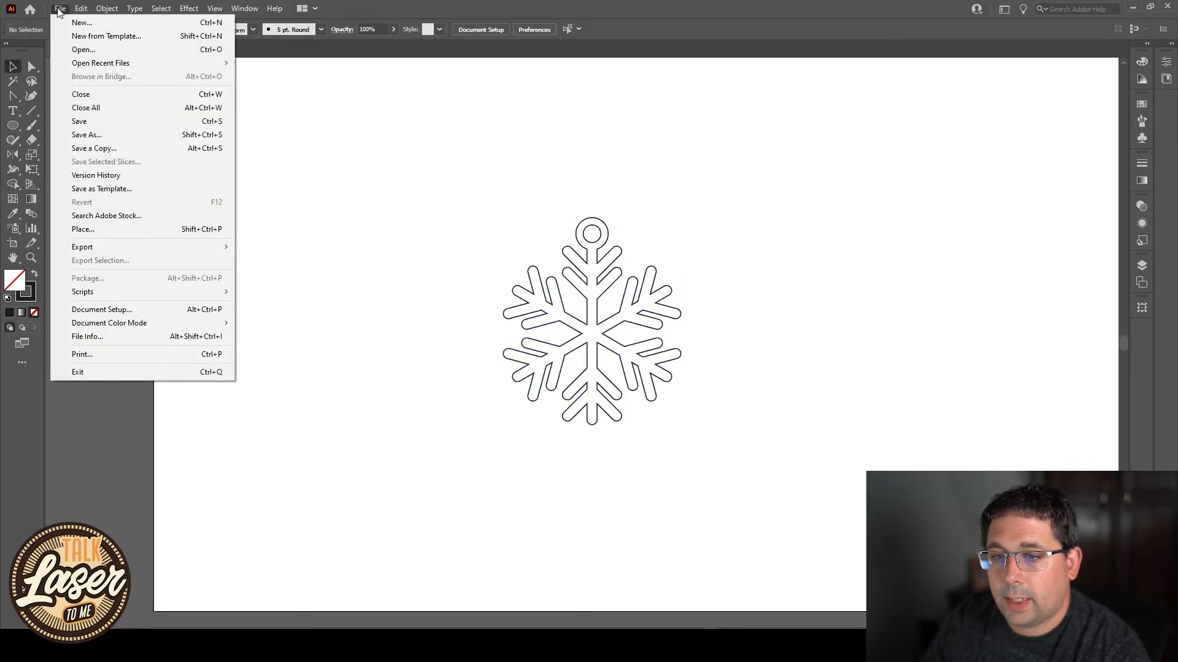
{"action": "left_click", "coordinate": [121, 135]}
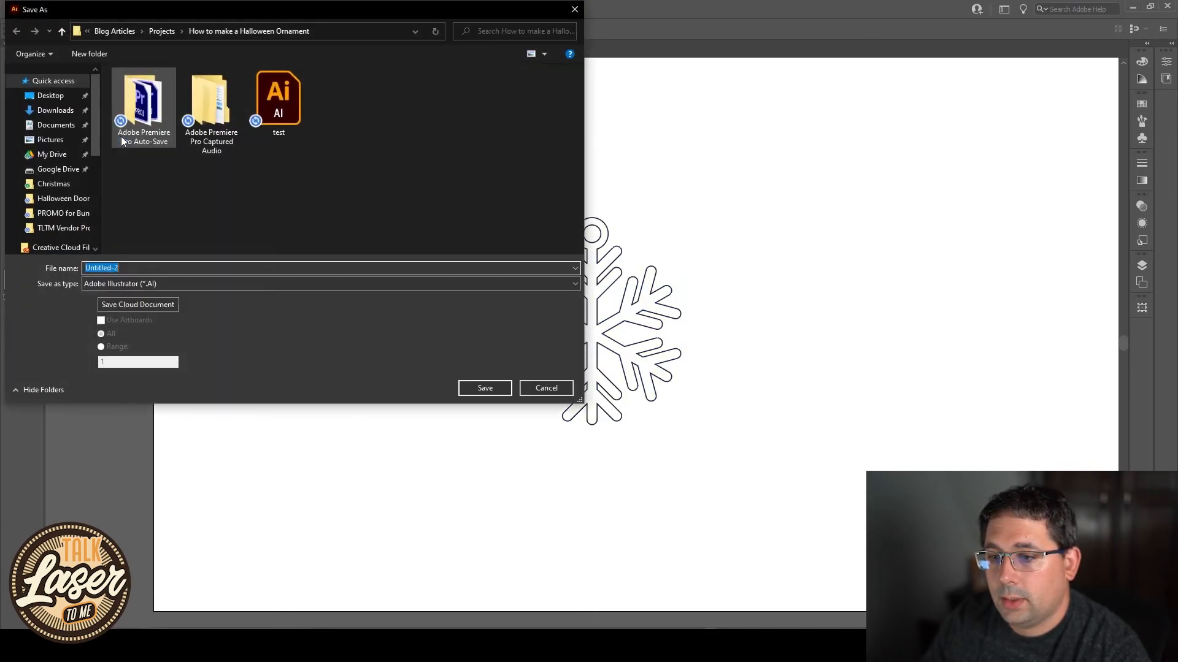
{"action": "left_click", "coordinate": [160, 32]}
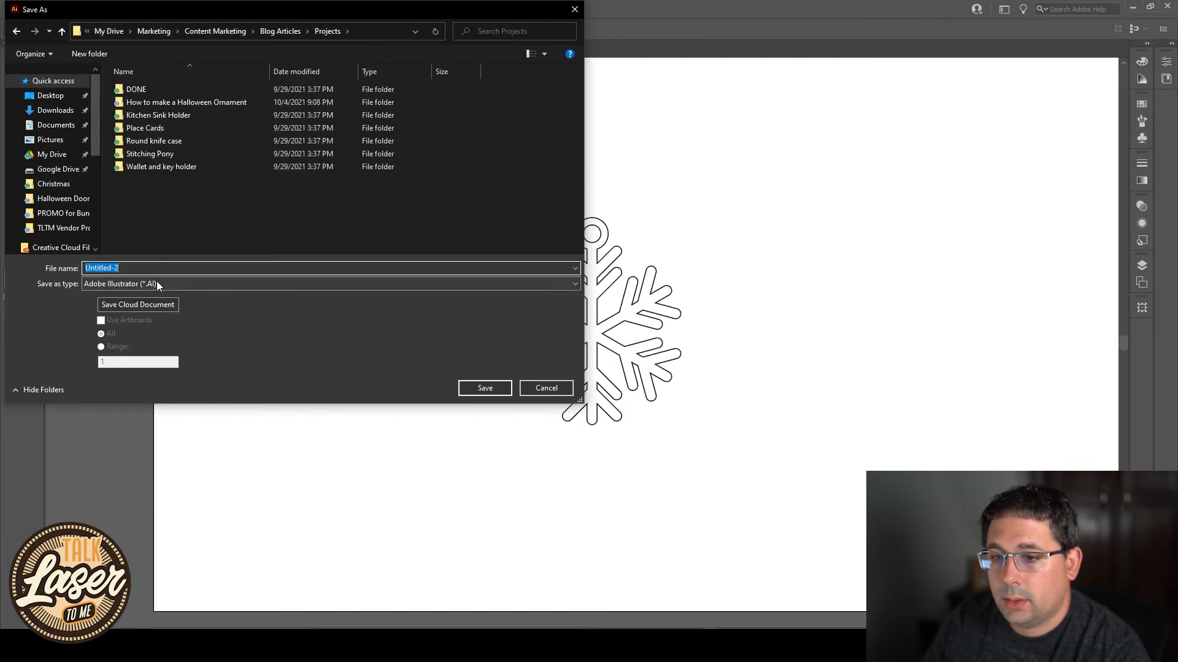
{"action": "type", "text": "Sn"}
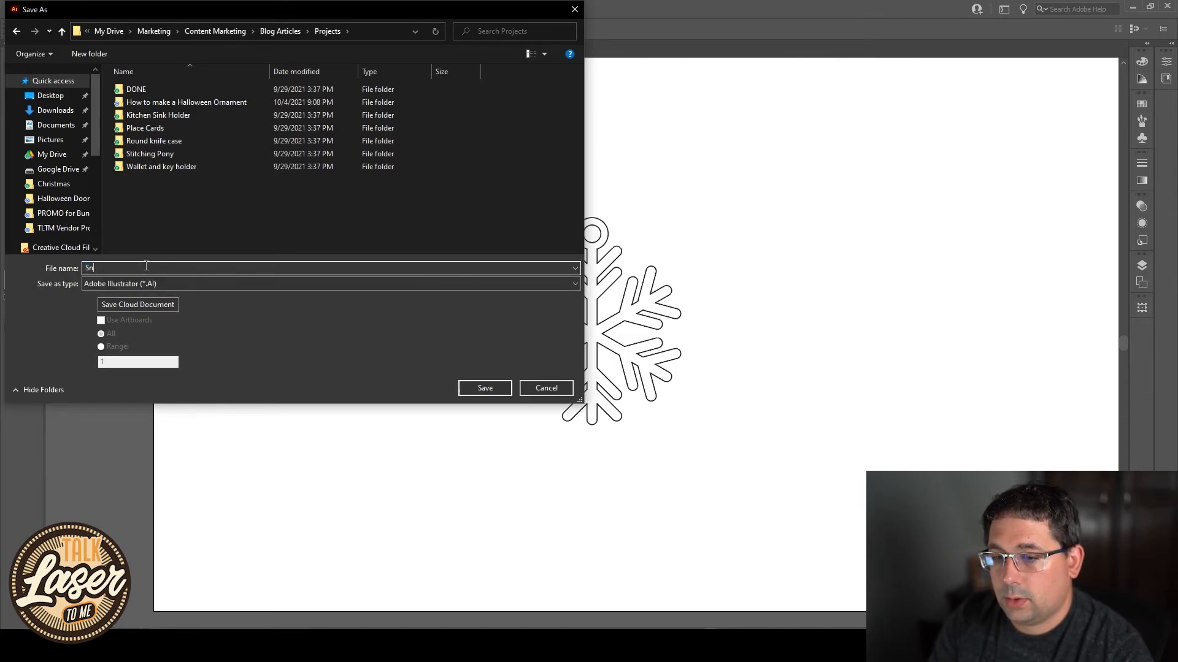
{"action": "type", "text": "owflake"}
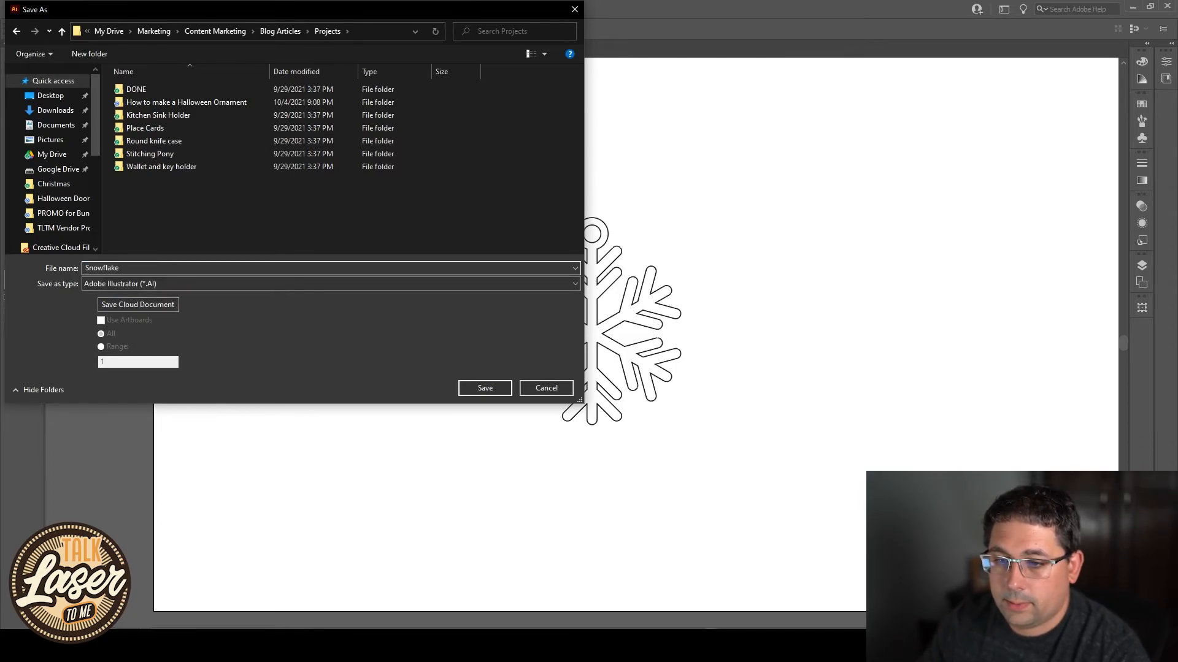
{"action": "left_click", "coordinate": [117, 286]}
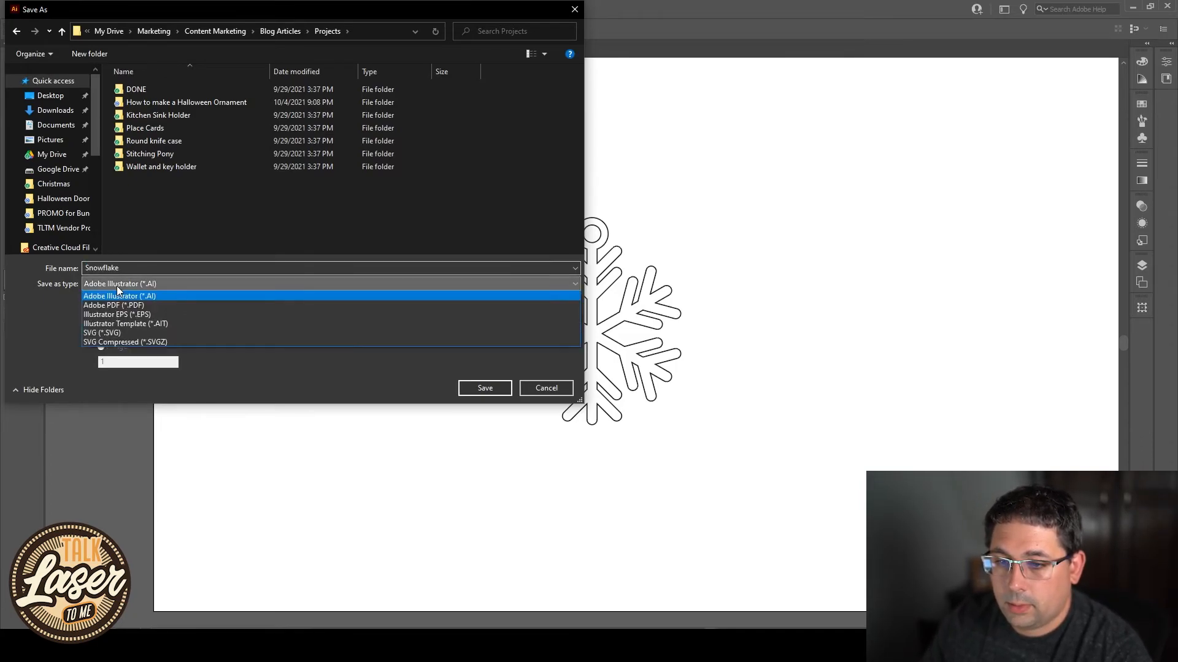
{"action": "left_click", "coordinate": [145, 333]}
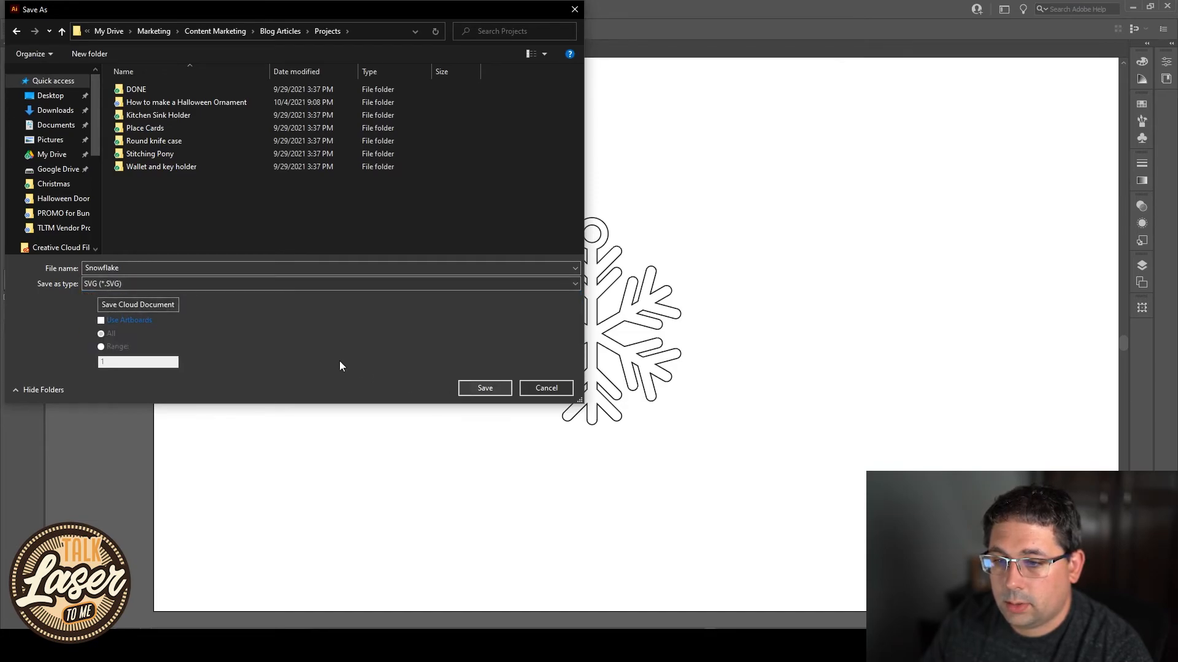
{"action": "left_click", "coordinate": [485, 391]}
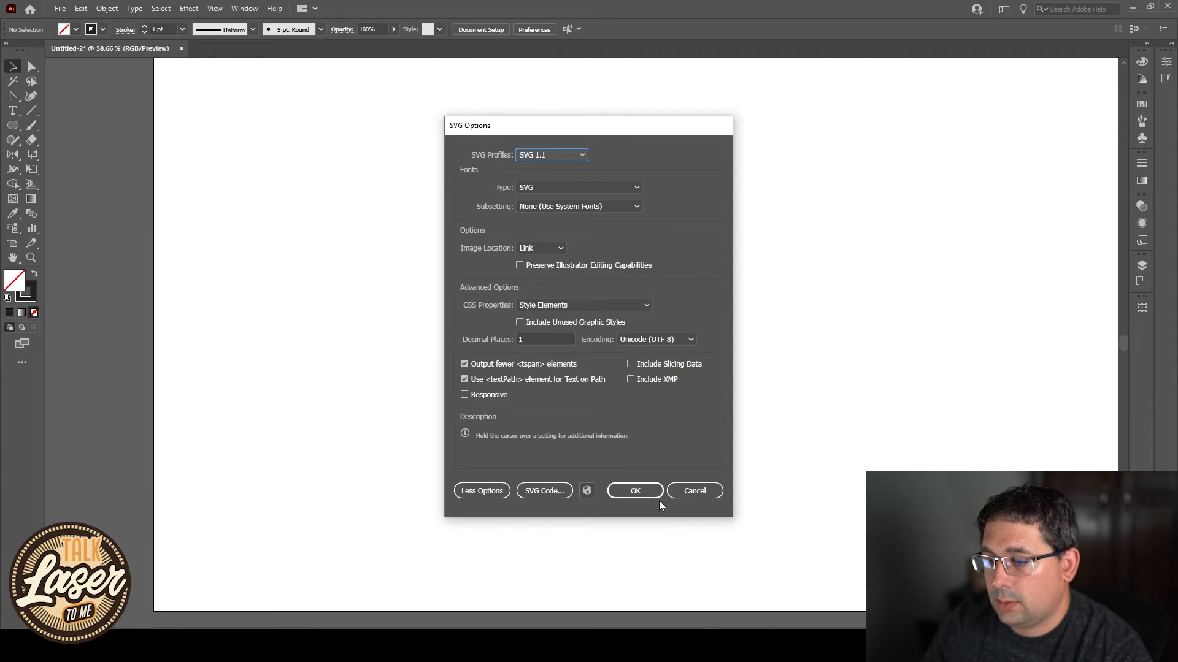
{"action": "left_click", "coordinate": [645, 492]}
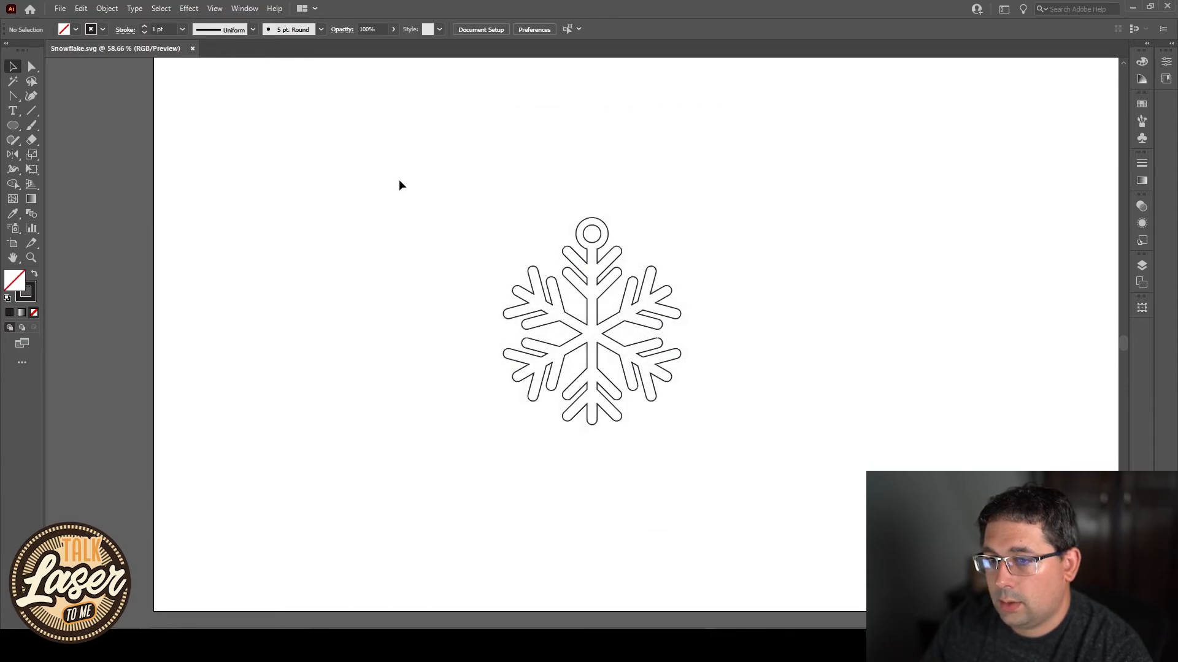
{"action": "left_click_drag", "start_coordinate": [758, 257], "coordinate": [733, 287]}
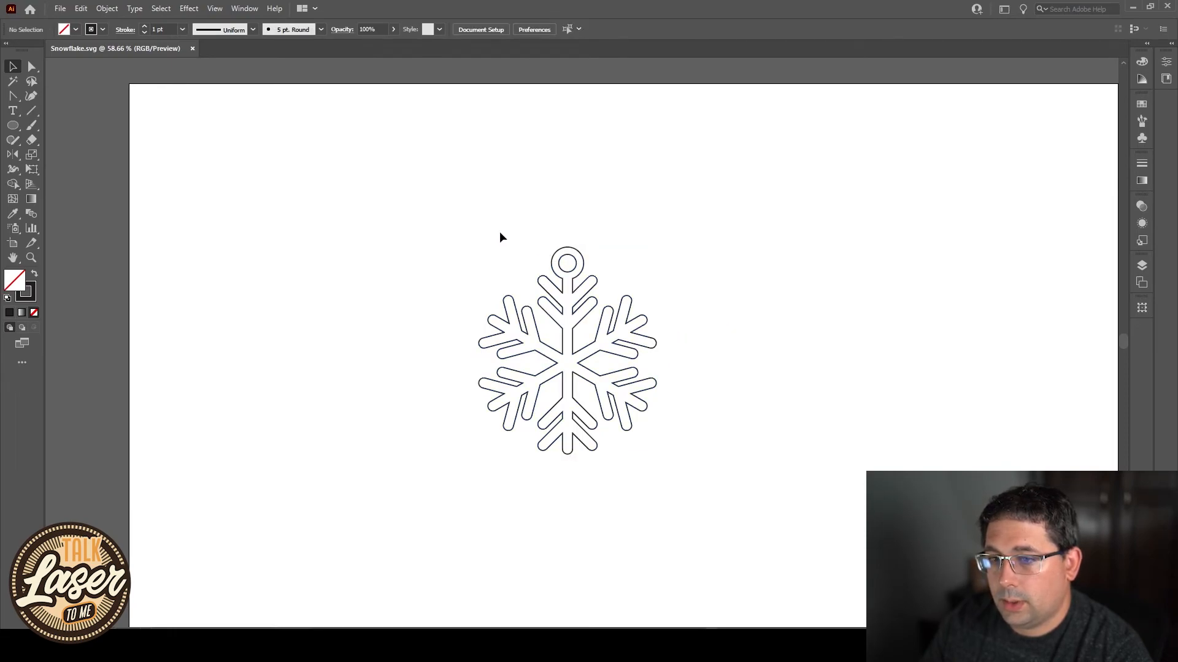
{"action": "left_click_drag", "start_coordinate": [450, 218], "coordinate": [743, 458]}
{"action": "left_click", "coordinate": [777, 432]}
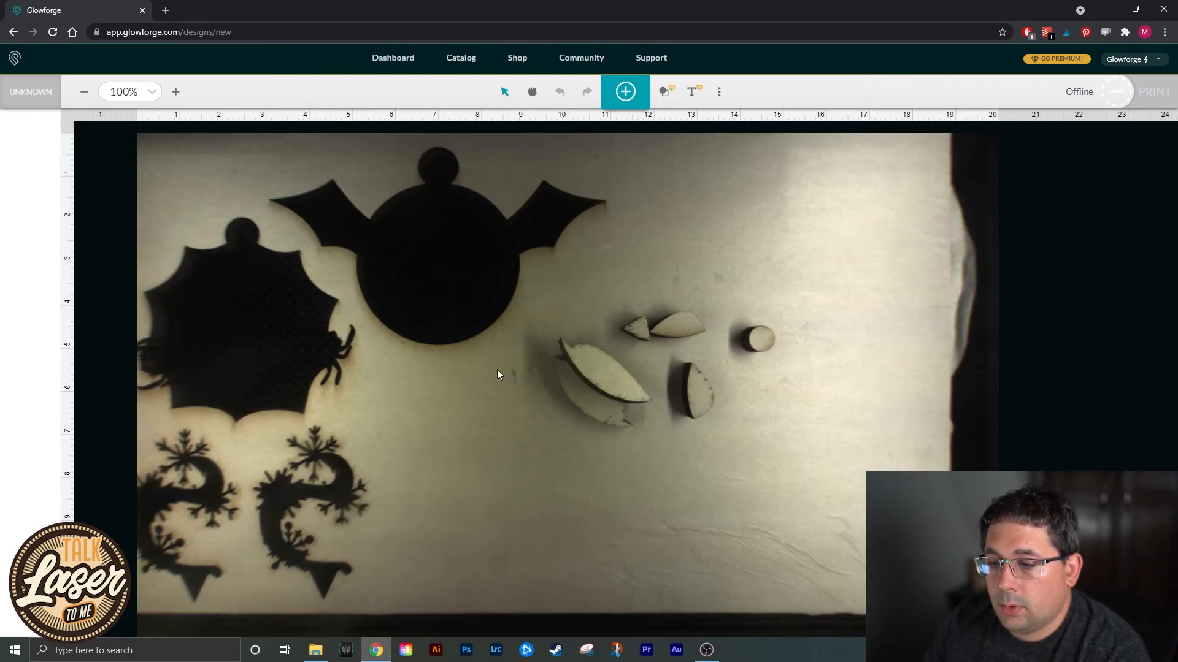
- In the Glowforge web app, import the Snowflake SVG from the Snowflake Example folder and place it on bare material below the bat-shaped cutout
{"action": "left_click", "coordinate": [316, 650]}
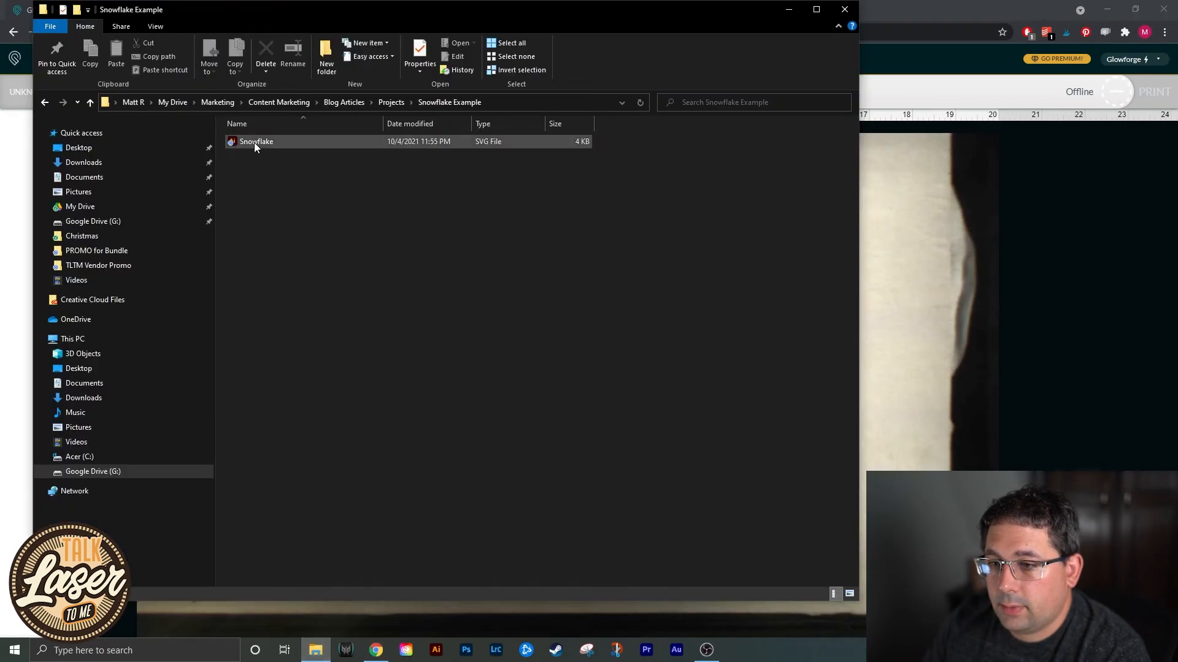
{"action": "left_click_drag", "start_coordinate": [366, 10], "coordinate": [904, 113]}
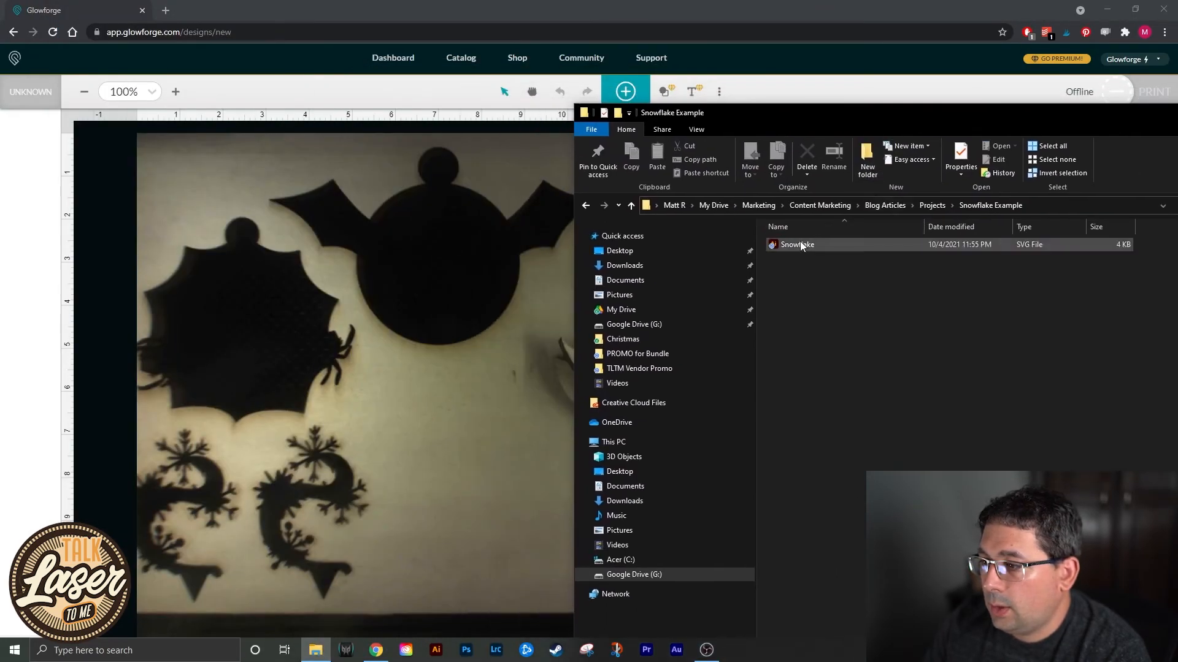
{"action": "left_click_drag", "start_coordinate": [798, 244], "coordinate": [437, 289]}
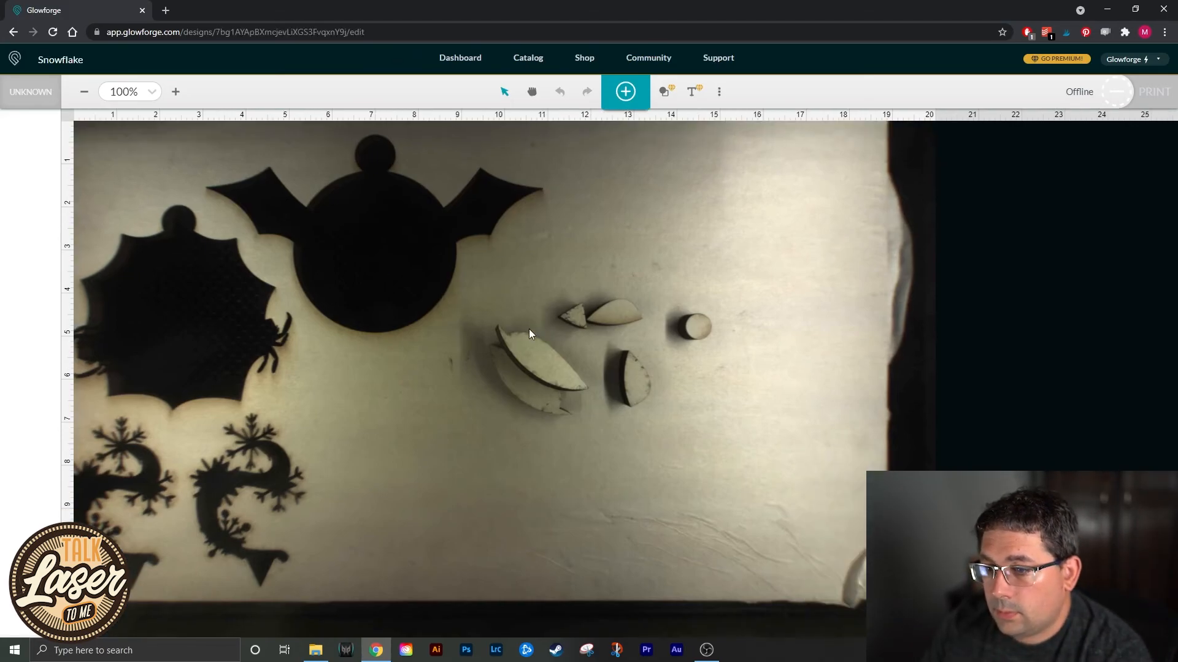
{"action": "left_click_drag", "start_coordinate": [426, 362], "coordinate": [380, 474]}
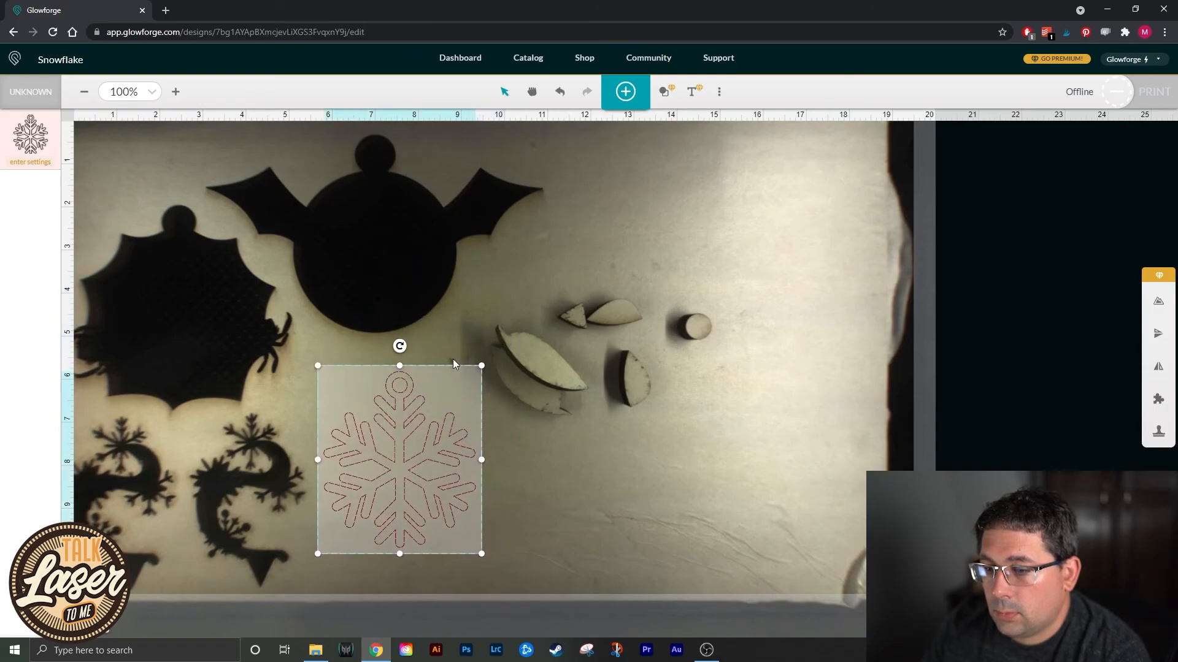
- Give the snowflake manual cut settings of speed 170 at full power, and select the design on the bed
{"action": "left_click", "coordinate": [29, 136]}
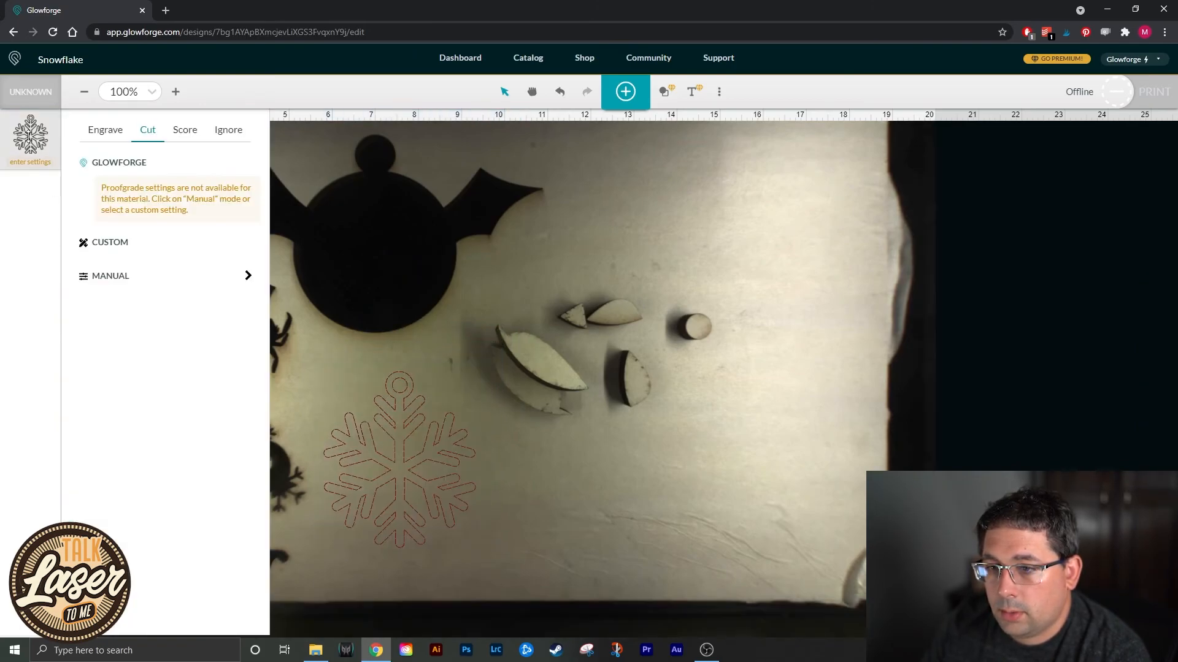
{"action": "left_click", "coordinate": [180, 281]}
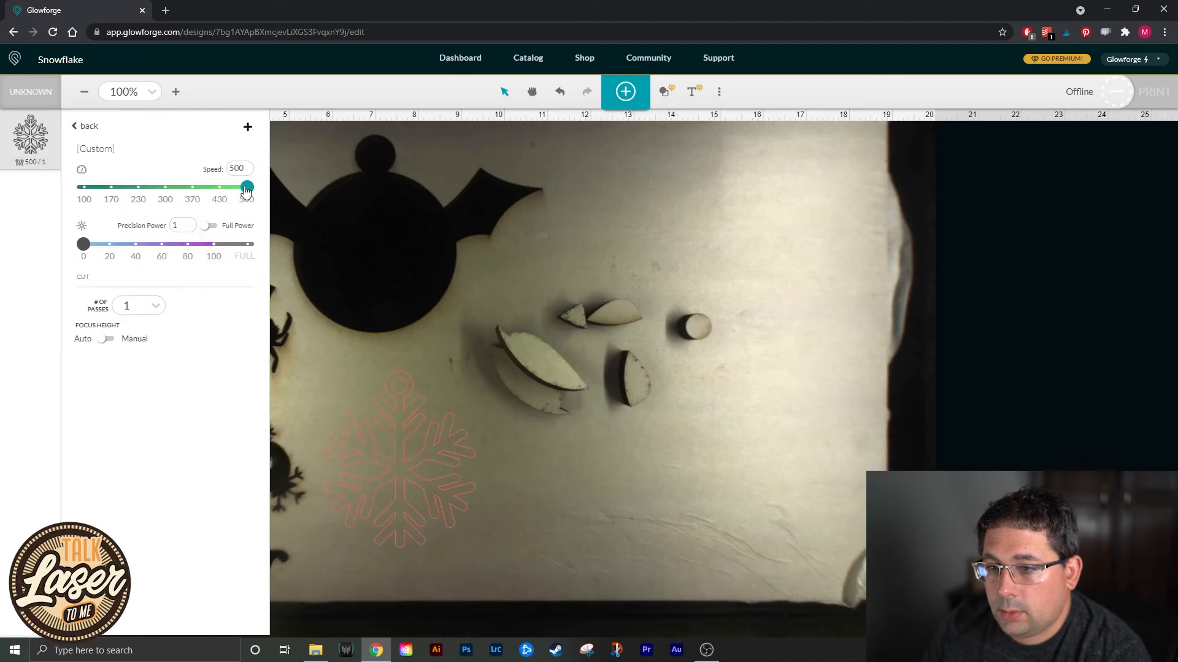
{"action": "type", "text": "1"}
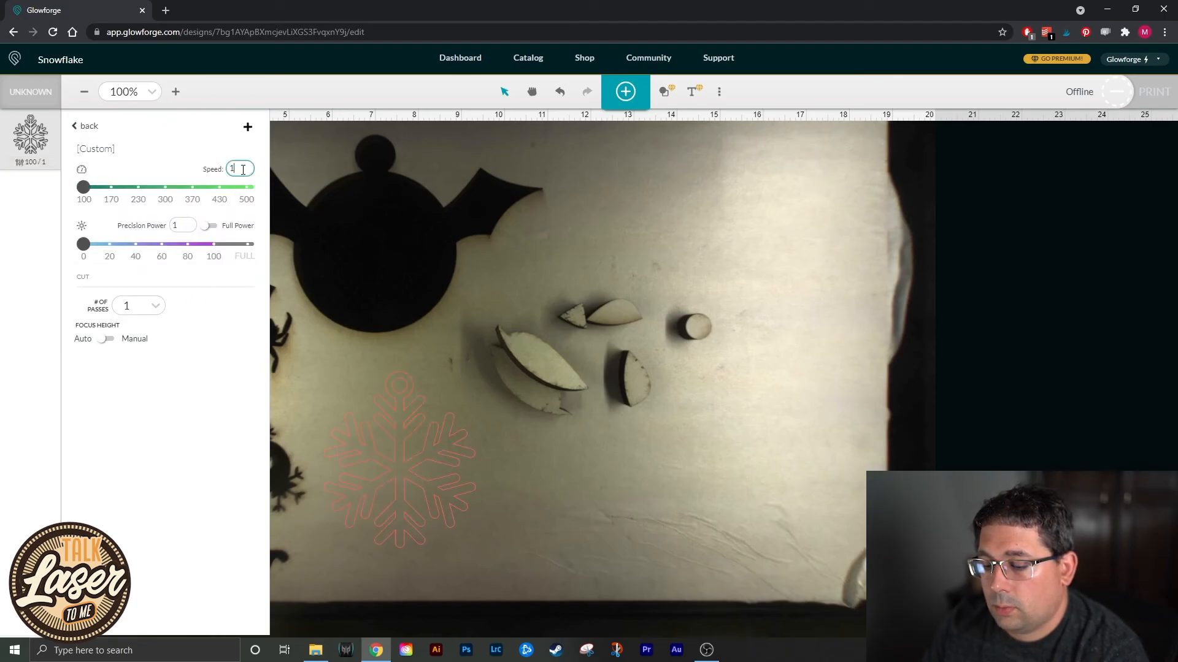
{"action": "type", "text": "70"}
{"action": "left_click", "coordinate": [207, 230]}
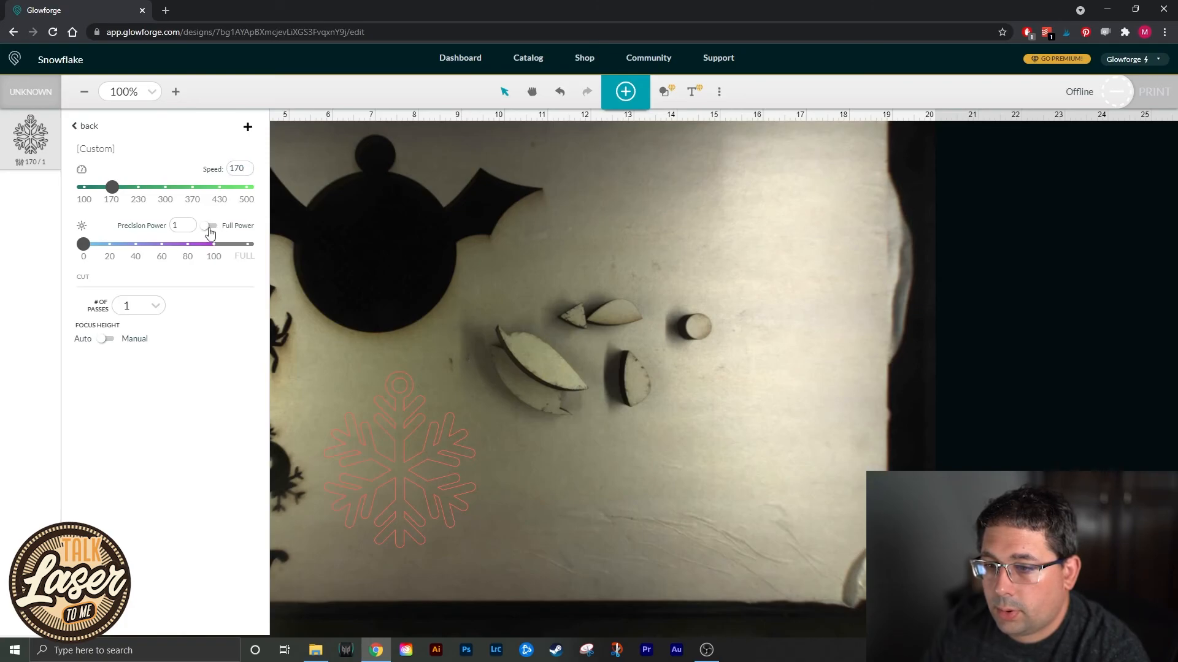
{"action": "left_click", "coordinate": [210, 228]}
{"action": "left_click", "coordinate": [582, 192]}
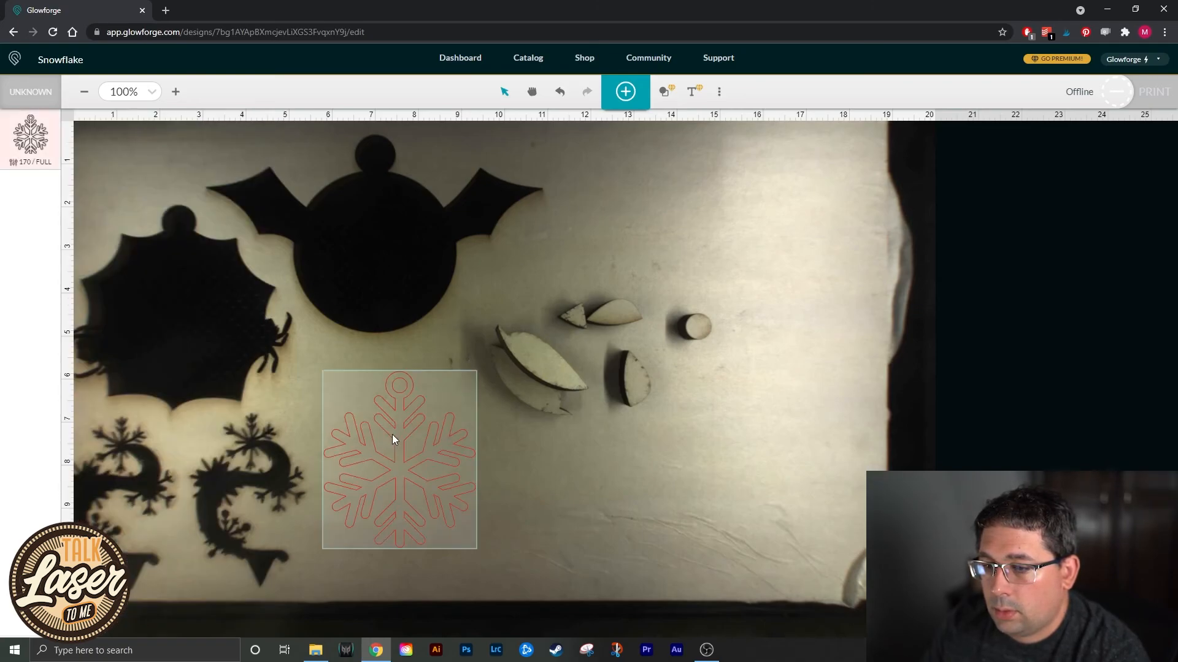
{"action": "left_click", "coordinate": [392, 434]}
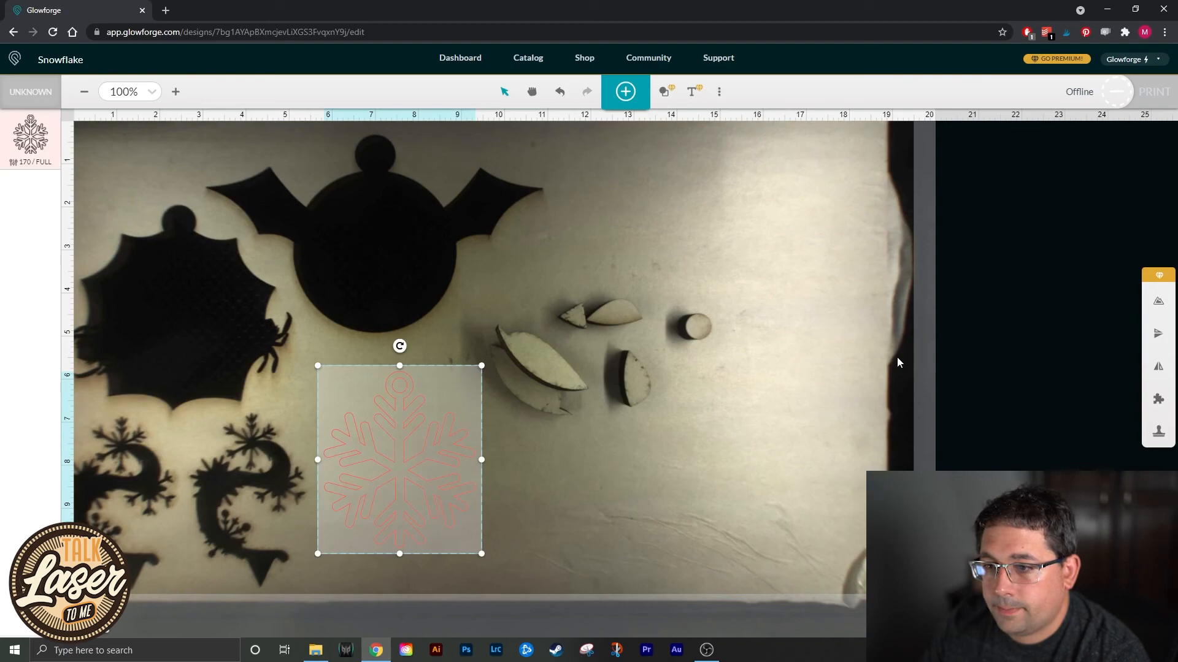